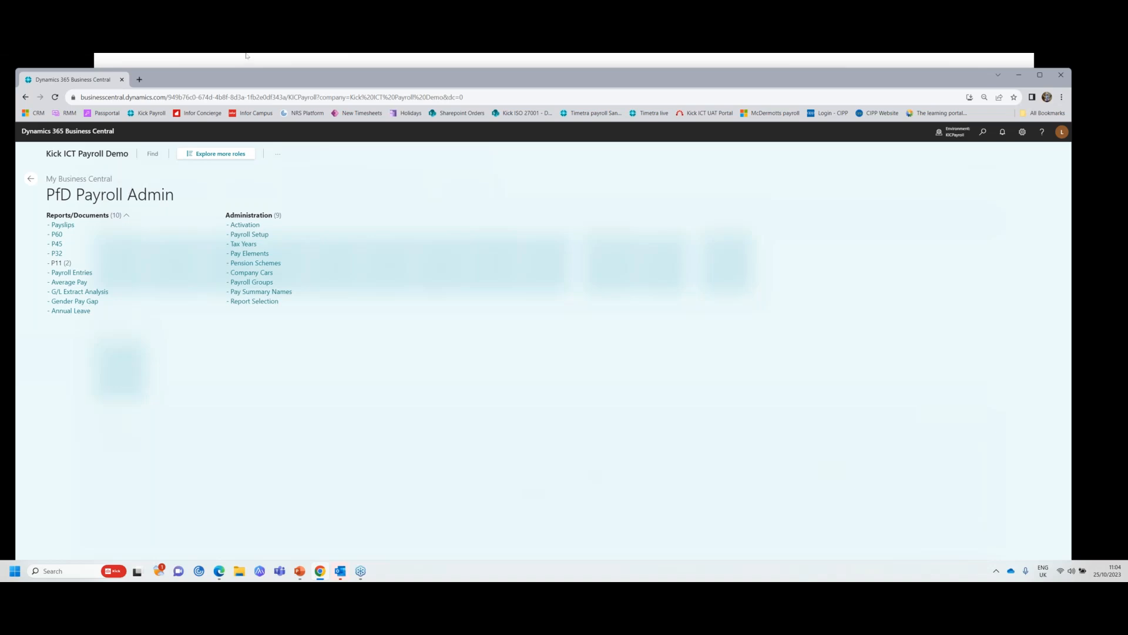
Open the Payroll Groups list from payroll administration and check which users are assigned to the WEEKLY group.
left_click(31, 178)
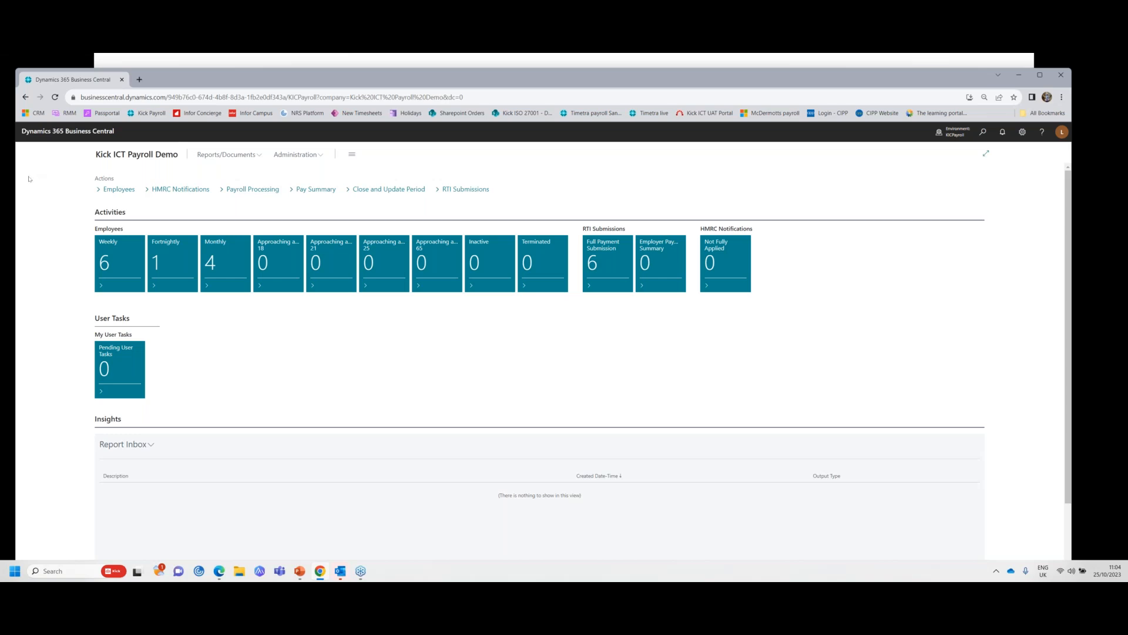
left_click(293, 153)
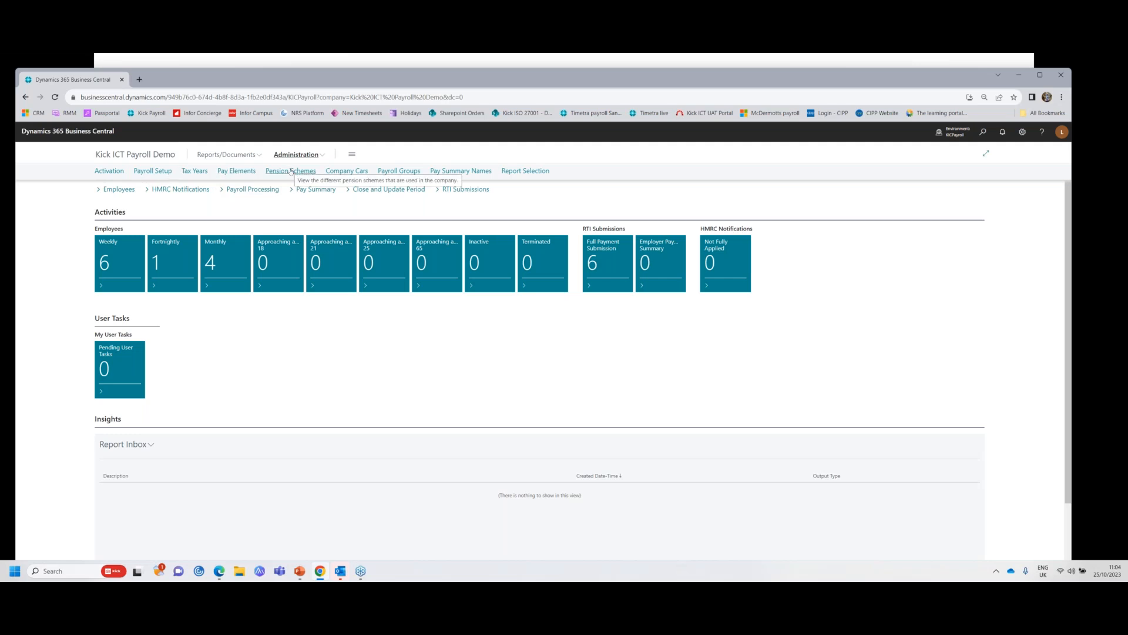
left_click(396, 171)
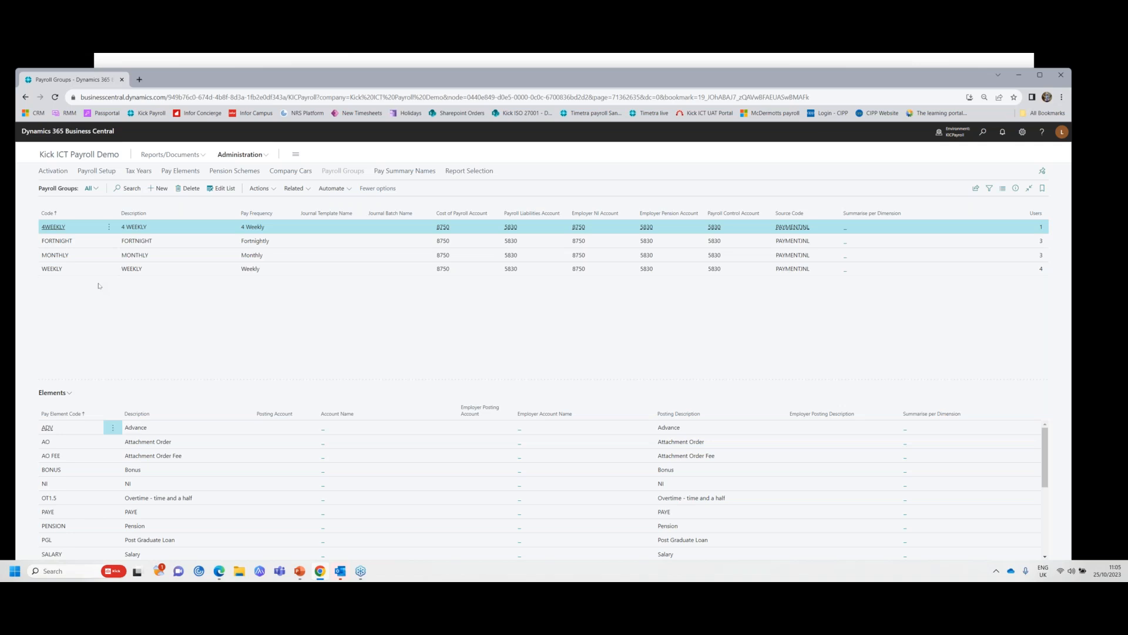
left_click(46, 271)
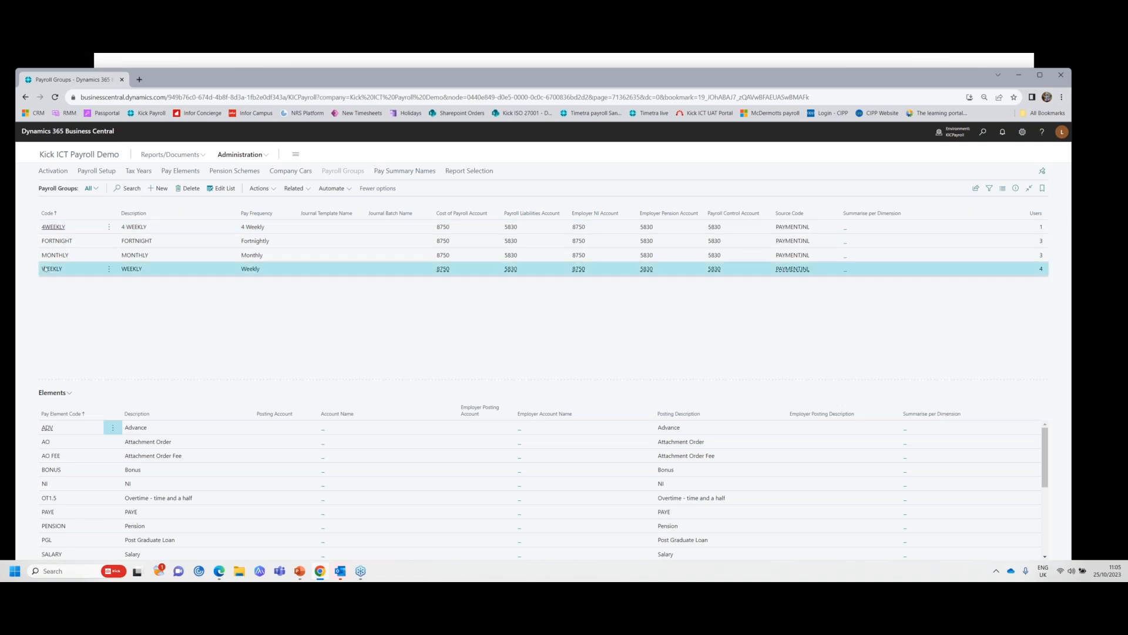
left_click(292, 188)
left_click(297, 201)
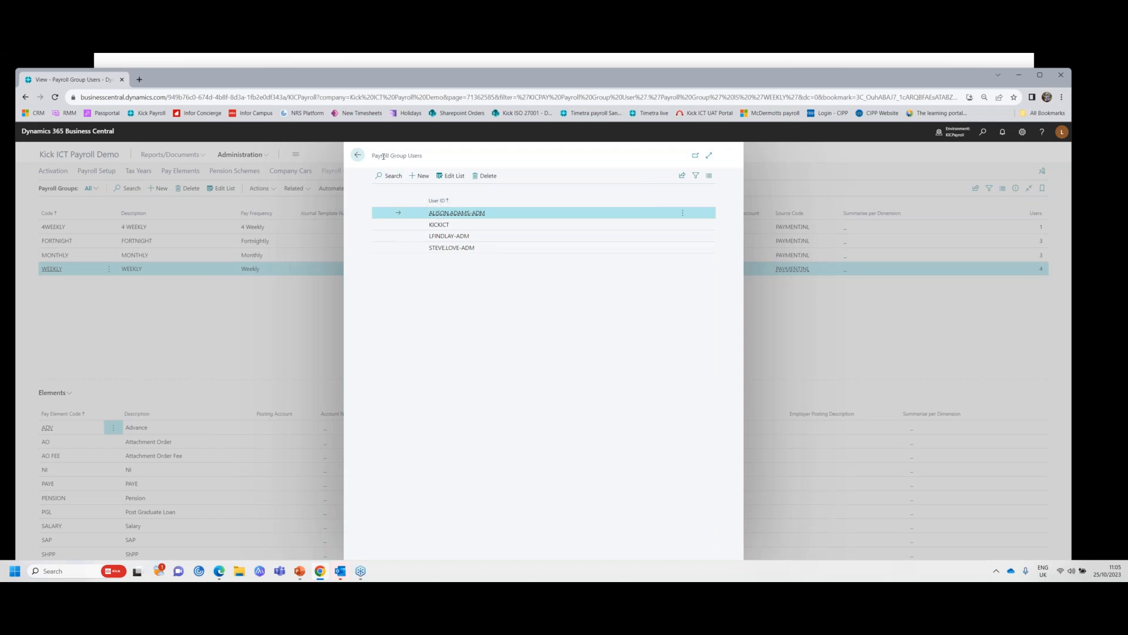
left_click(357, 154)
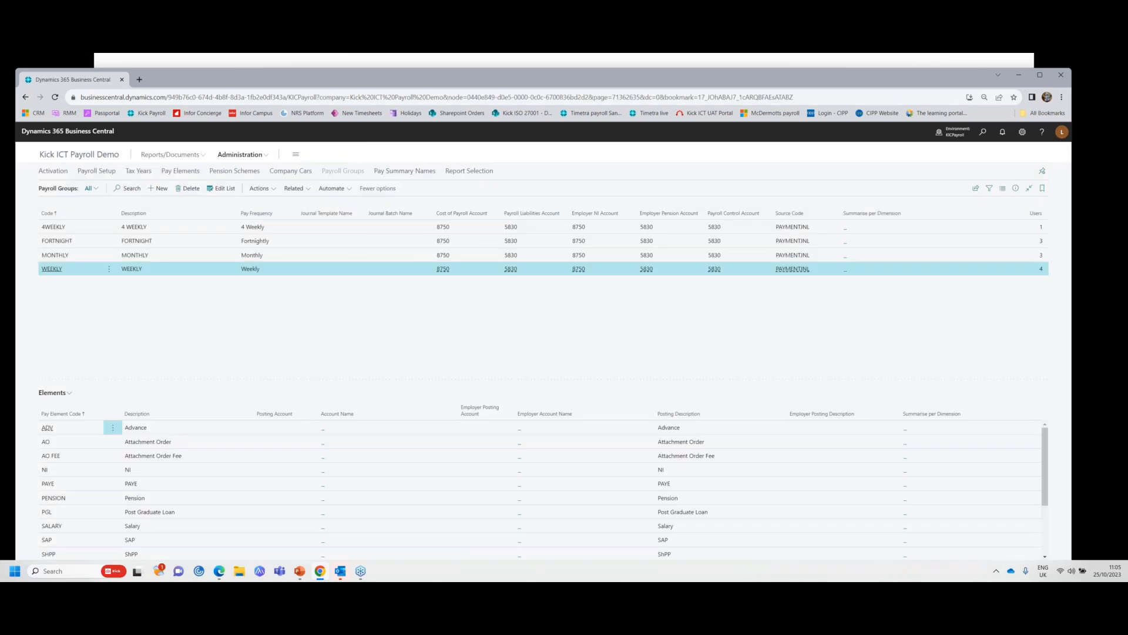
Open the column layout of the TP SUMMARY pay summary and check the totalling method options for Gross Pay.
left_click(403, 172)
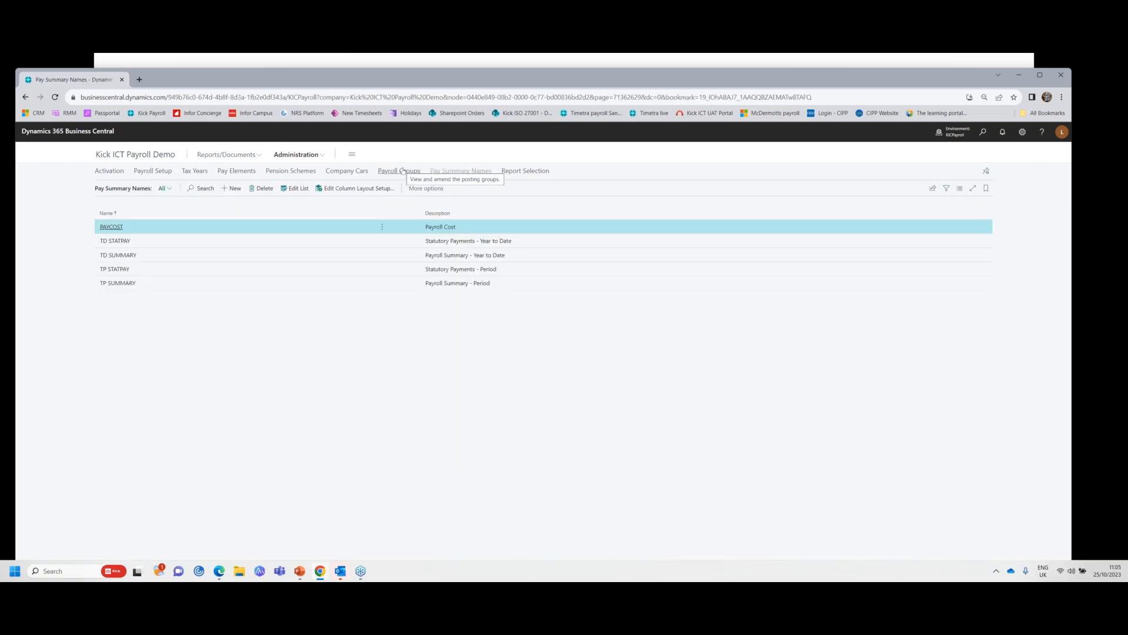
left_click(119, 284)
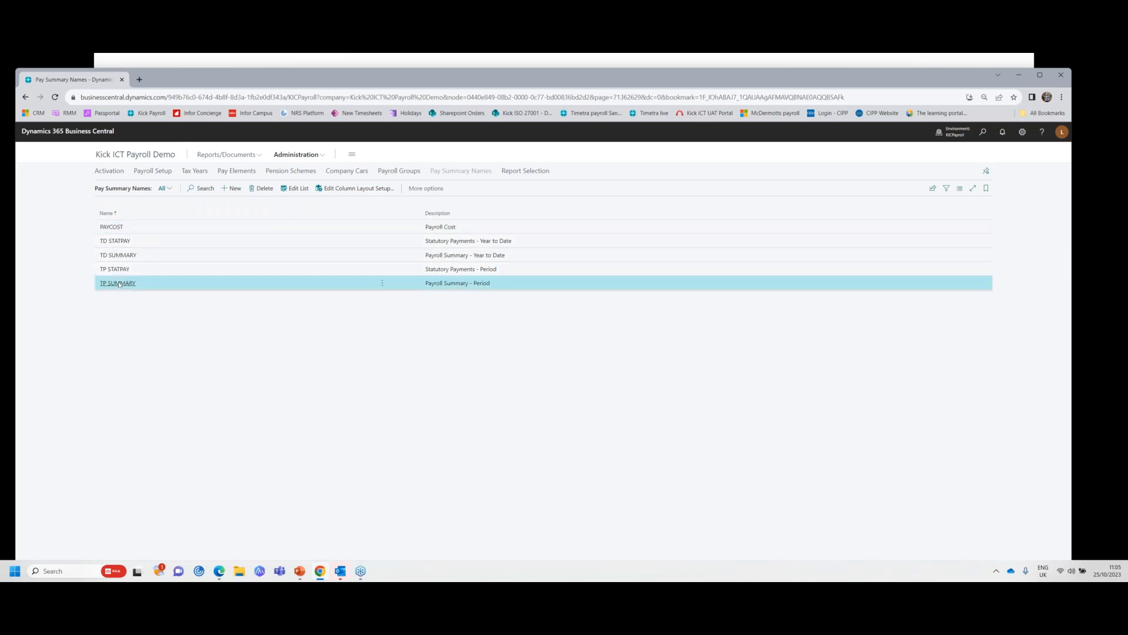
left_click(340, 189)
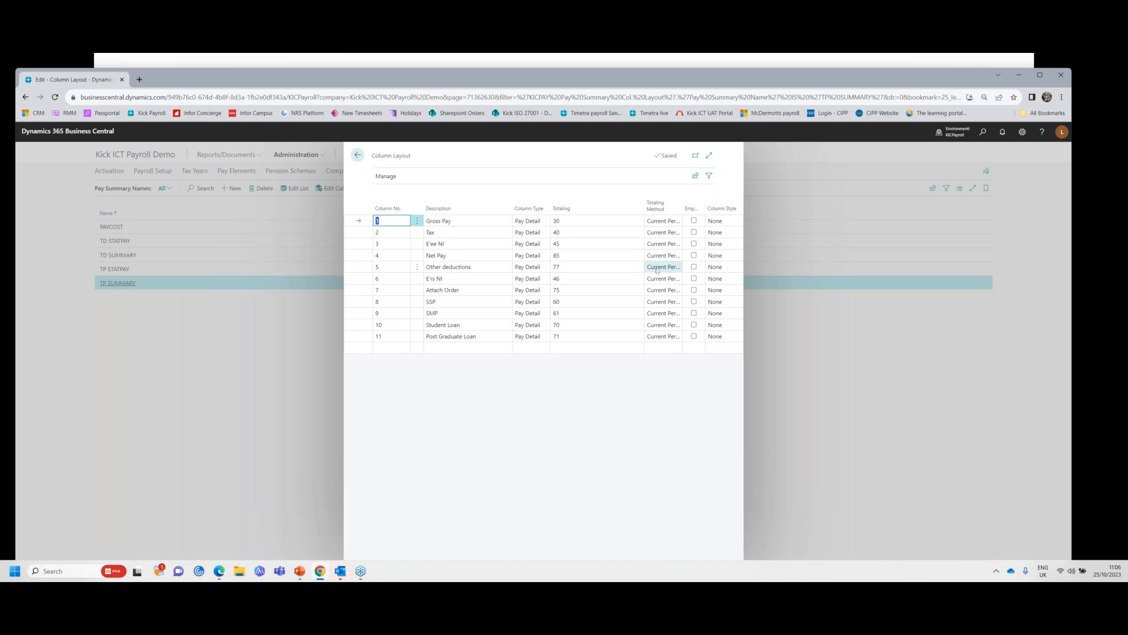
left_click(666, 222)
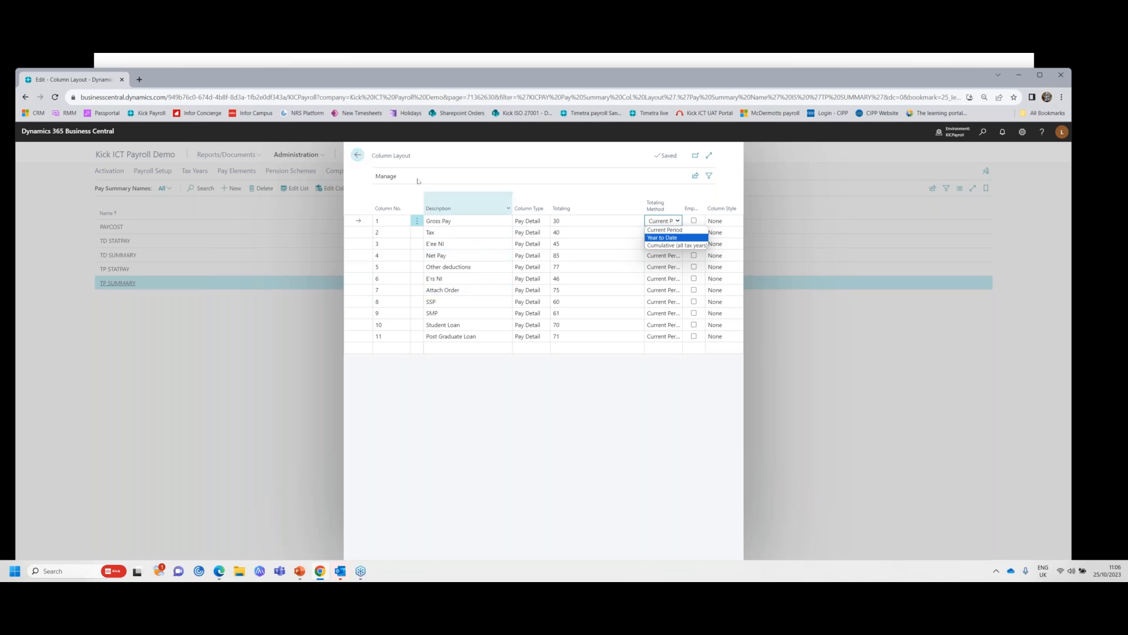
left_click(356, 156)
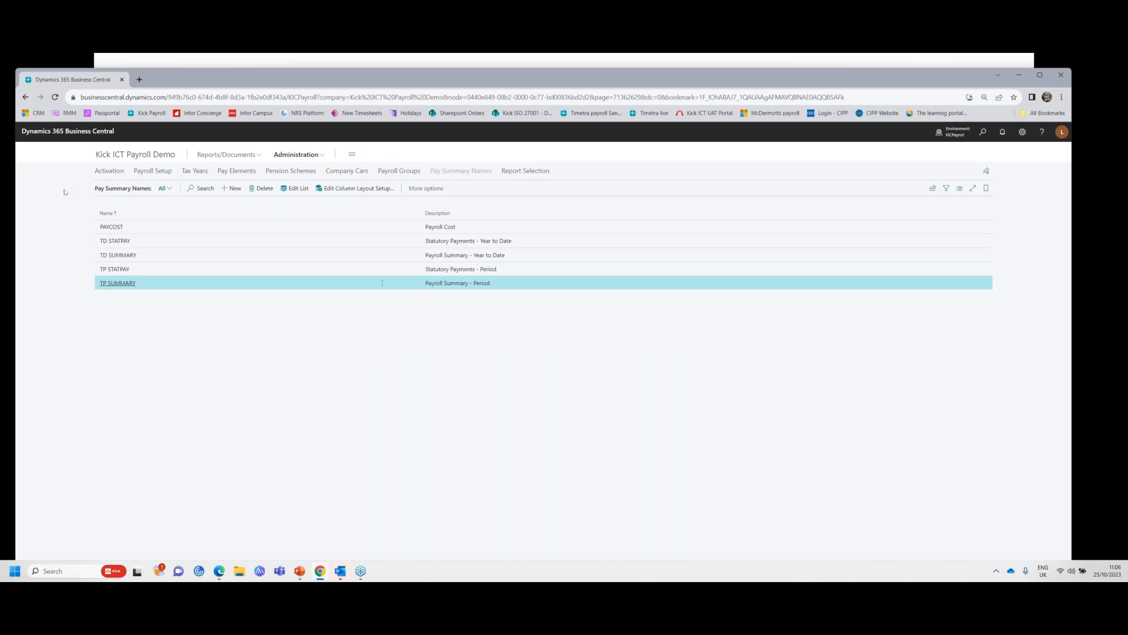
Set the PfD Payroll Group of the Production Assistant in the FORTNIGHT group to MONTHLY and return to the employee list.
left_click(127, 155)
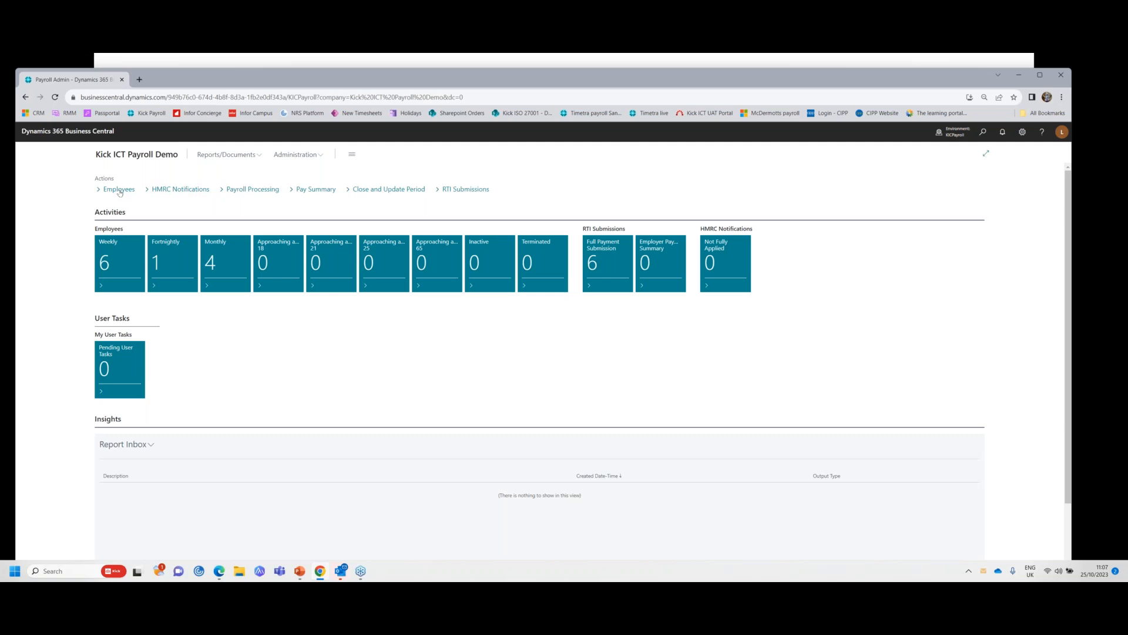
left_click(119, 189)
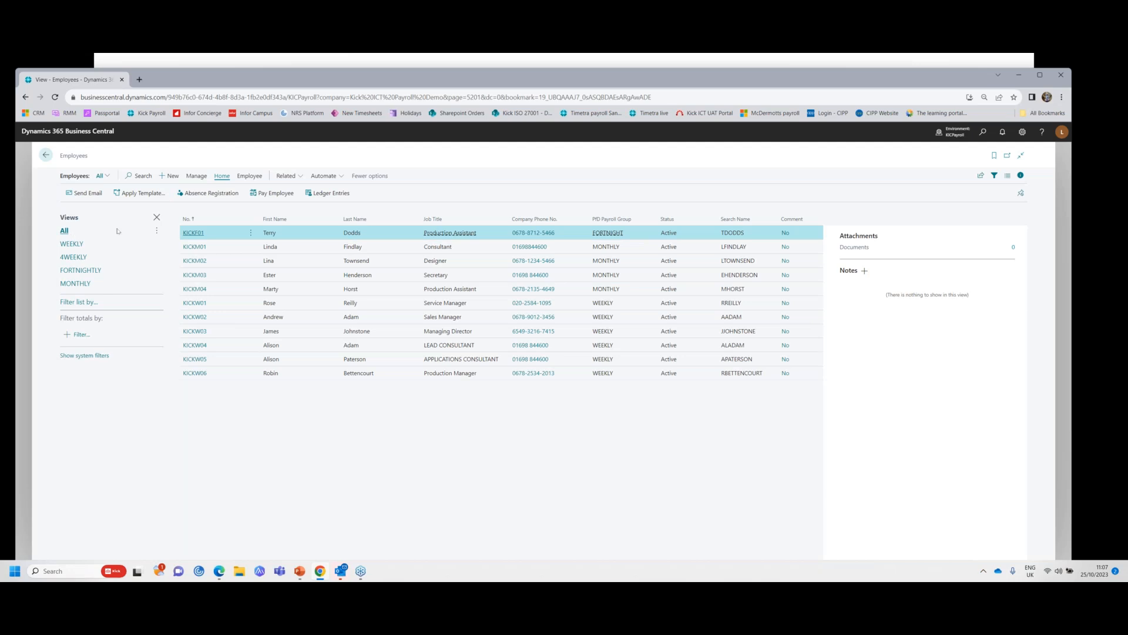
left_click(194, 234)
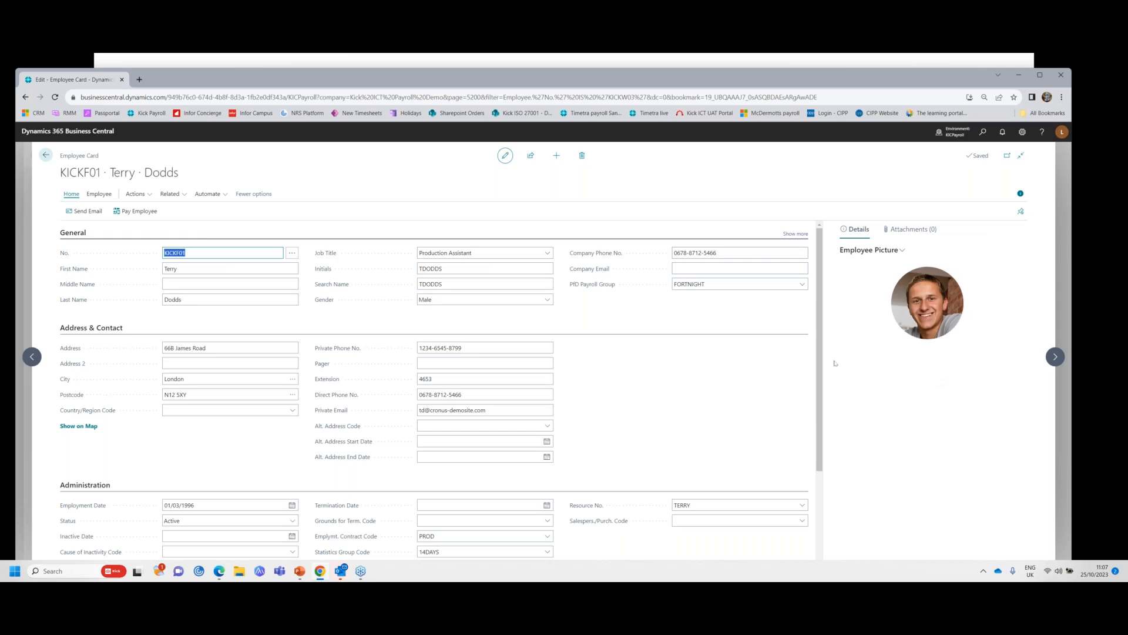
left_click_drag(820, 351, 829, 463)
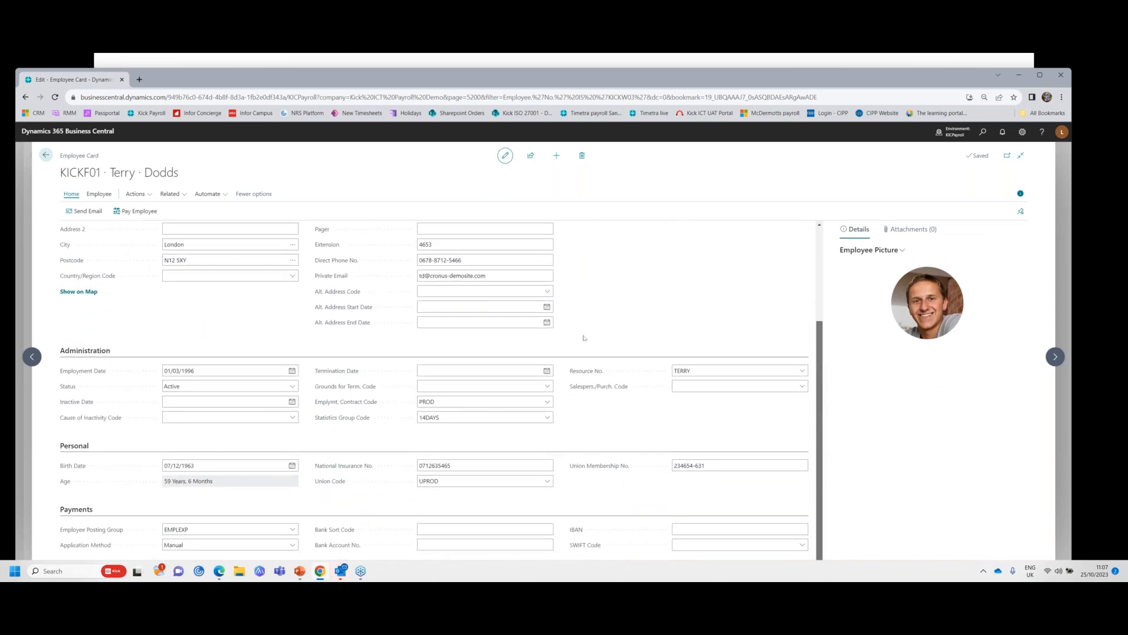
scroll(584, 338, "up", 3)
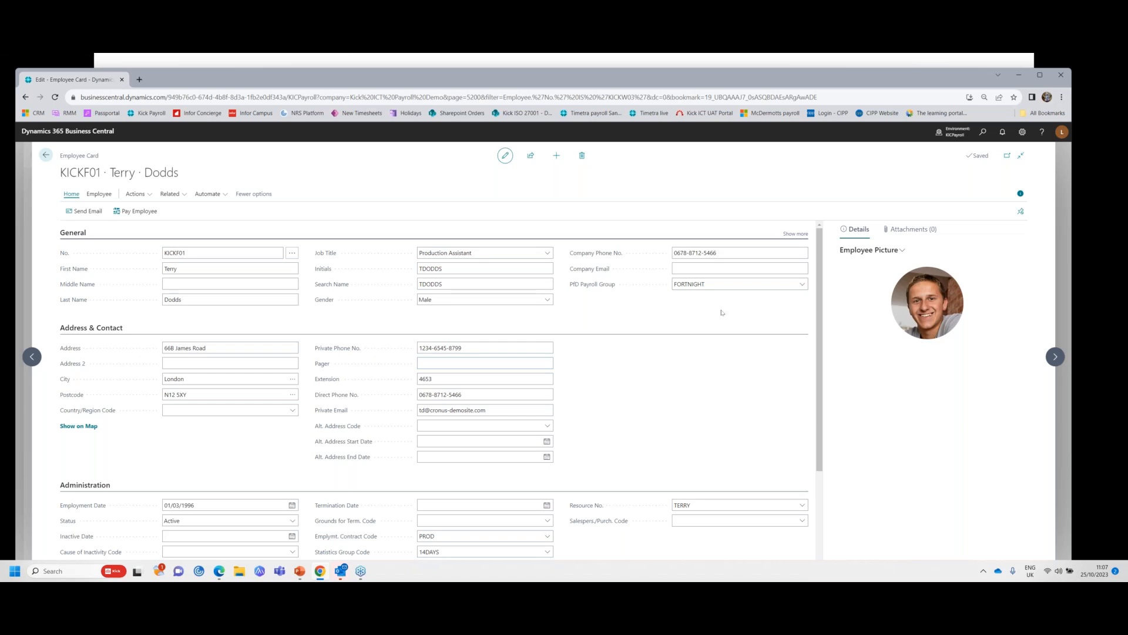
left_click(802, 285)
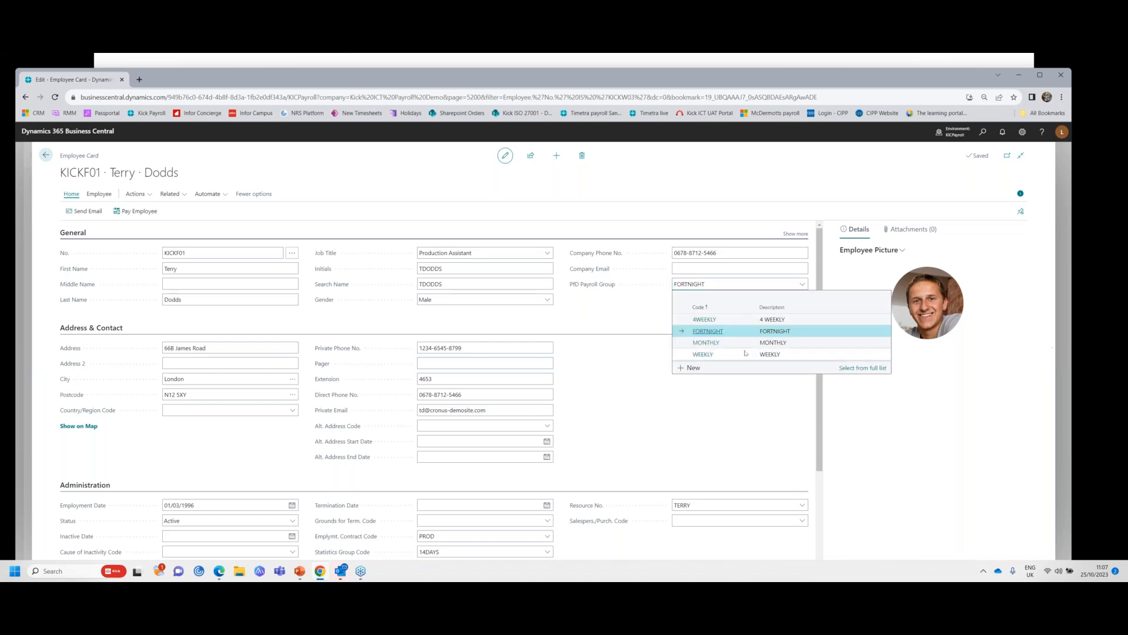
left_click(727, 347)
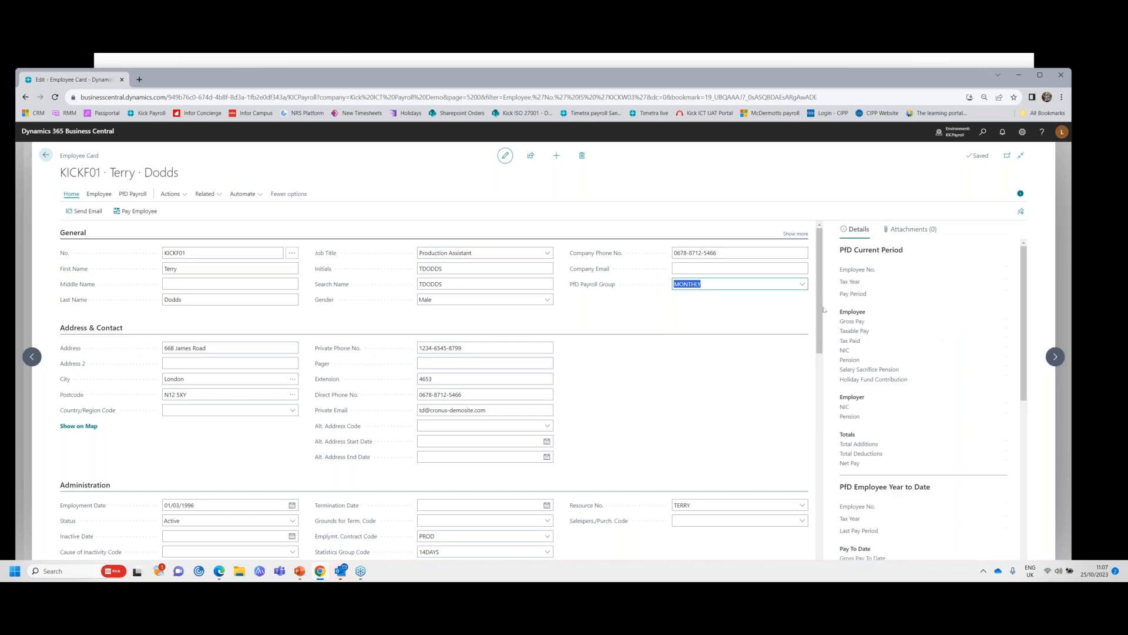
left_click_drag(819, 300, 825, 472)
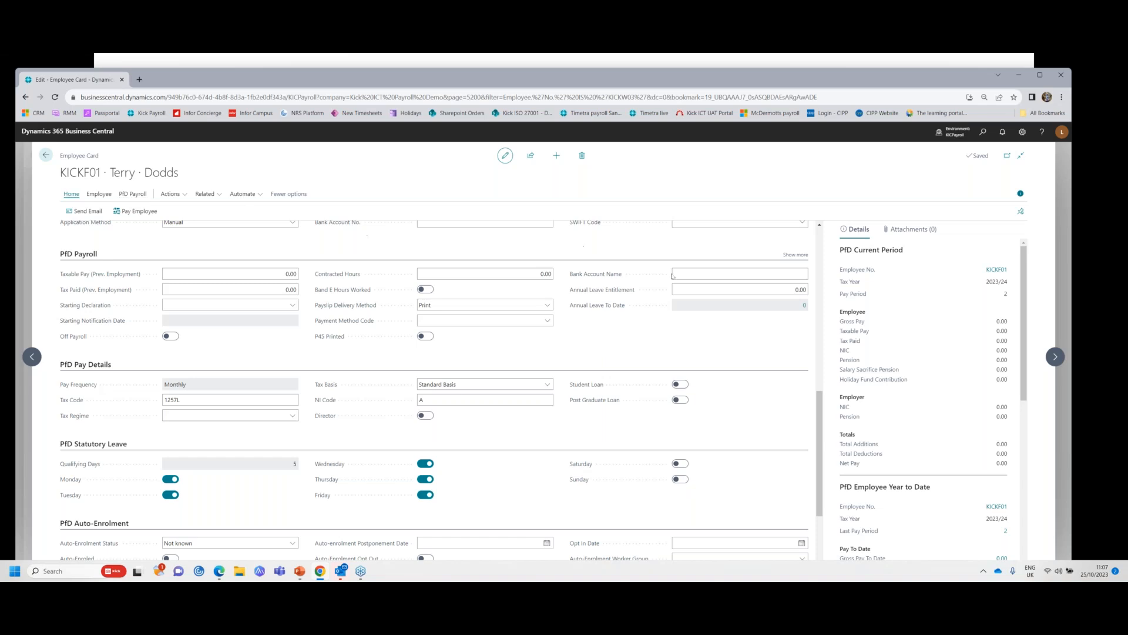
scroll(819, 240, "up", 10)
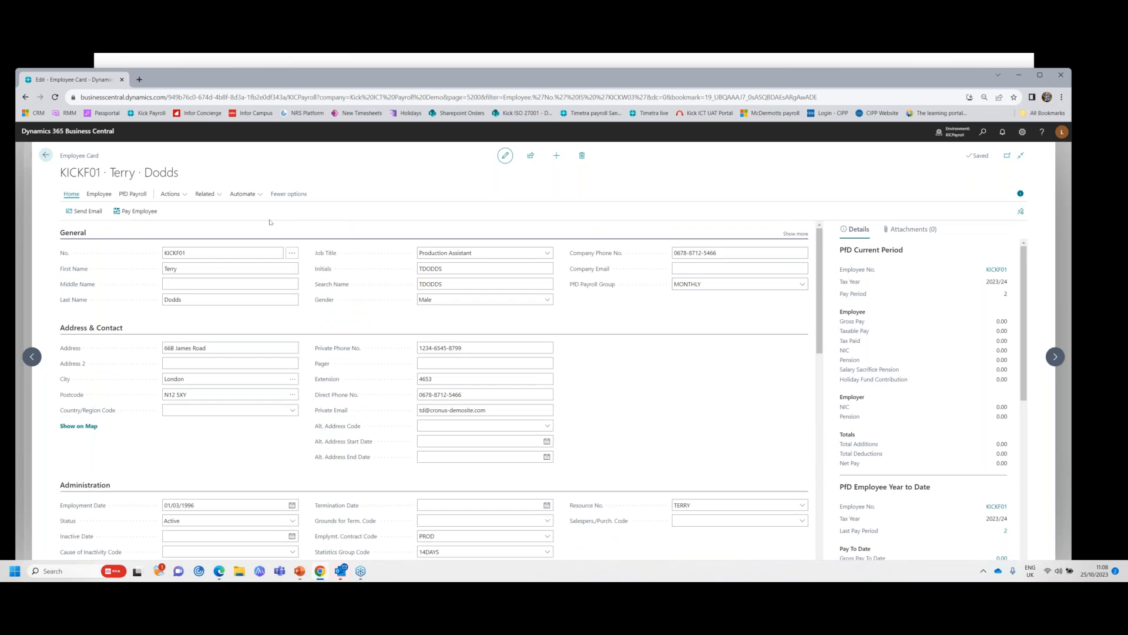
left_click(45, 155)
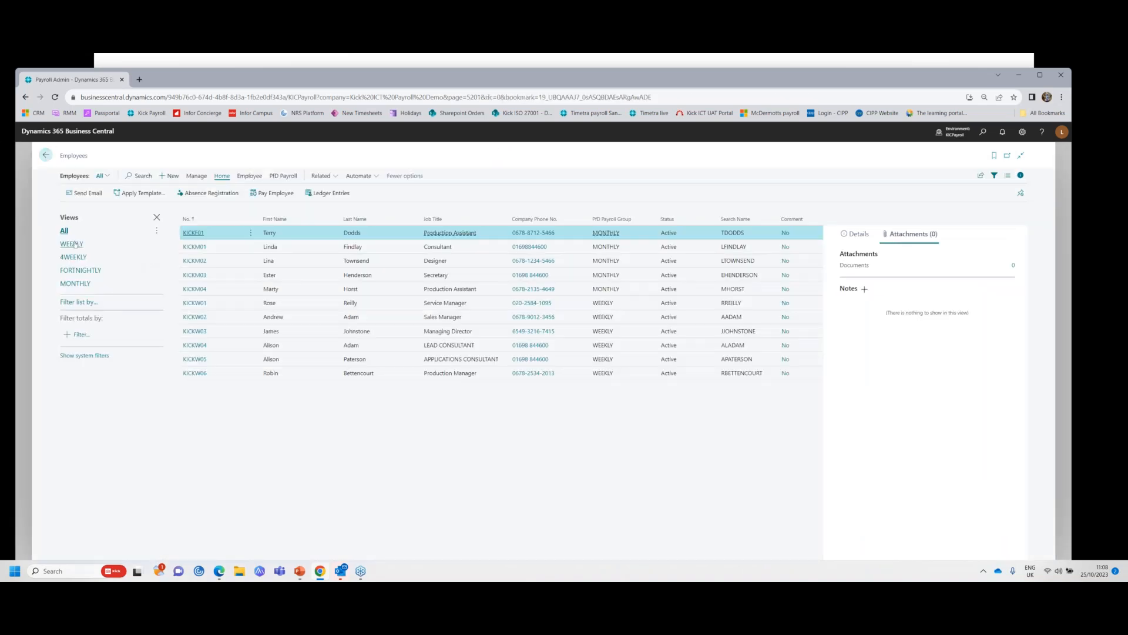
Open the Service Manager's card from the WEEKLY employee view and review the attachment orders and the maternity pay (SMP) record.
left_click(73, 244)
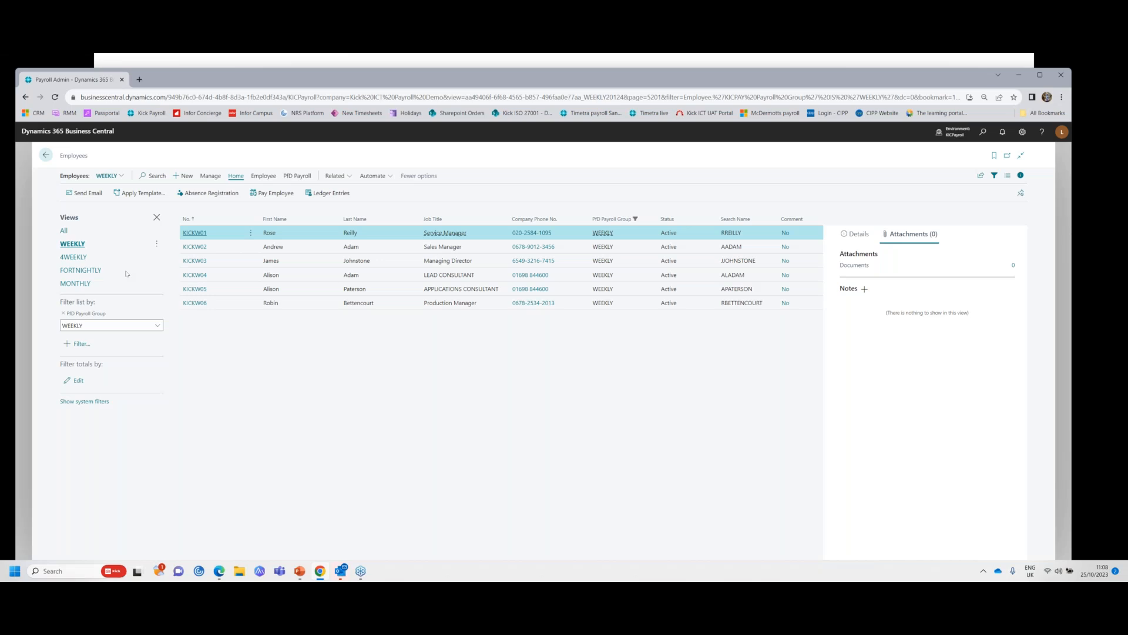
left_click(191, 235)
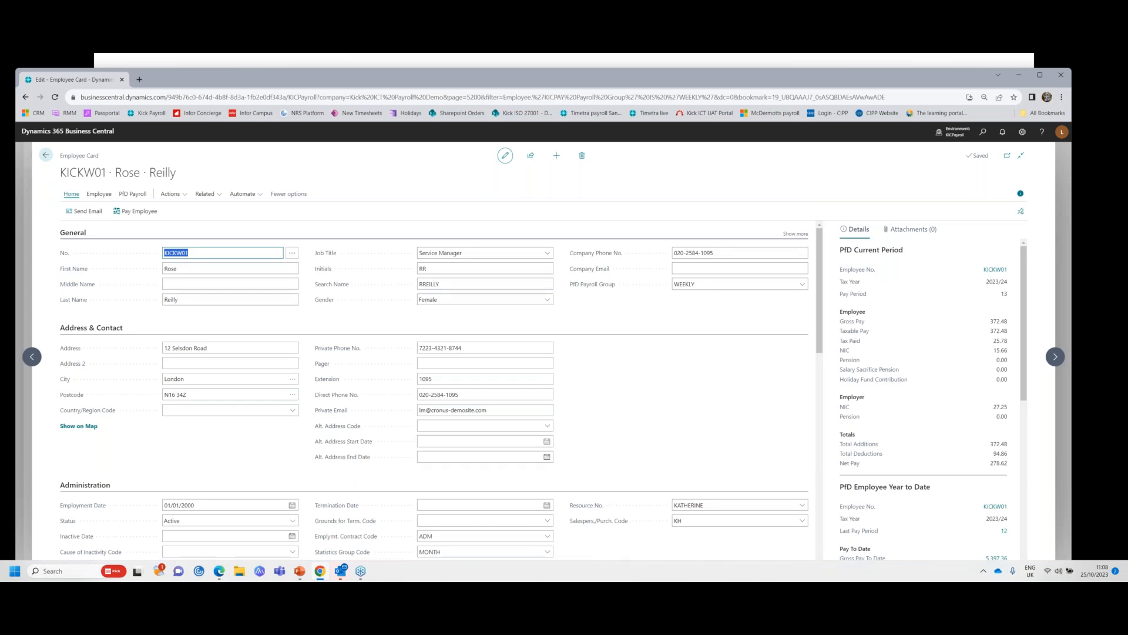
left_click(132, 194)
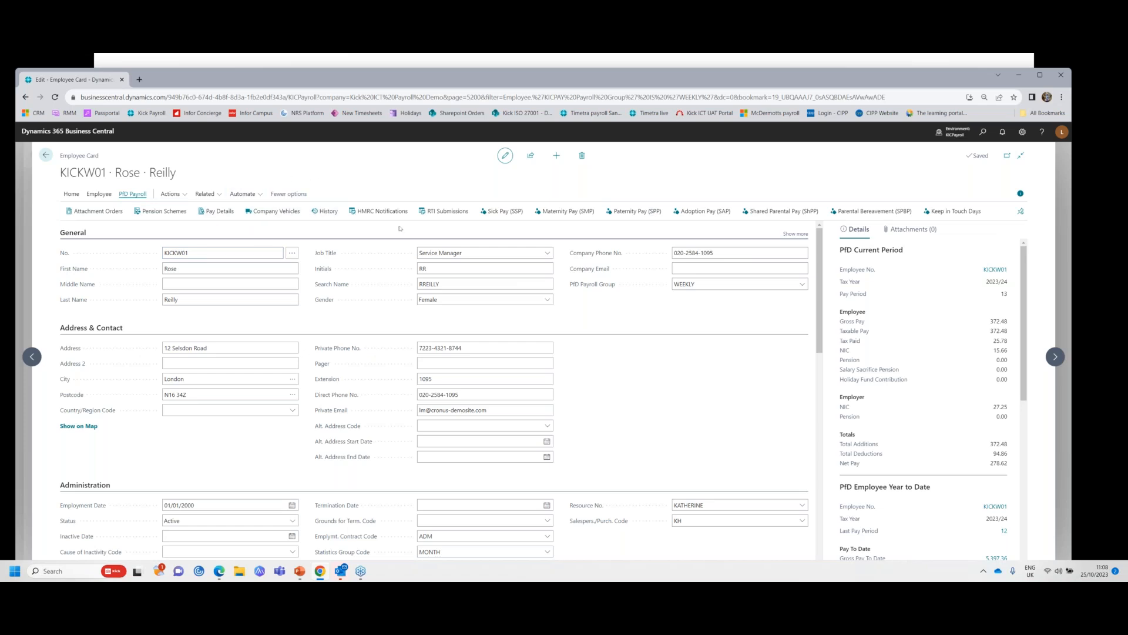
left_click(85, 214)
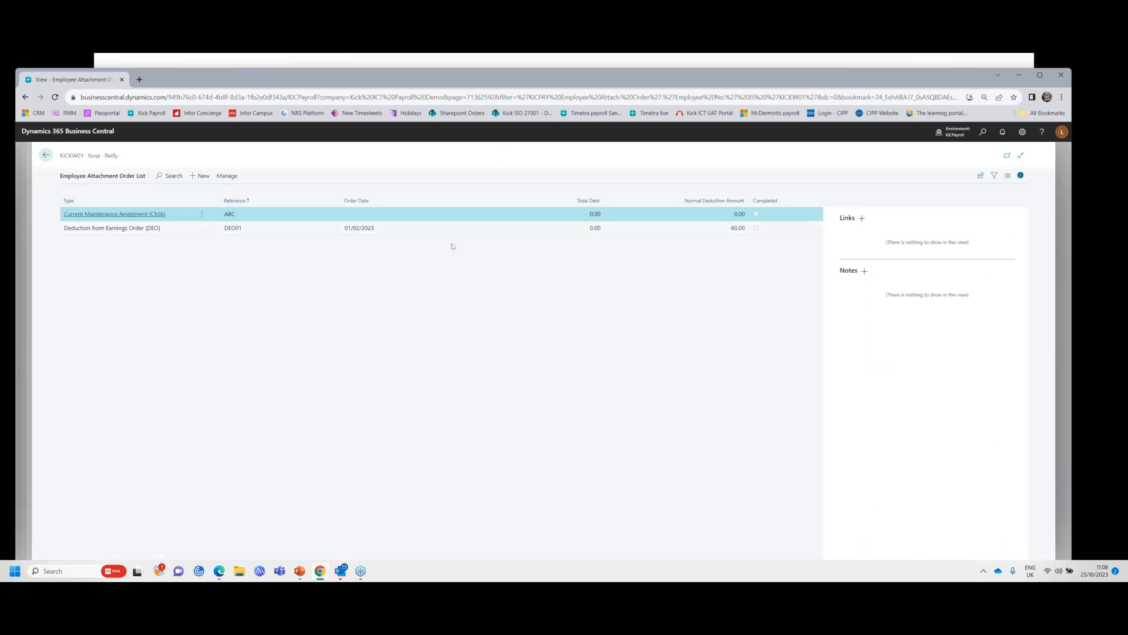
left_click(46, 158)
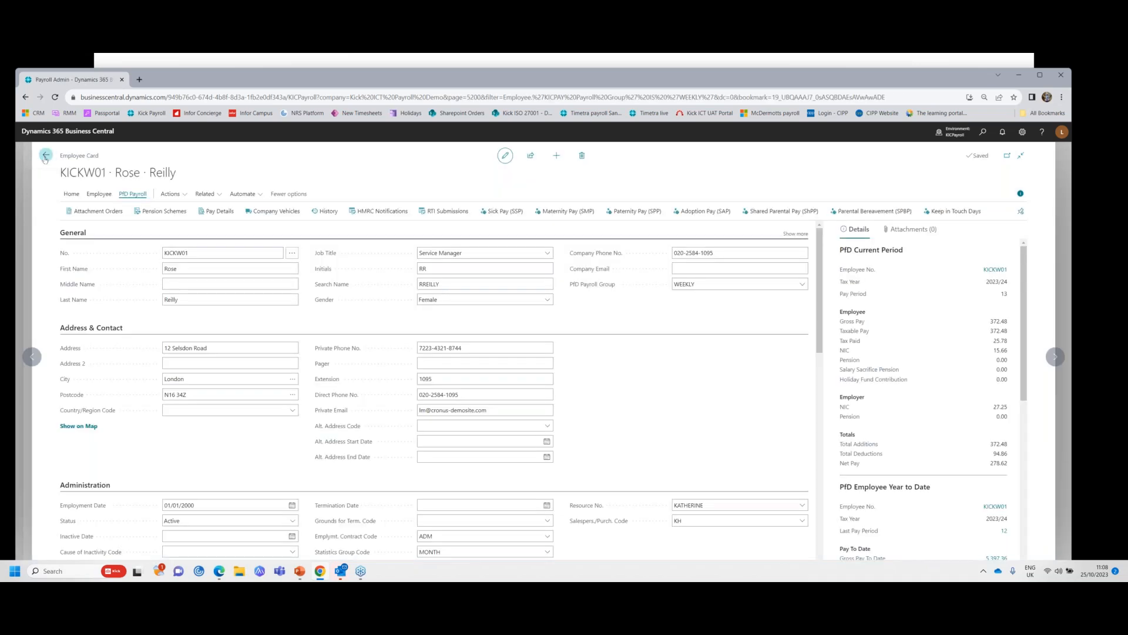
left_click(570, 212)
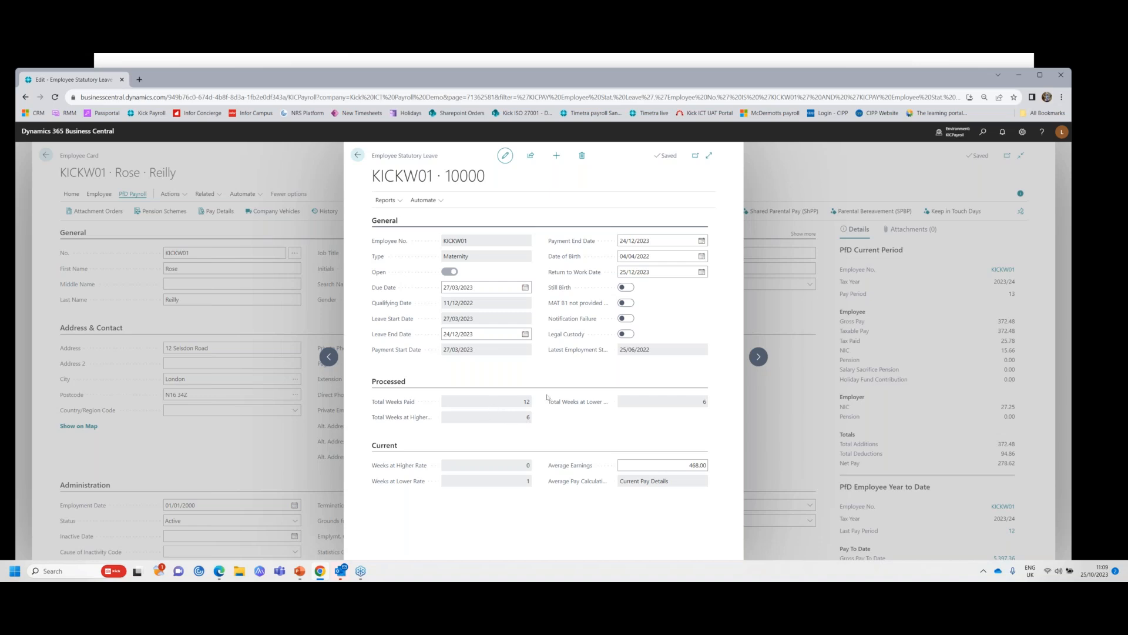
left_click(357, 155)
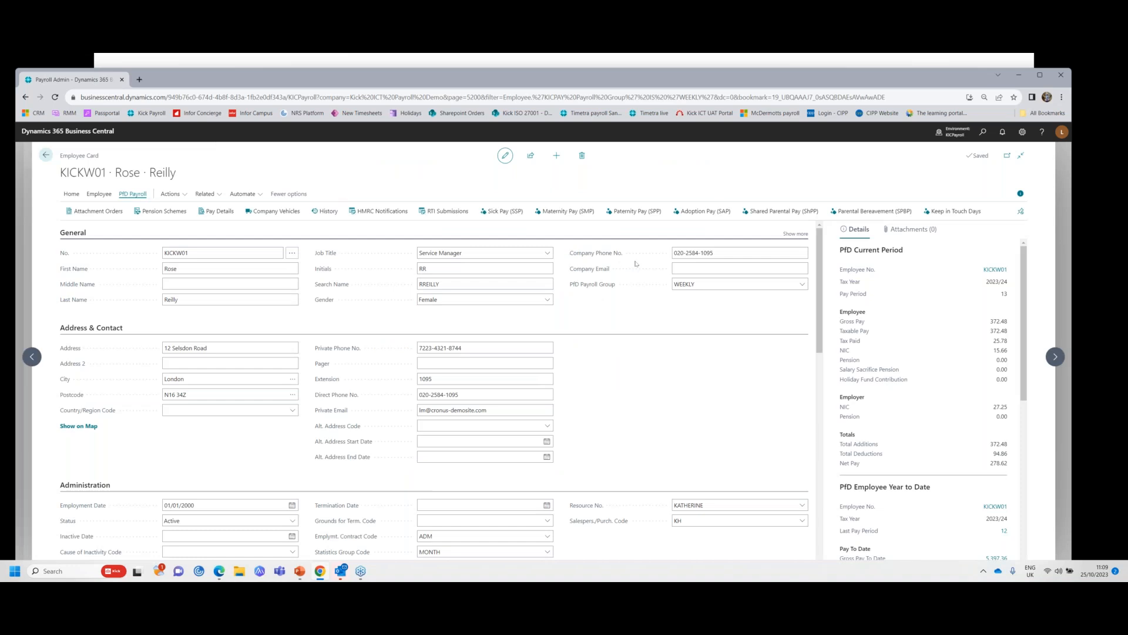
Try Print as the payslip delivery method before restoring Email, and turn the Director setting on and off again on the employee card.
left_click_drag(821, 253, 852, 401)
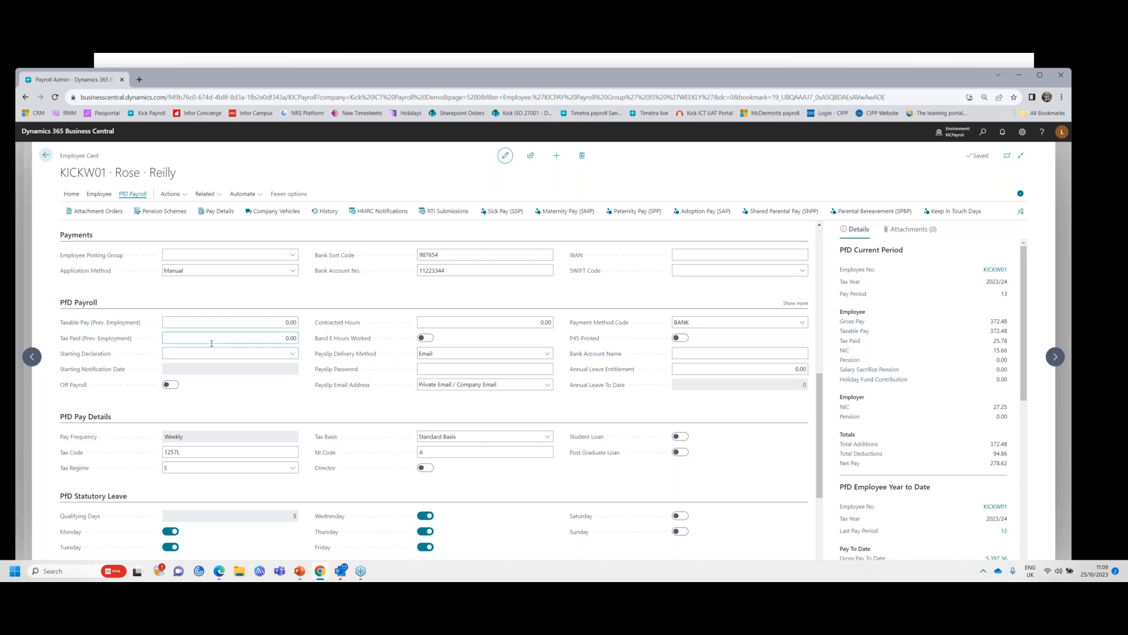
left_click(439, 357)
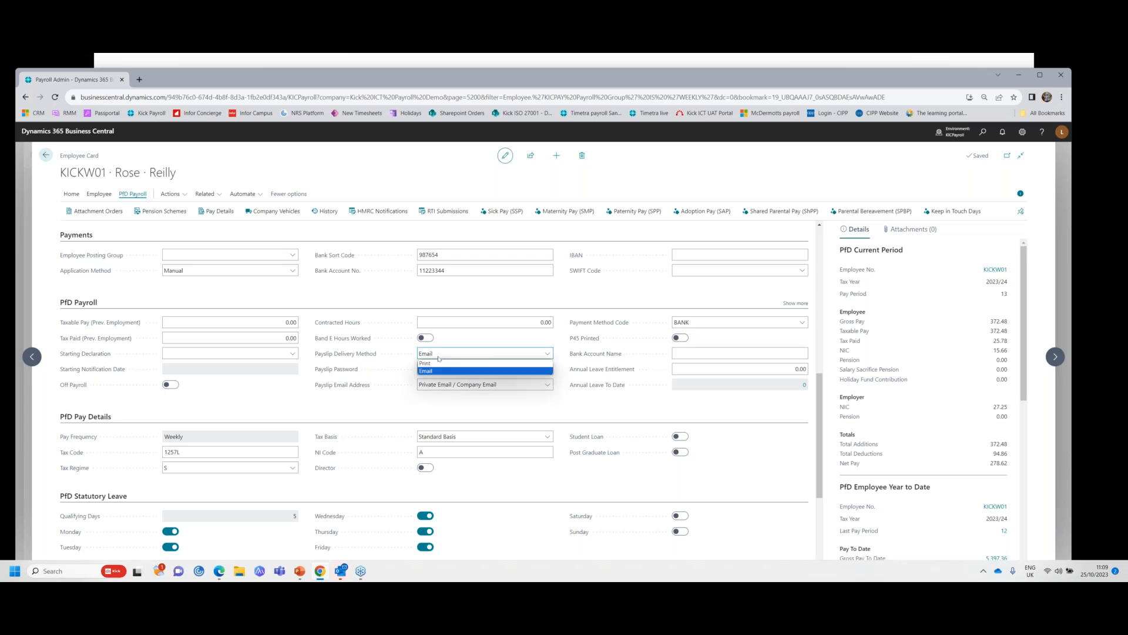
left_click(435, 372)
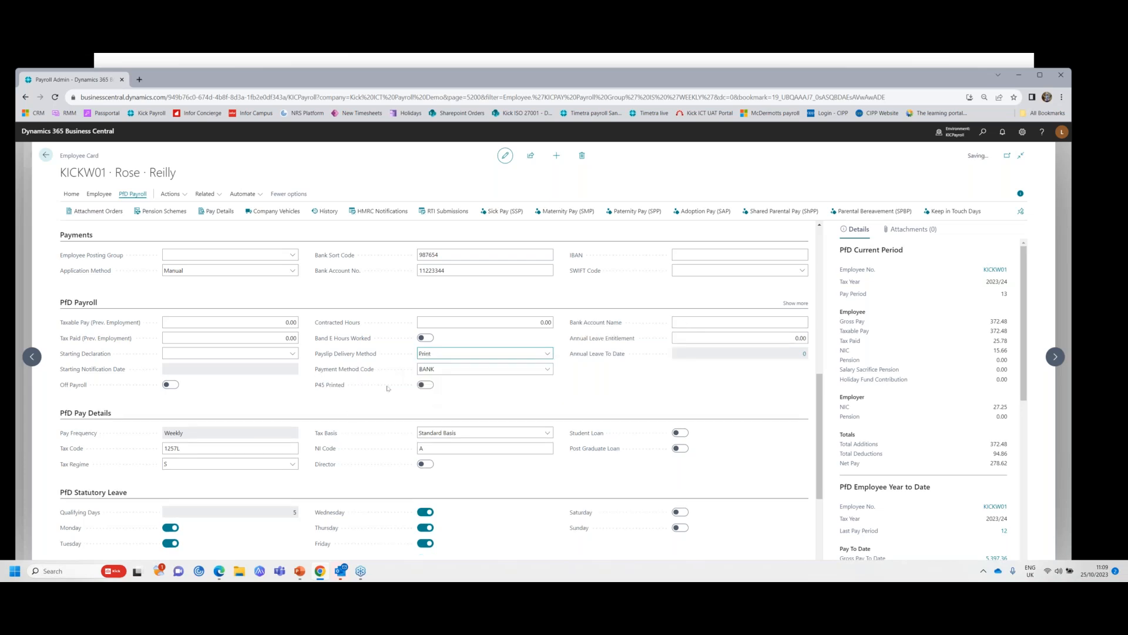
left_click(432, 355)
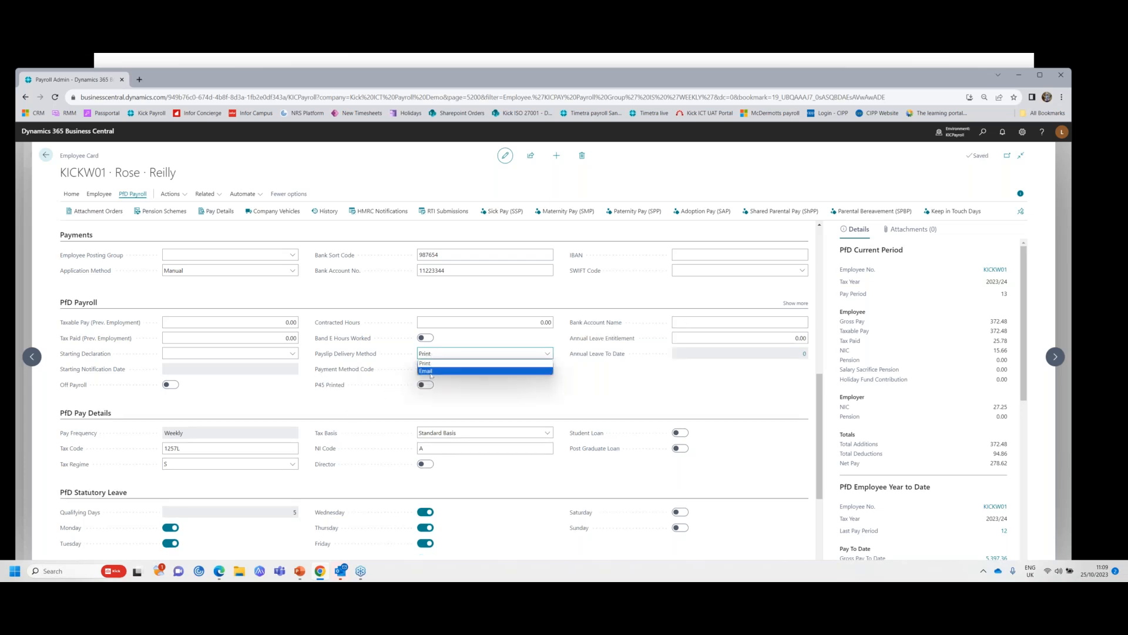
left_click(429, 371)
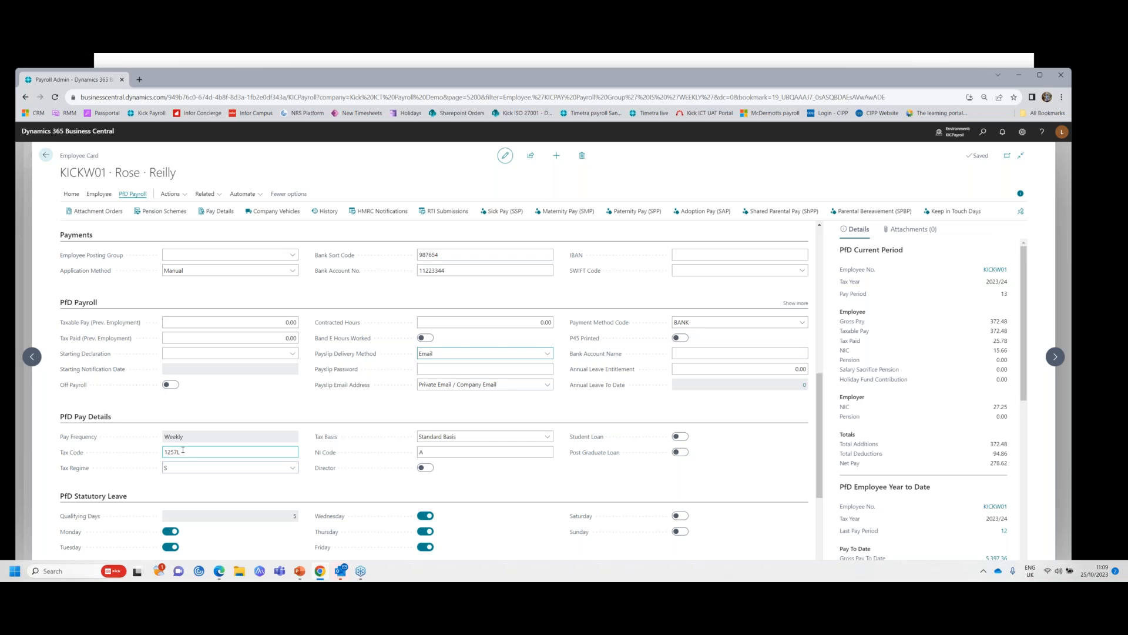
left_click(422, 468)
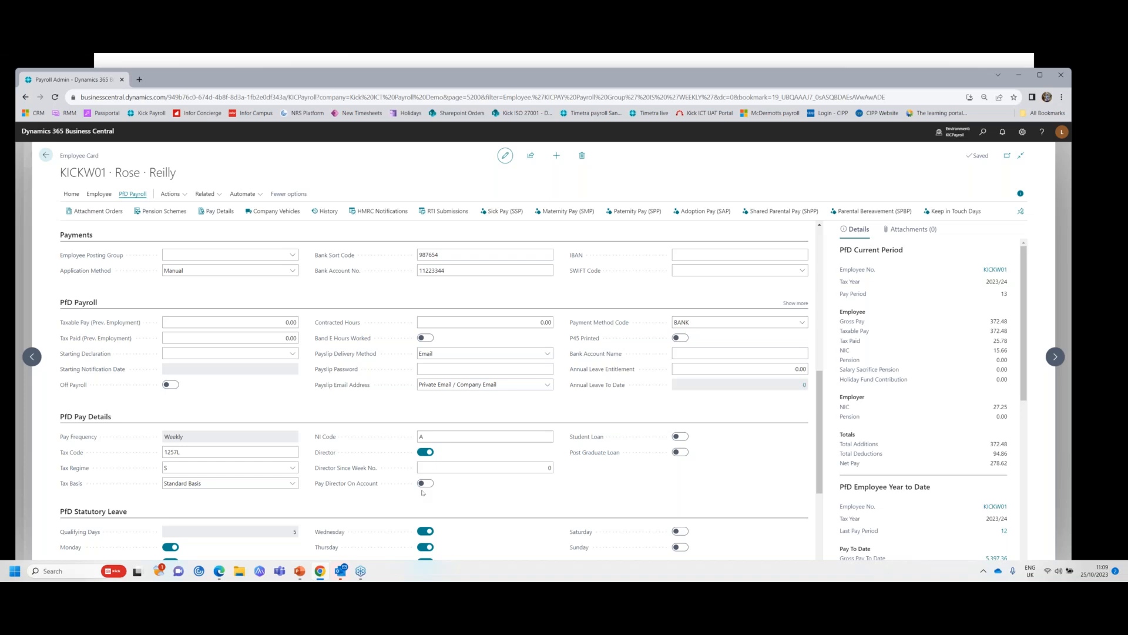
left_click(424, 453)
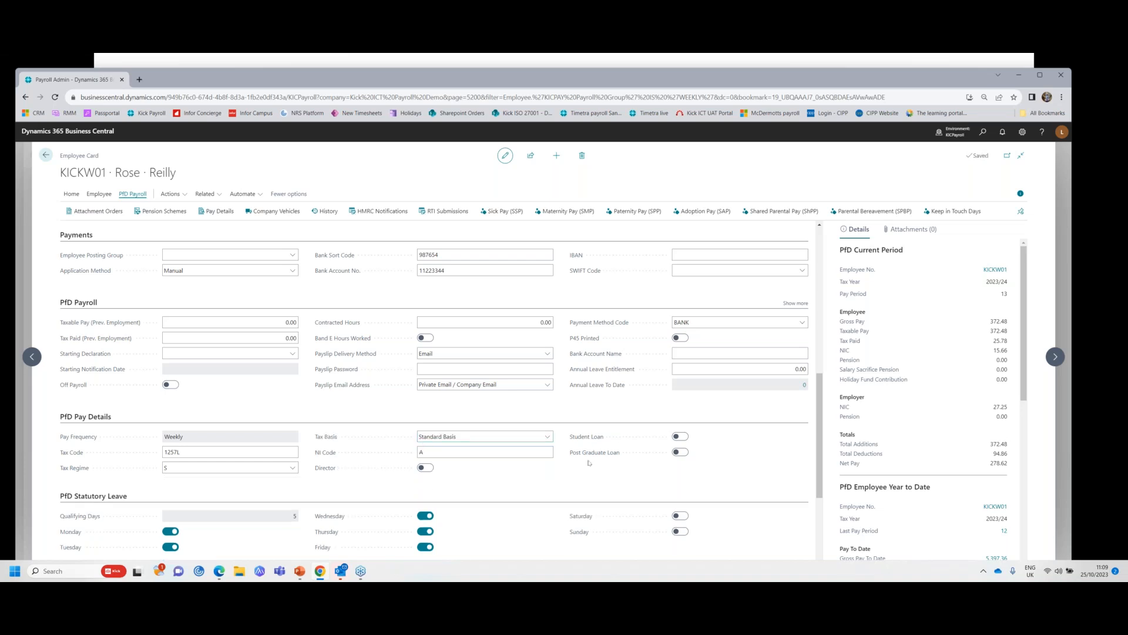
Turn Student Loan on and off again on the employee card and review the PfD Statutory Leave and PfD Auto-Enrolment sections.
left_click(680, 436)
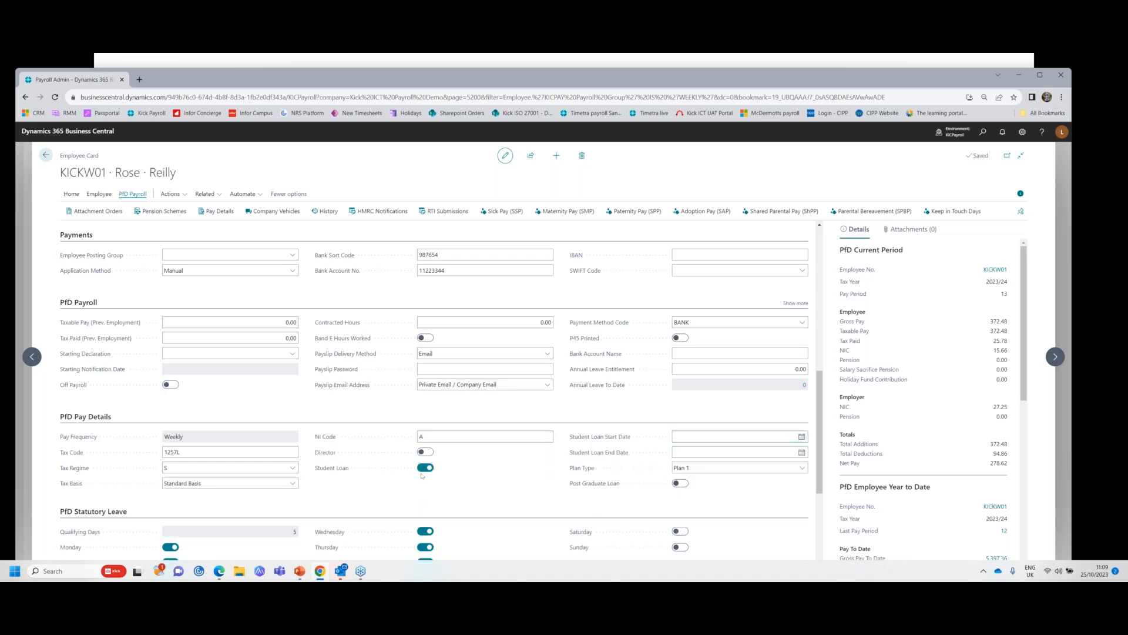
left_click(421, 470)
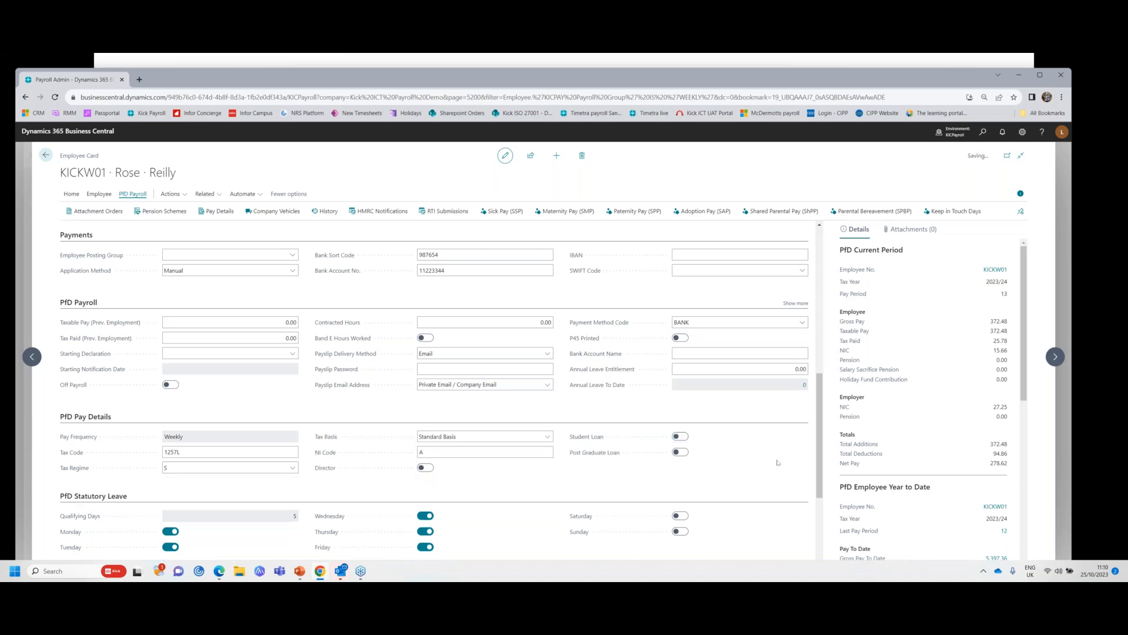
left_click_drag(817, 435, 824, 496)
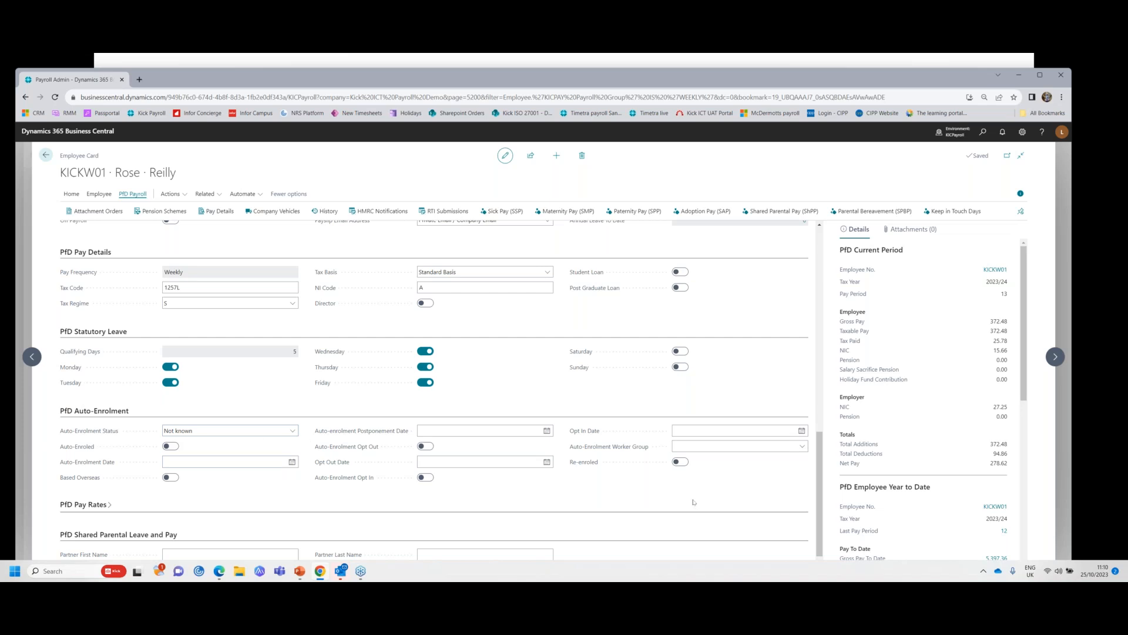
left_click(725, 430)
scroll(818, 438, "down", 1)
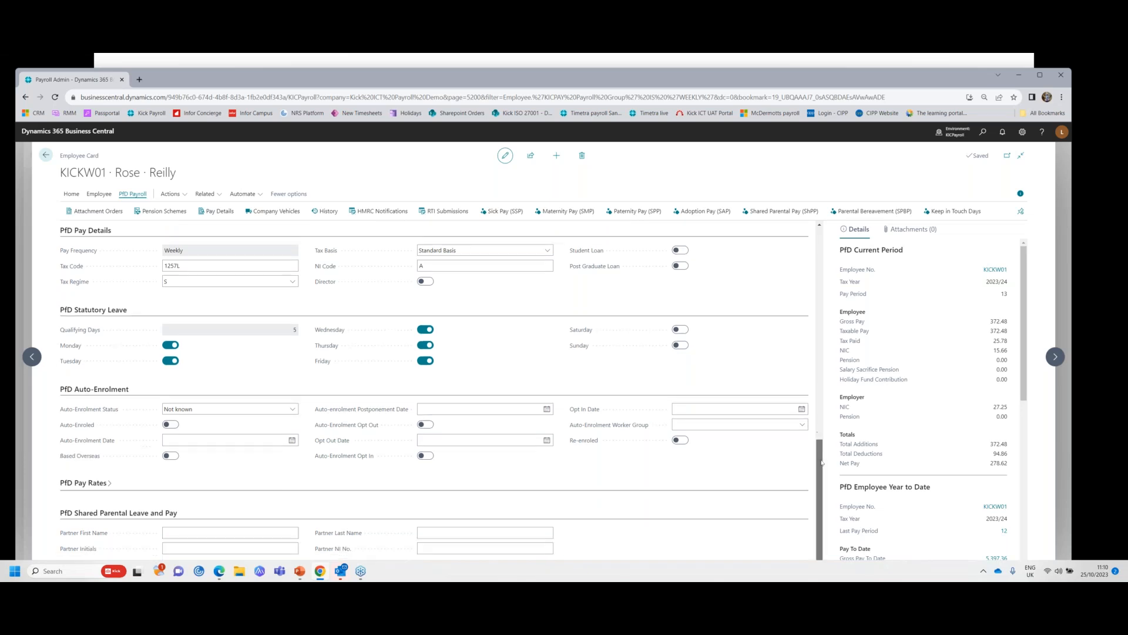
Expand PfD Pay Rates on the employee card, review the TIME pay element line, and return to the home page.
left_click(67, 483)
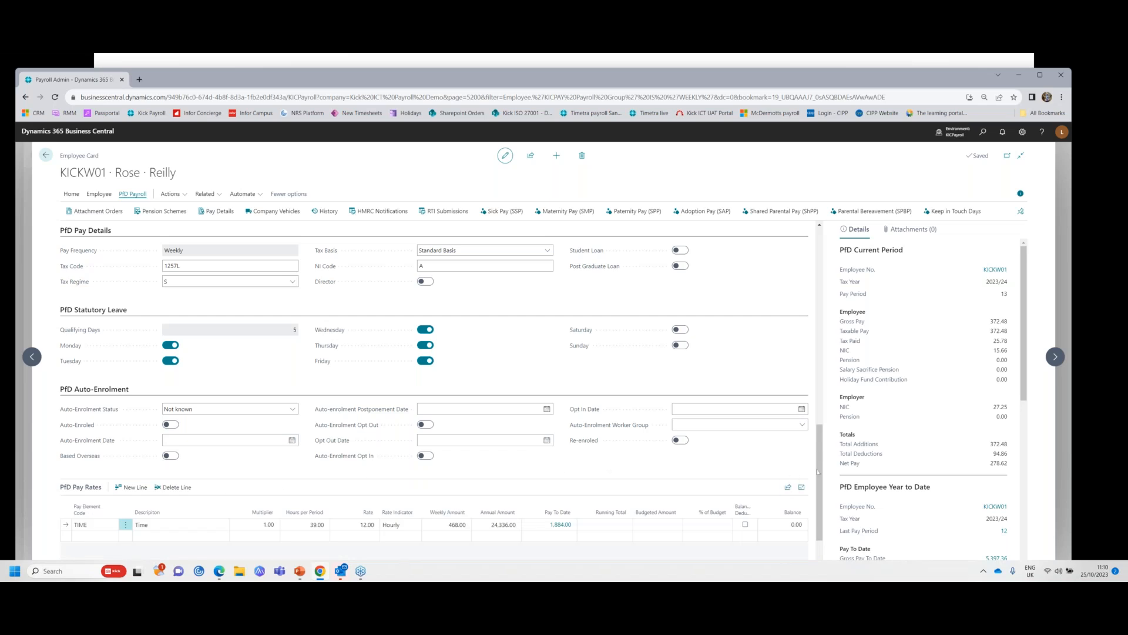
scroll(817, 471, "down", 1)
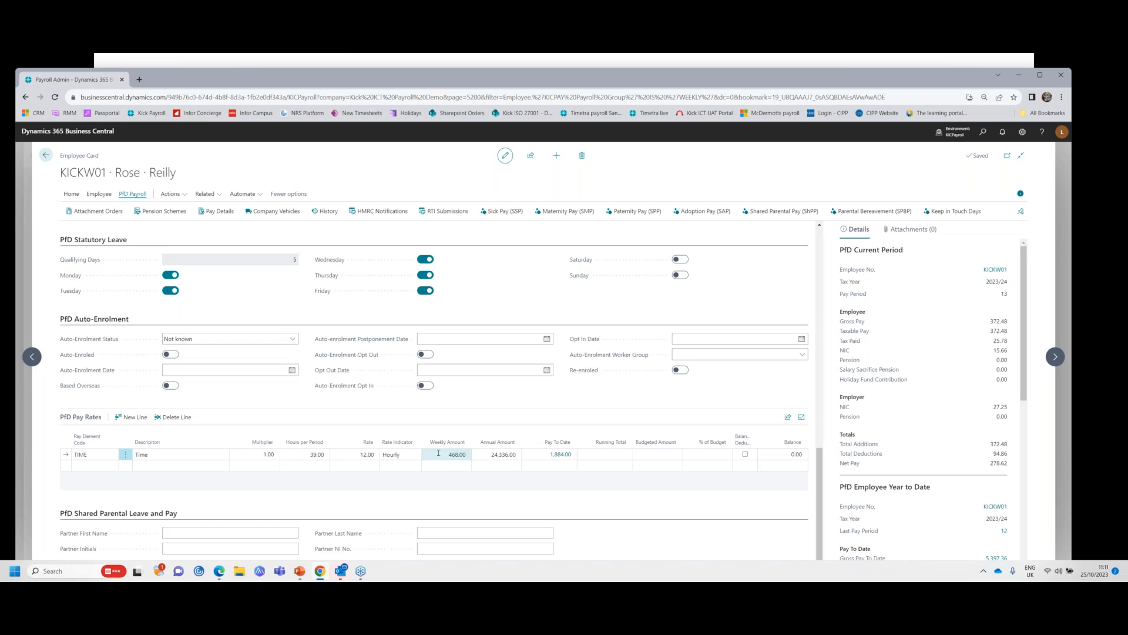
left_click(156, 467)
left_click(98, 466)
left_click(362, 467)
left_click(46, 155)
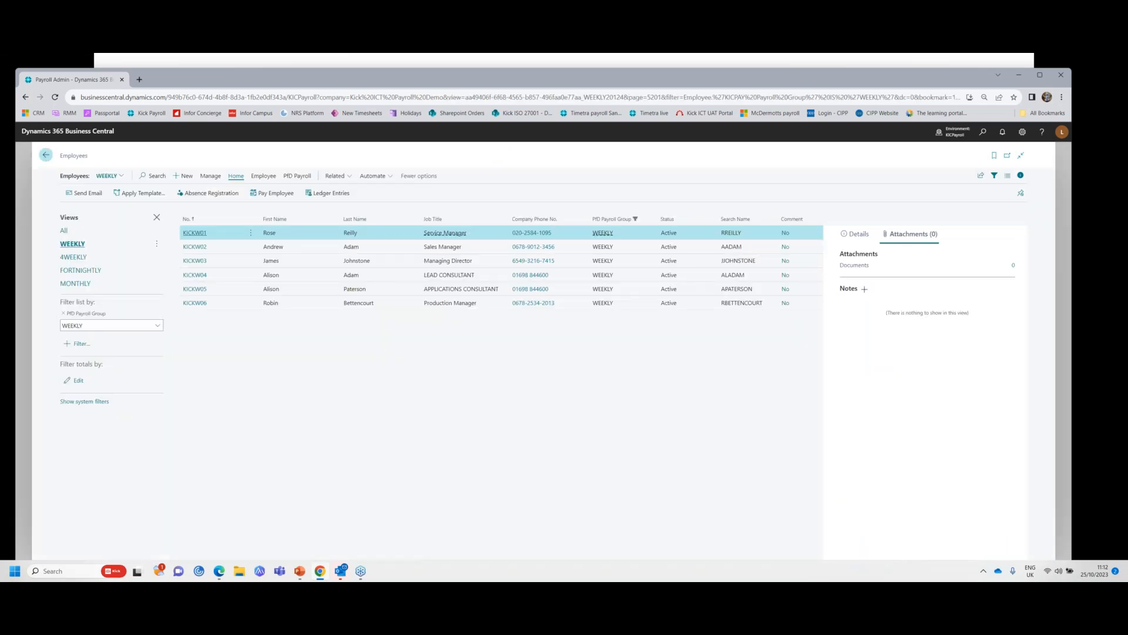
left_click(46, 155)
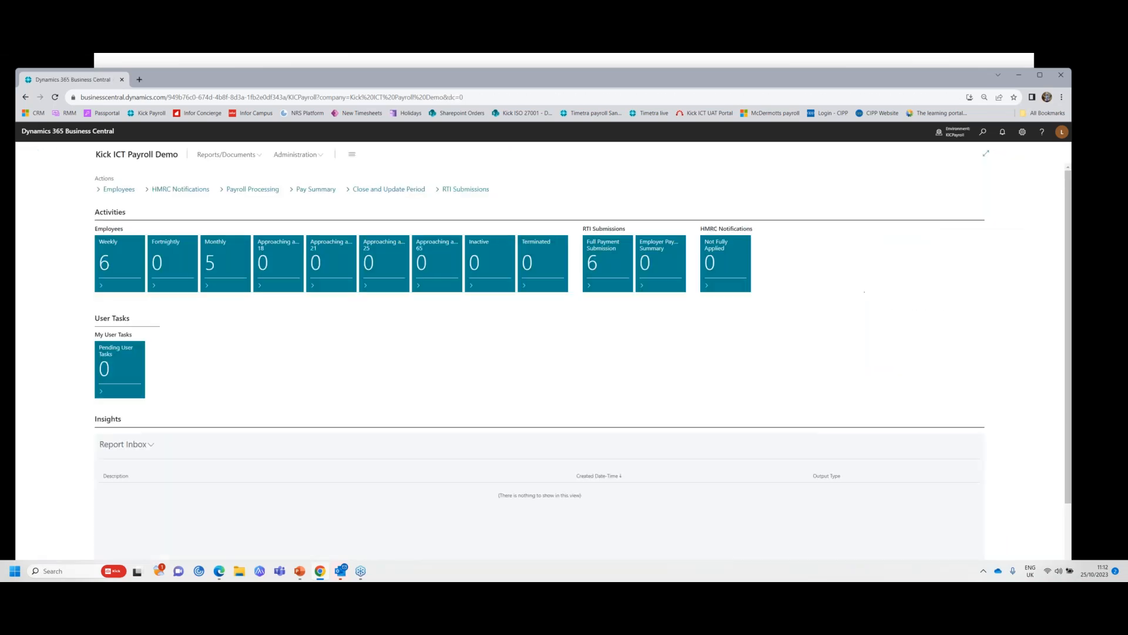
Open HMRC Notifications, check the actions available for applying updates, and return to the home page.
left_click(157, 190)
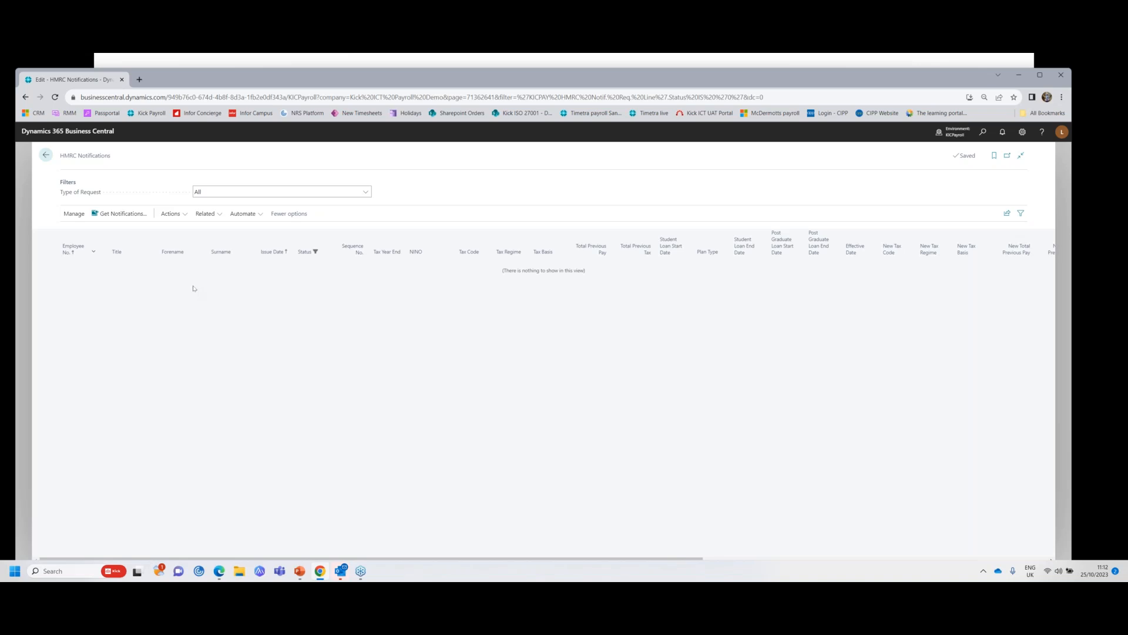
left_click(173, 218)
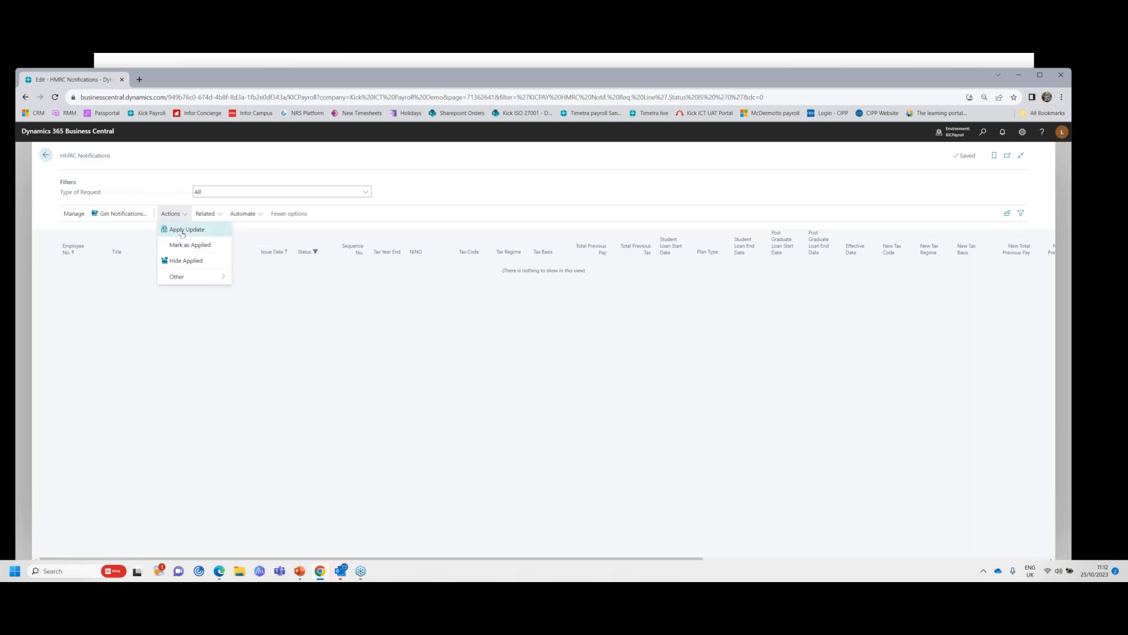
left_click(254, 322)
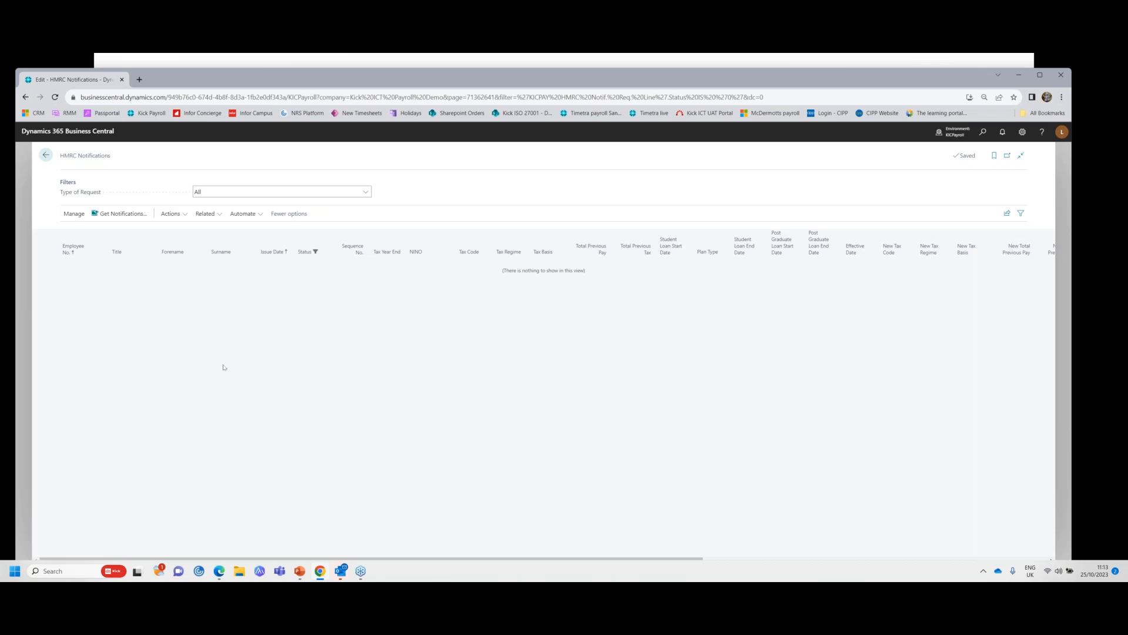
left_click(46, 156)
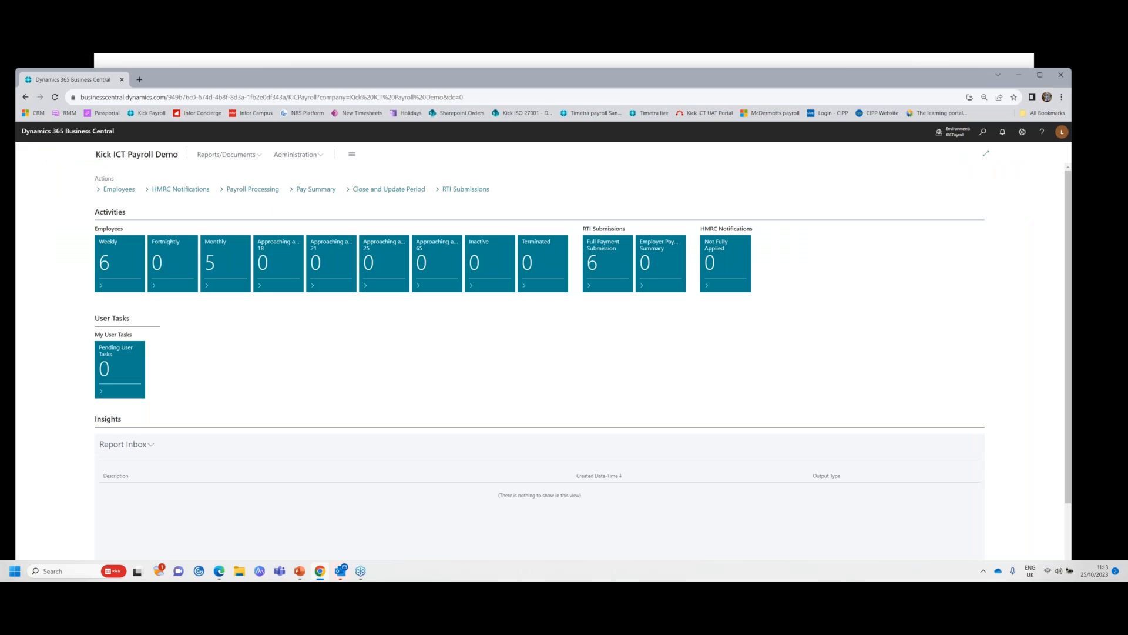
Open Payroll Processing, set the payroll group to WEEKLY, and prepare the payment details for pay period W13.
left_click(248, 190)
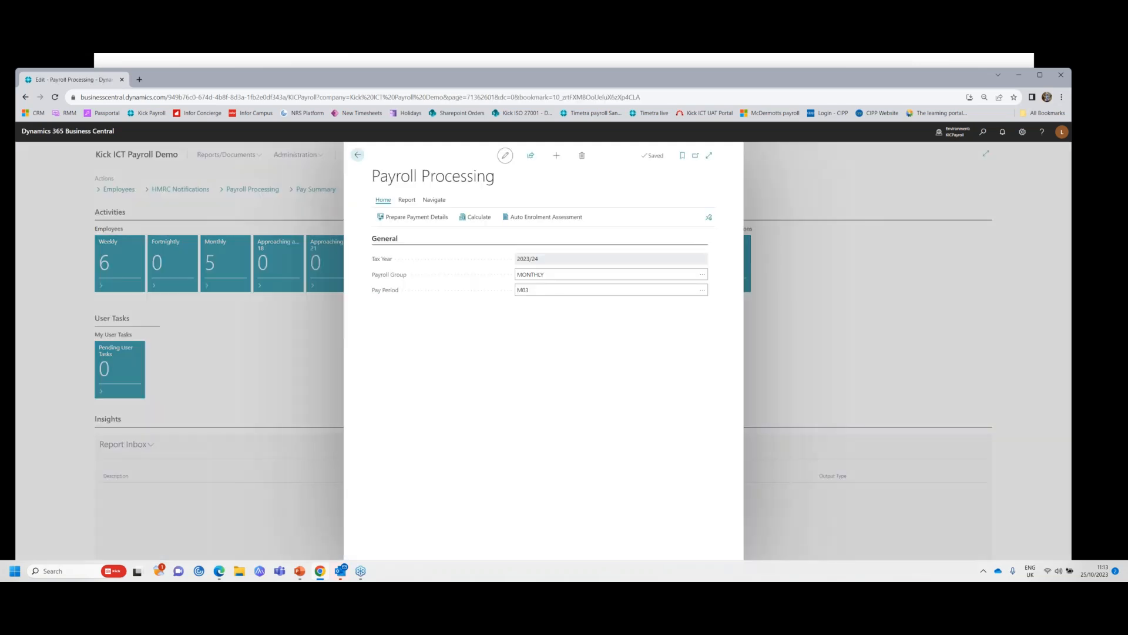
left_click(565, 271)
type("weekly")
key("Tab")
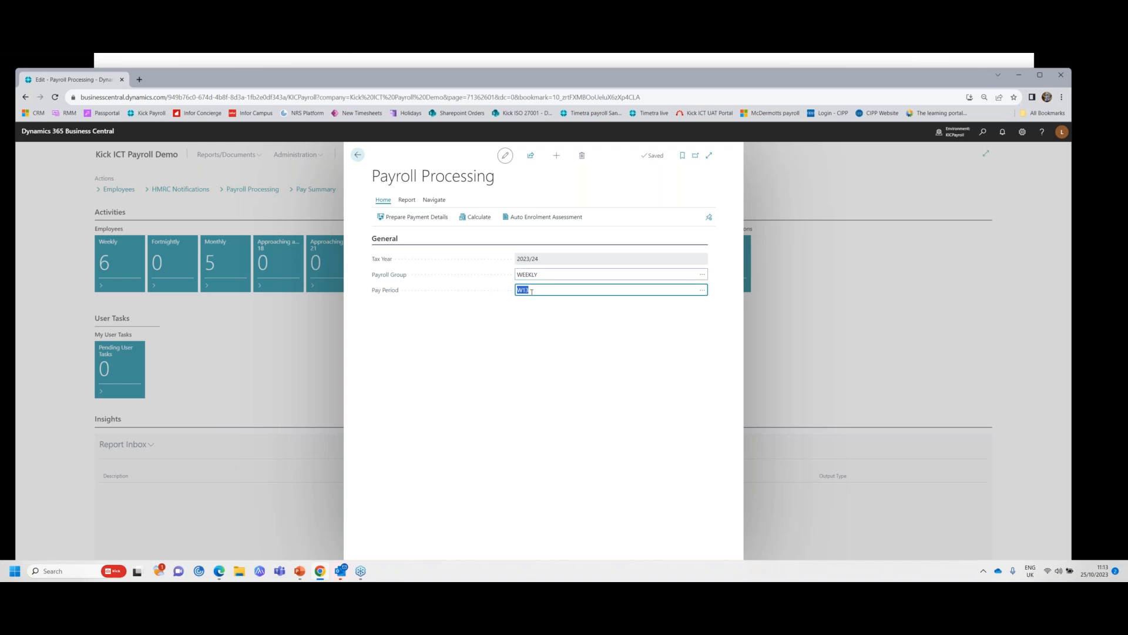
left_click(400, 215)
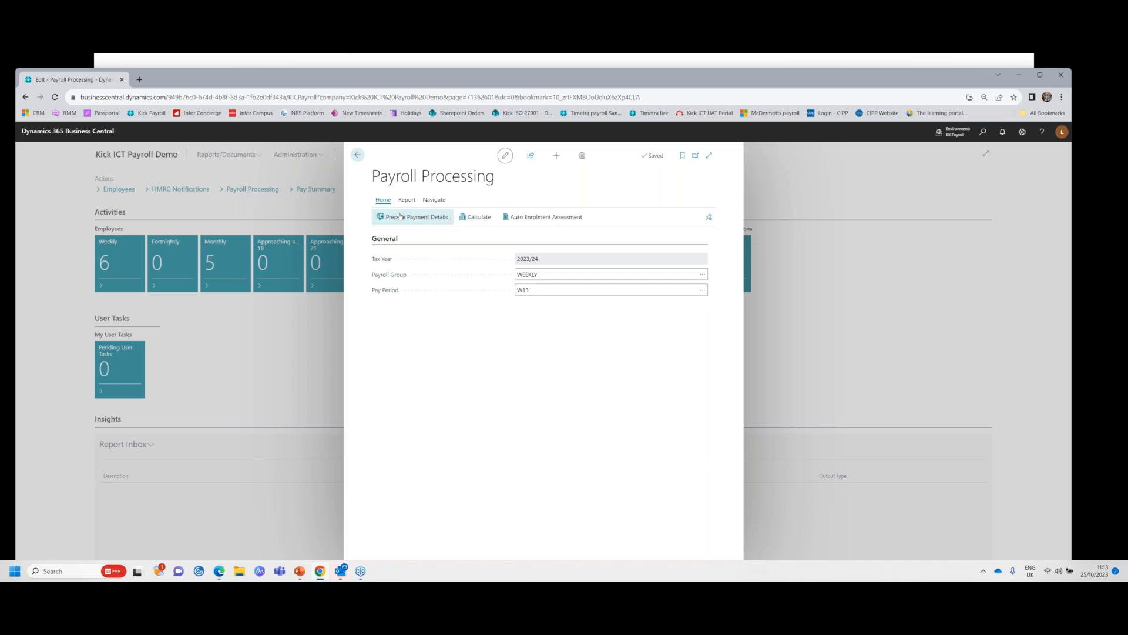
left_click(583, 376)
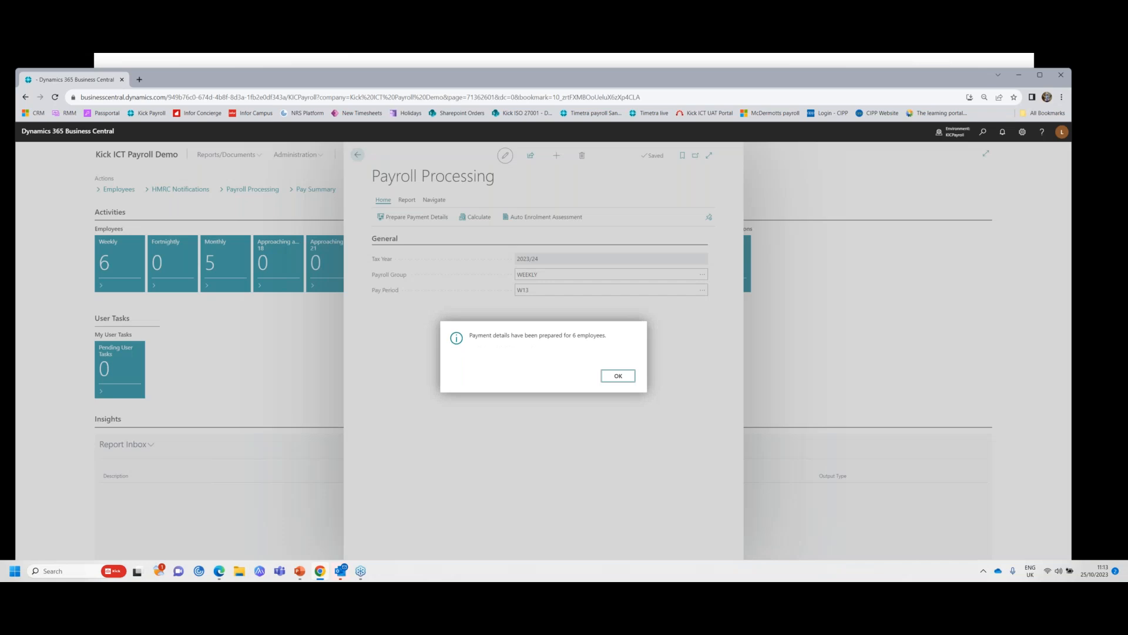
left_click(614, 377)
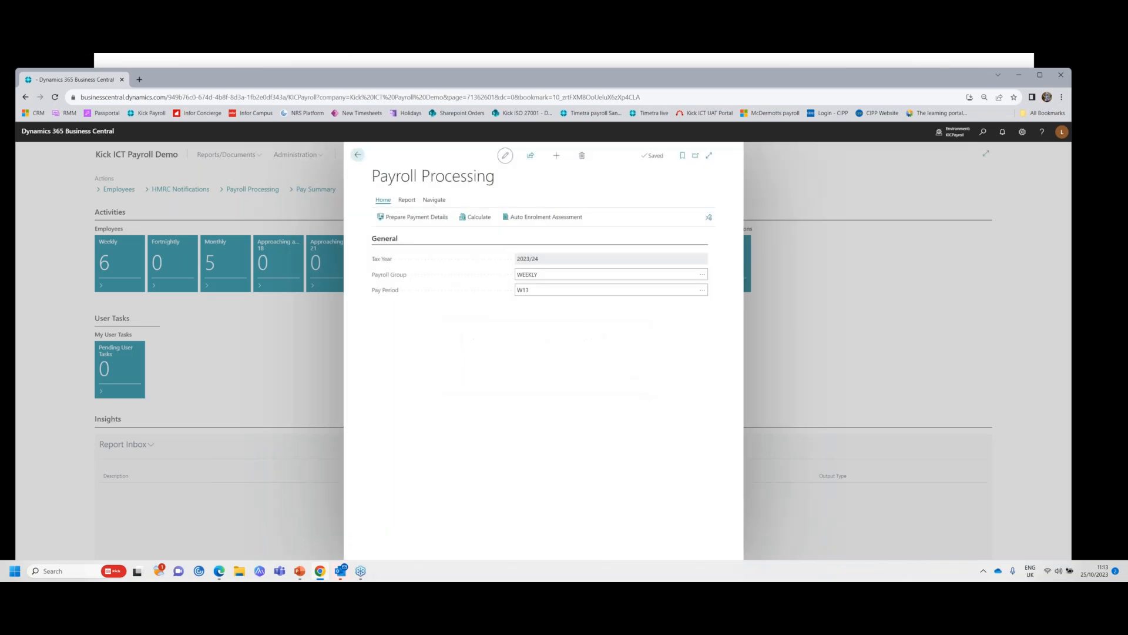
Calculate pay for the WEEKLY group's employees in pay period W13.
left_click(479, 218)
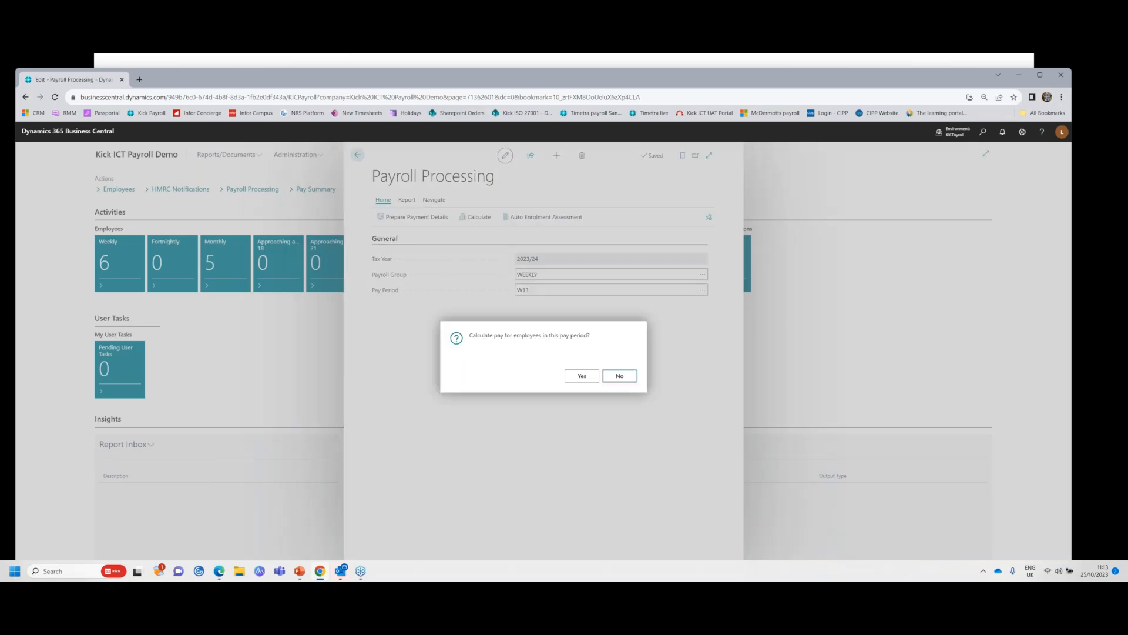
left_click(582, 377)
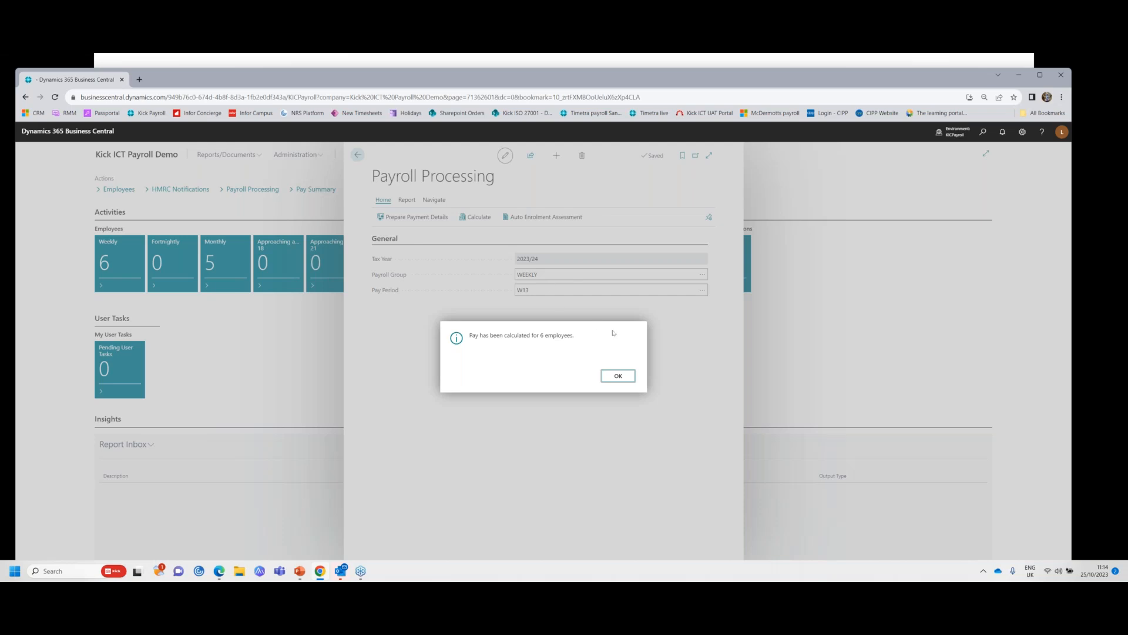
left_click(618, 376)
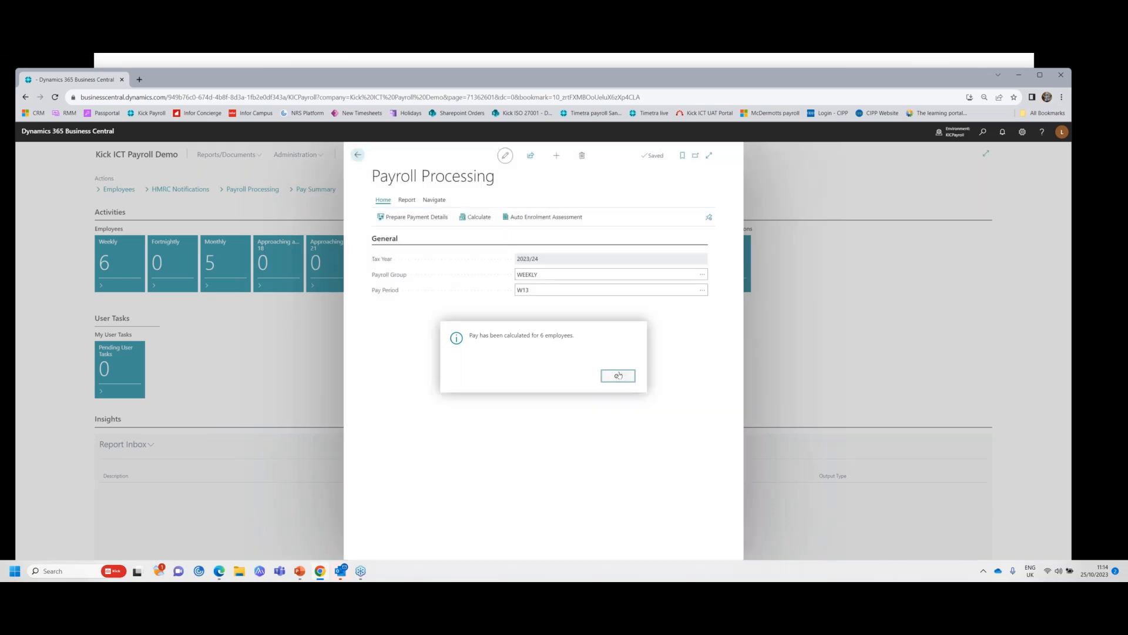
Run the auto-enrolment assessment for the WEEKLY group and review the suggested statuses and pension schemes in the worksheet.
left_click(529, 218)
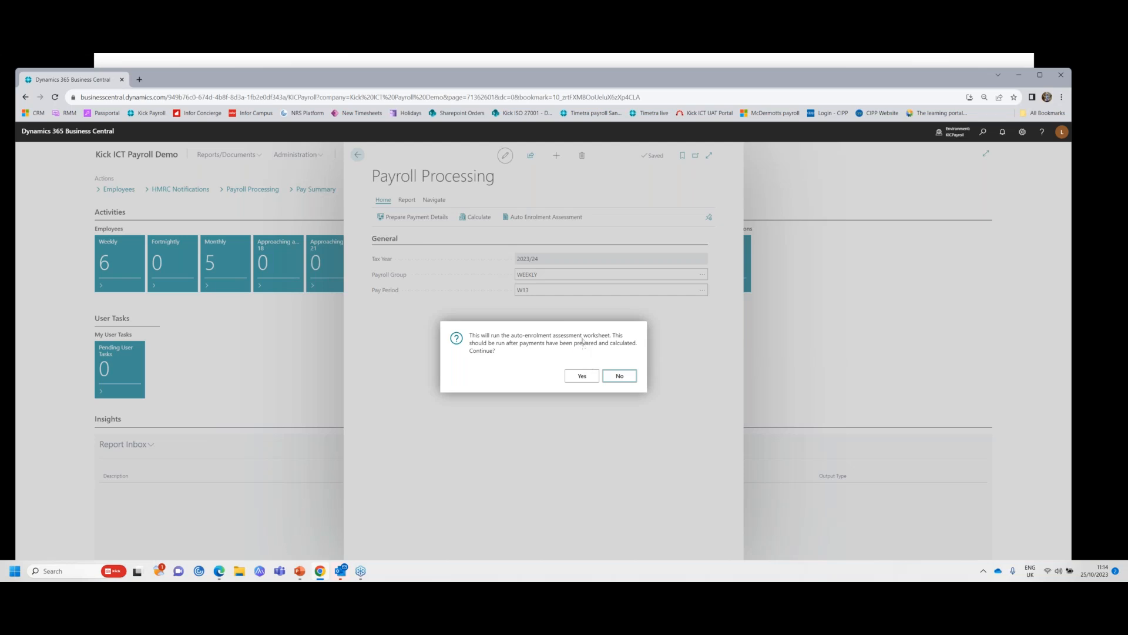
left_click(582, 375)
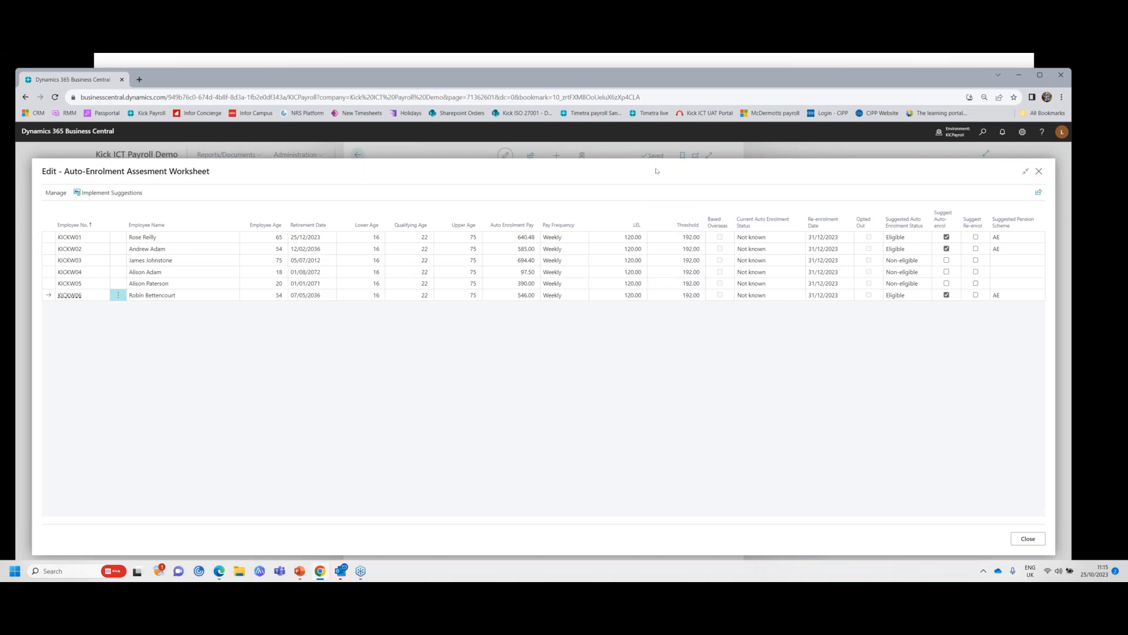
left_click_drag(566, 78, 484, 93)
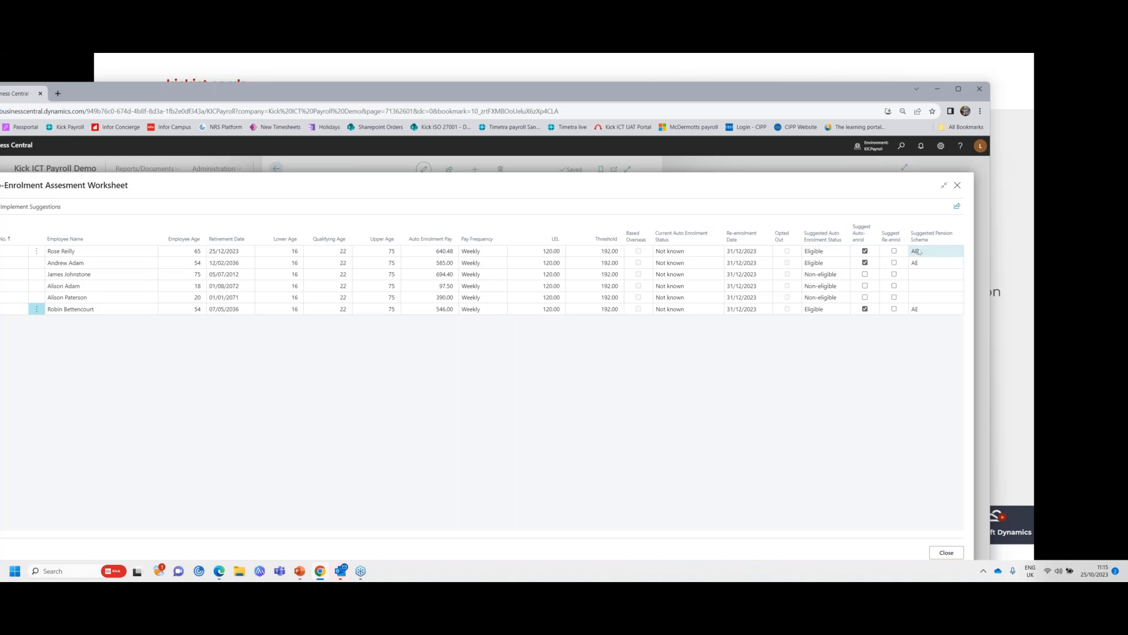
left_click_drag(569, 91, 668, 76)
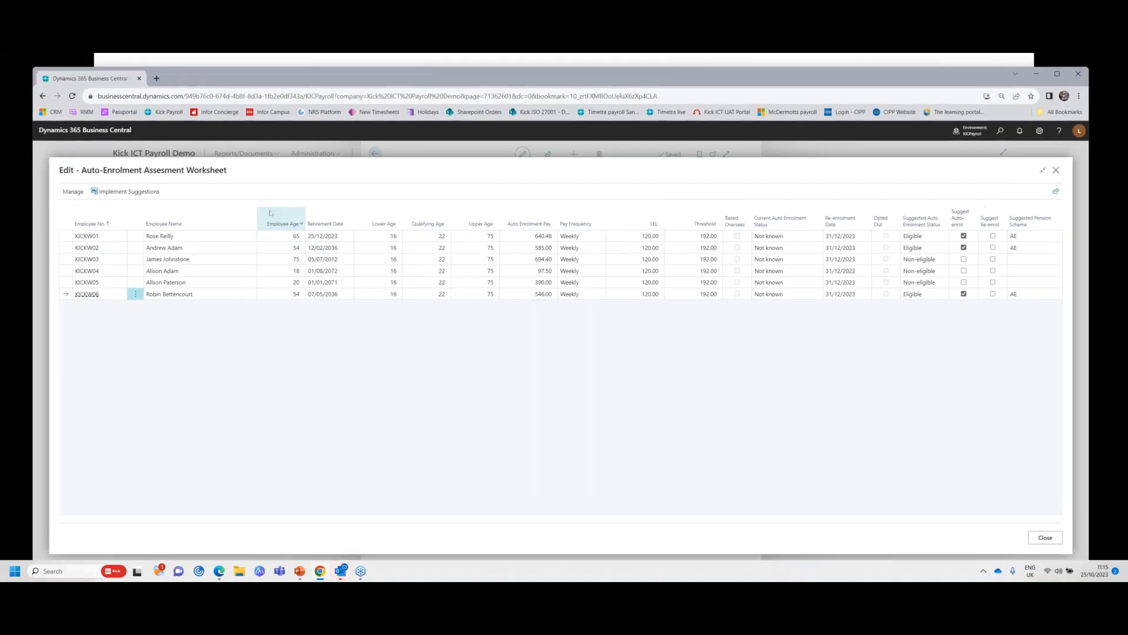
Implement the worksheet's auto-enrolment suggestions for the listed employees and close the worksheet.
left_click(106, 191)
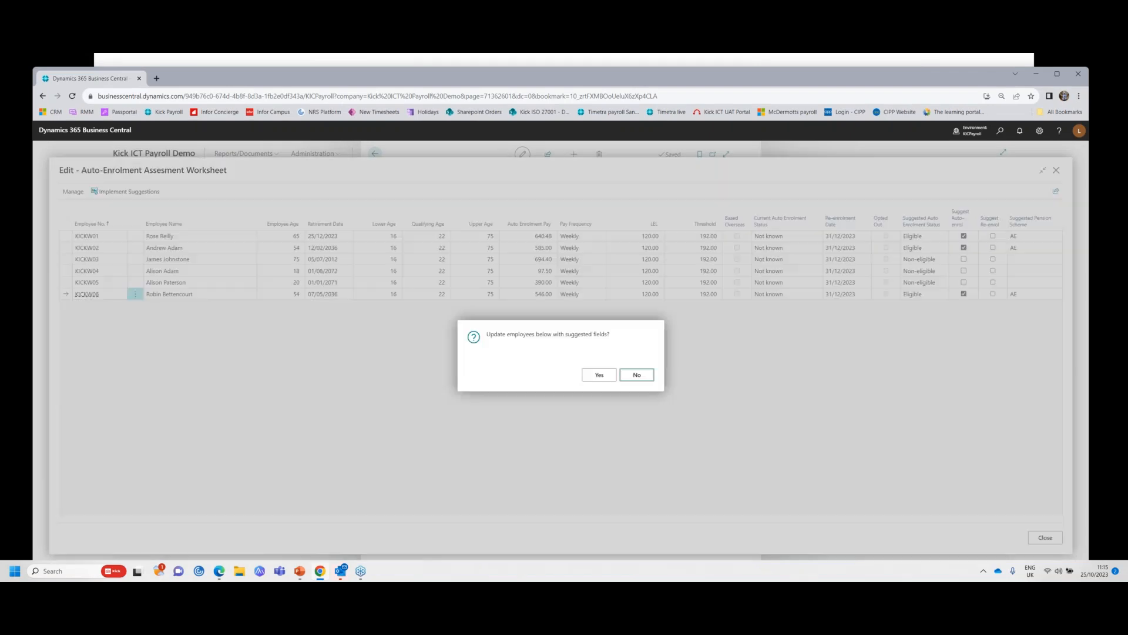
left_click(601, 376)
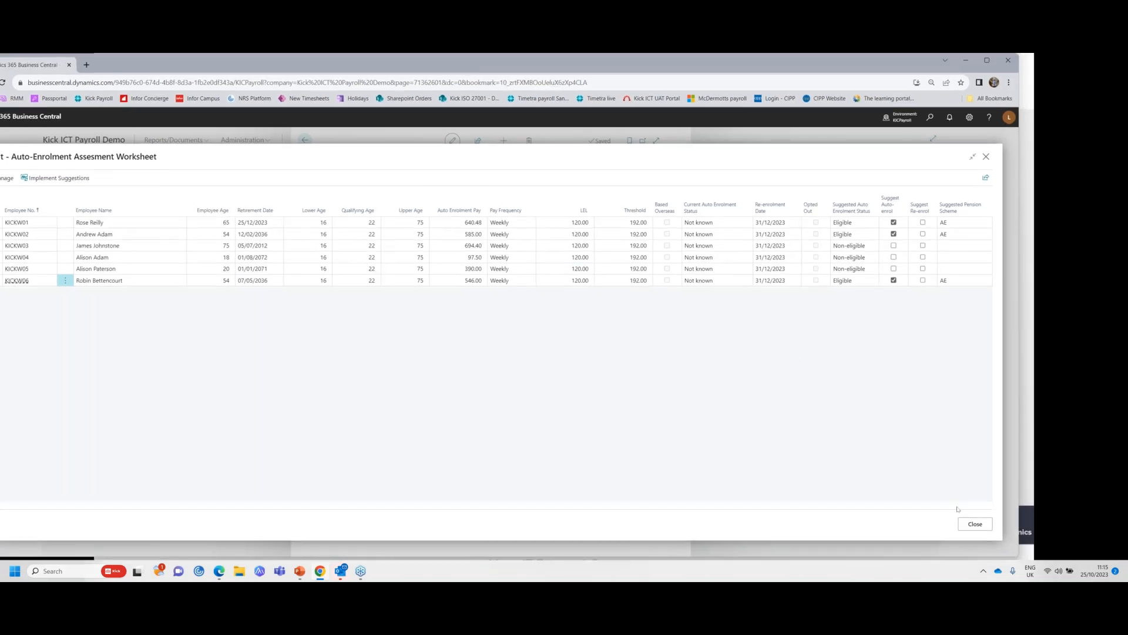
left_click(975, 524)
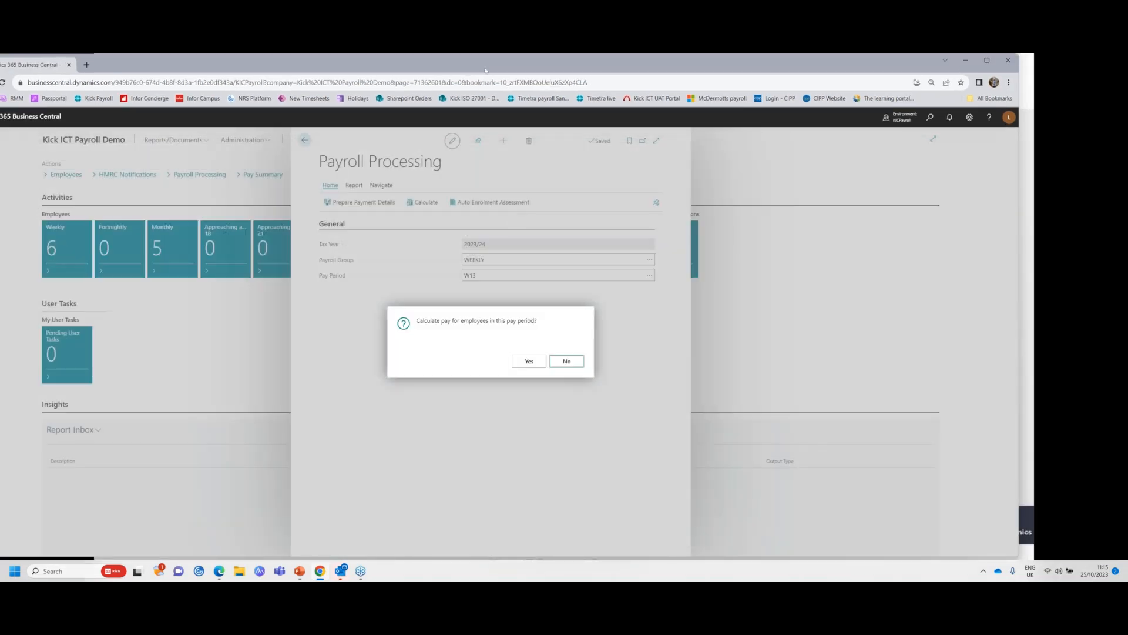
Recalculate pay for the WEEKLY group after implementing the auto-enrolment suggestions.
left_click(527, 362)
left_click(565, 361)
left_click(423, 202)
left_click(529, 361)
left_click(556, 361)
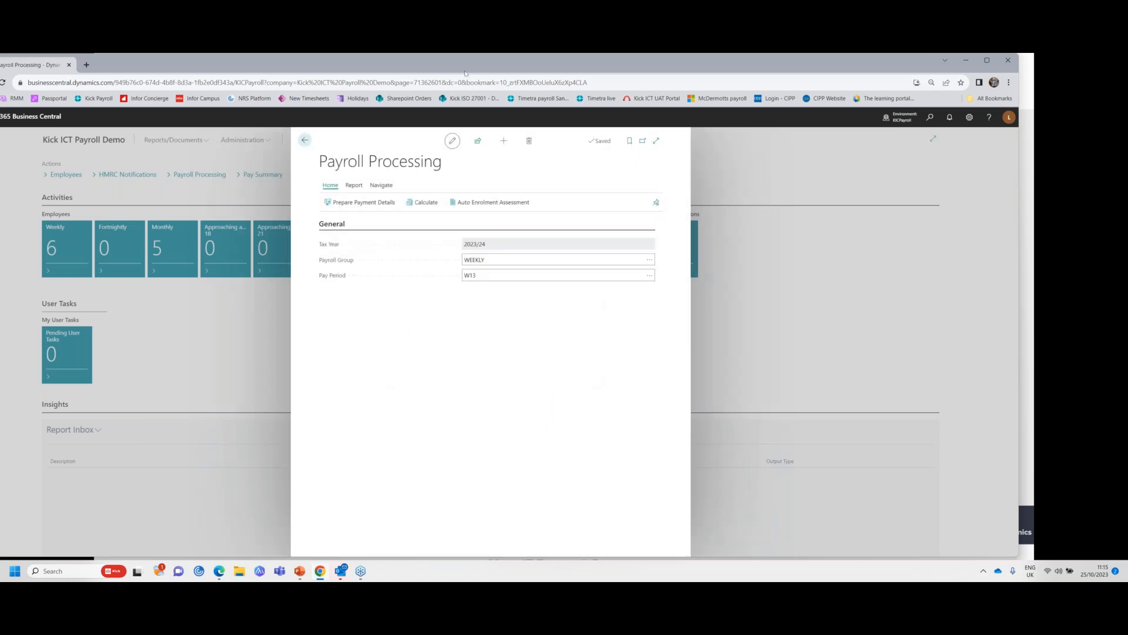
Open the Pay Details list from Payroll Processing and open the Service Manager's employee pay detail.
left_click_drag(464, 61, 525, 67)
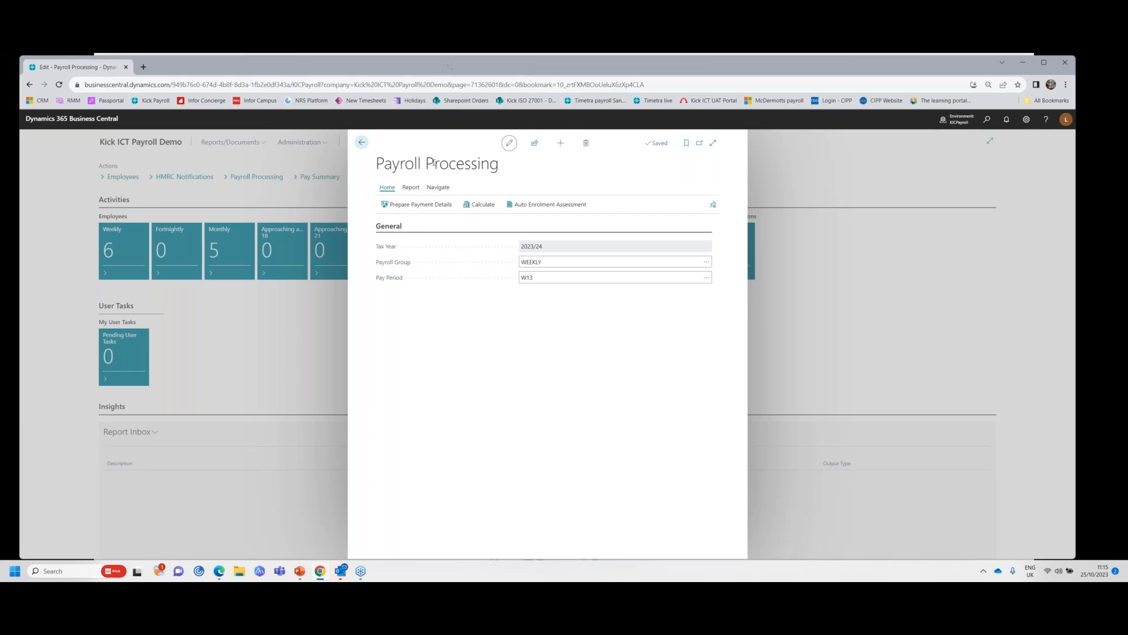
left_click(438, 187)
left_click(398, 206)
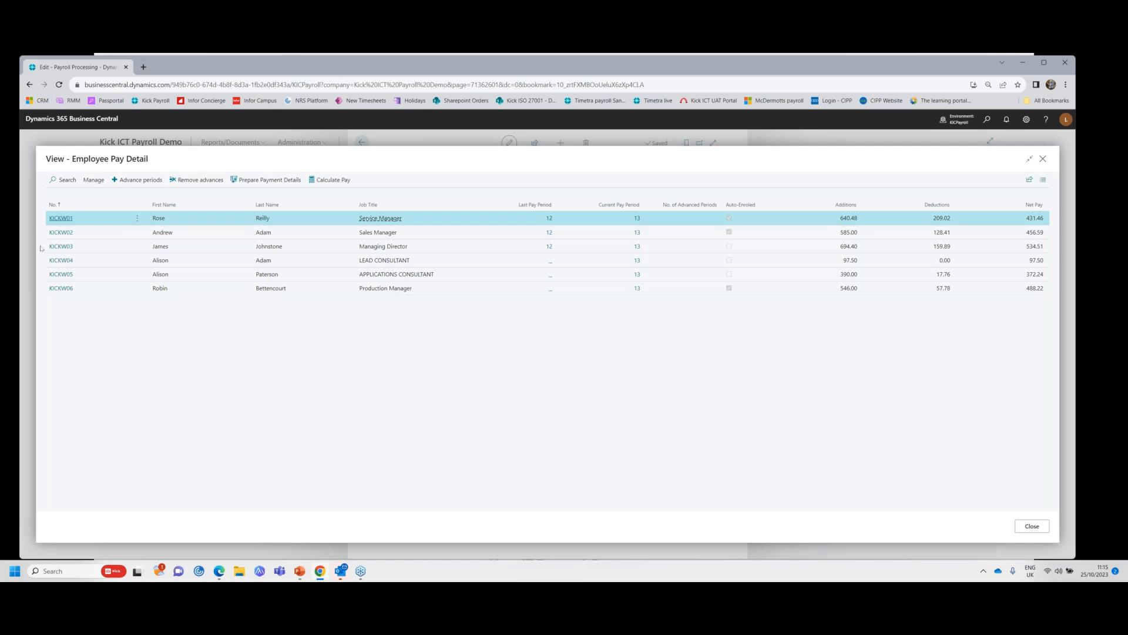
left_click(60, 218)
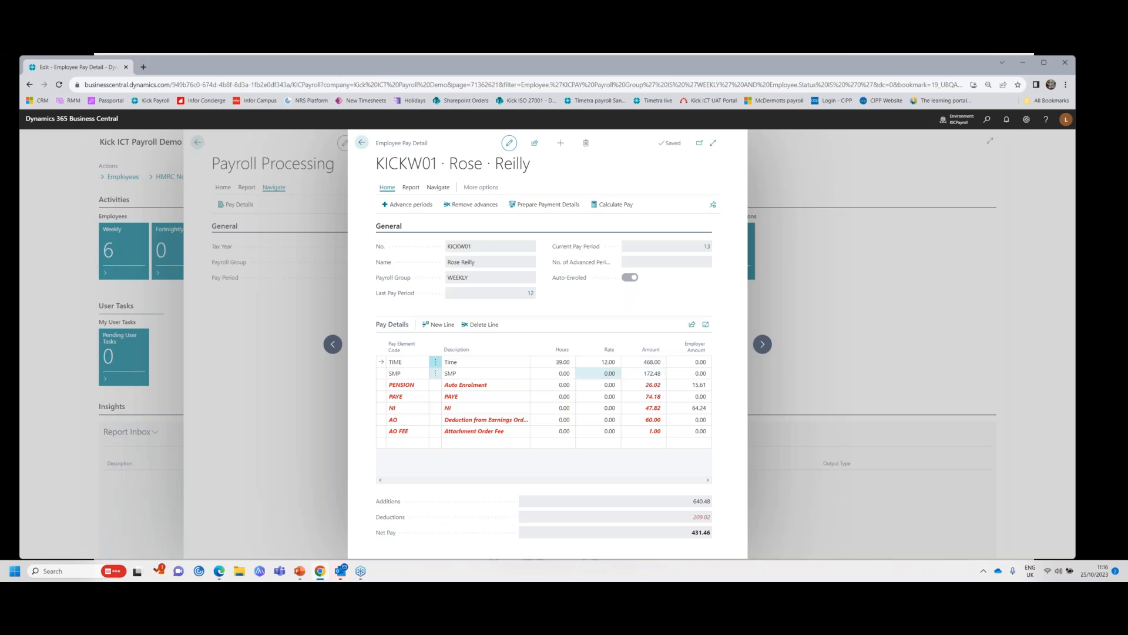
Set the TIME line in the Service Manager's pay details to 1 hour at a rate of 295.52.
left_click(542, 359)
type("1")
key("Tab")
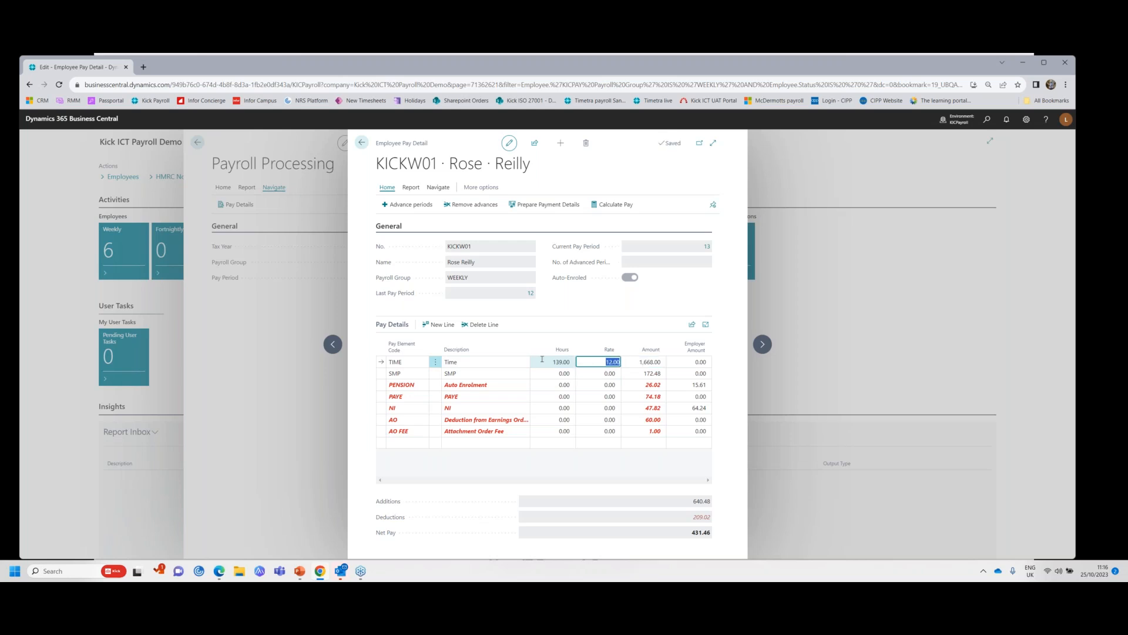
type("0")
key("Tab")
key("shift+Tab")
type("295.")
key("Tab")
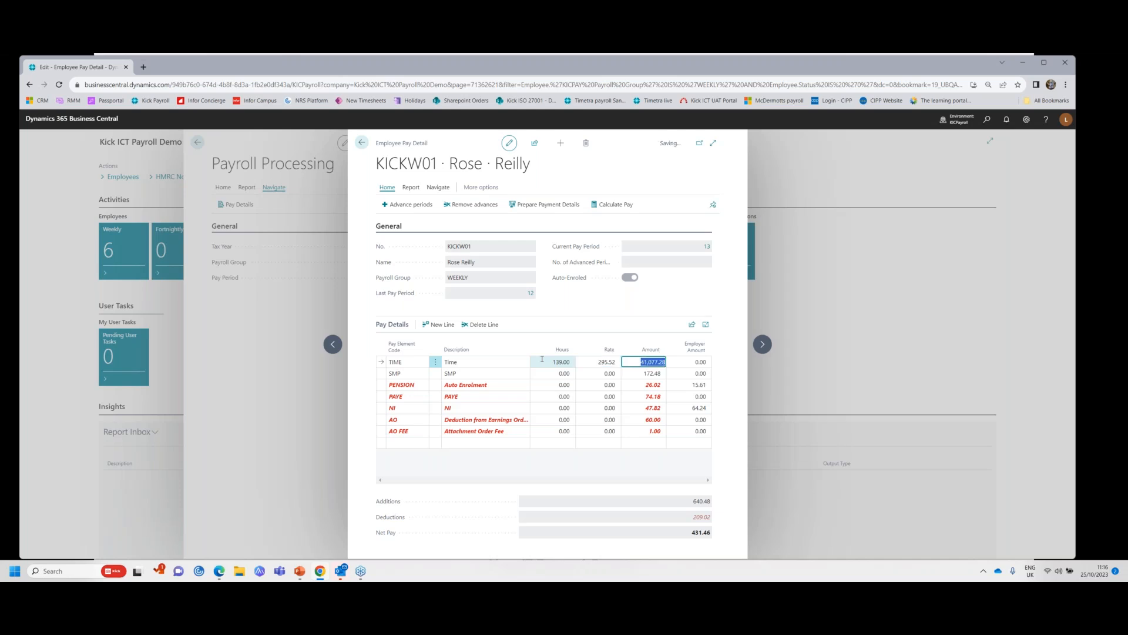
left_click(542, 359)
type("1")
key("Tab")
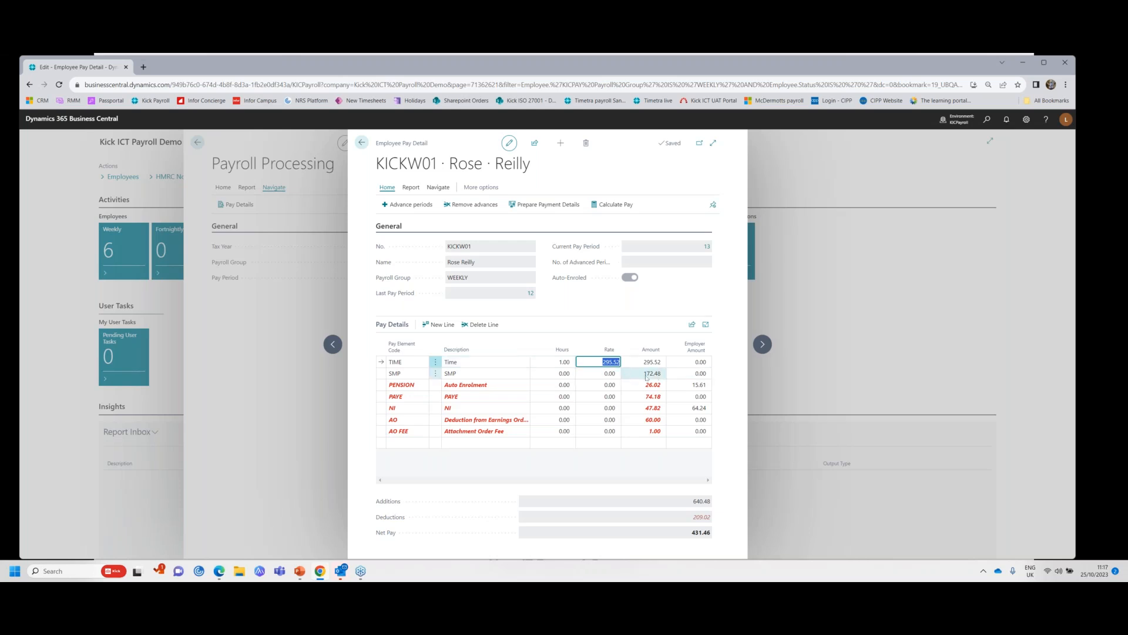
left_click(436, 361)
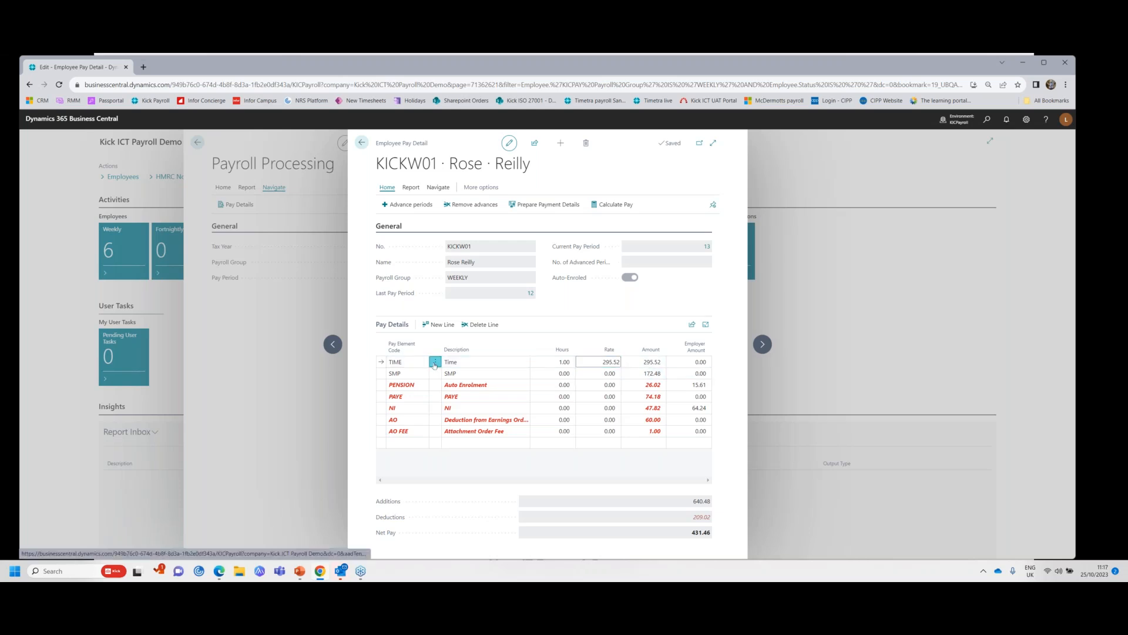
Replace the Service Manager's TIME line with a TOPUP line at a rate of 295.52 and calculate the pay for period W13.
left_click(418, 391)
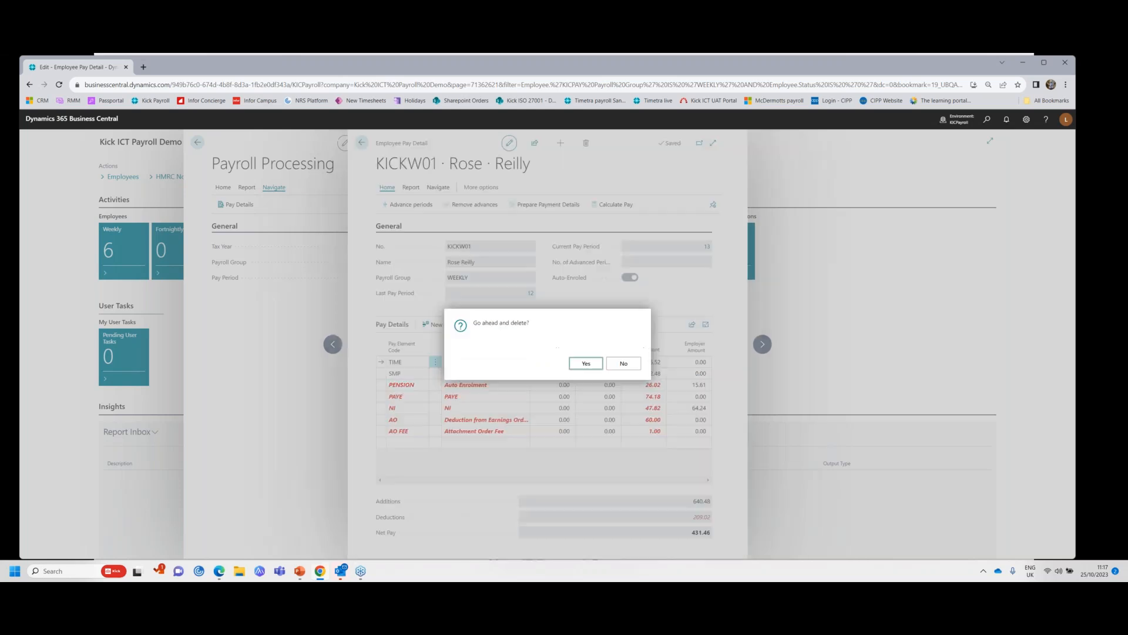
left_click(586, 363)
left_click(412, 432)
left_click(423, 431)
type("top")
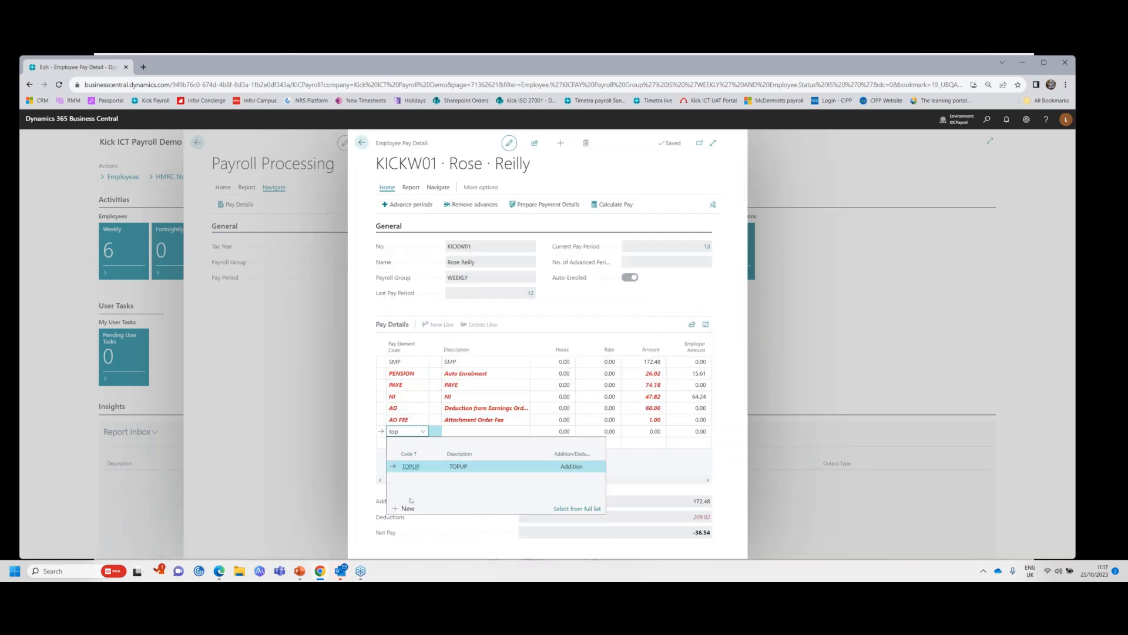
key("Tab")
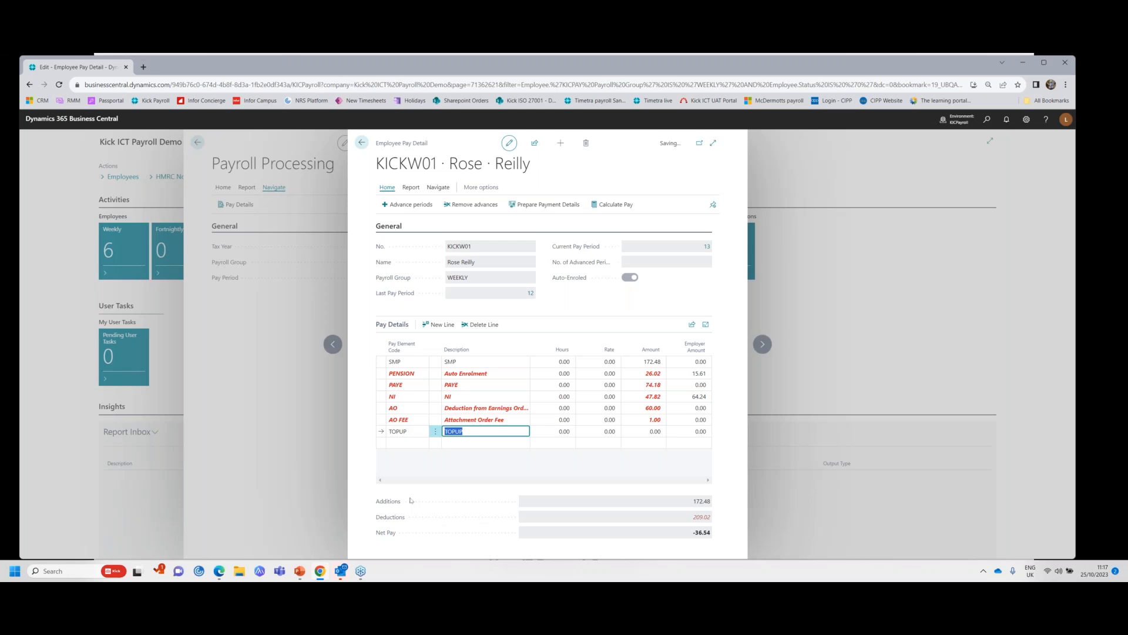
key("Tab")
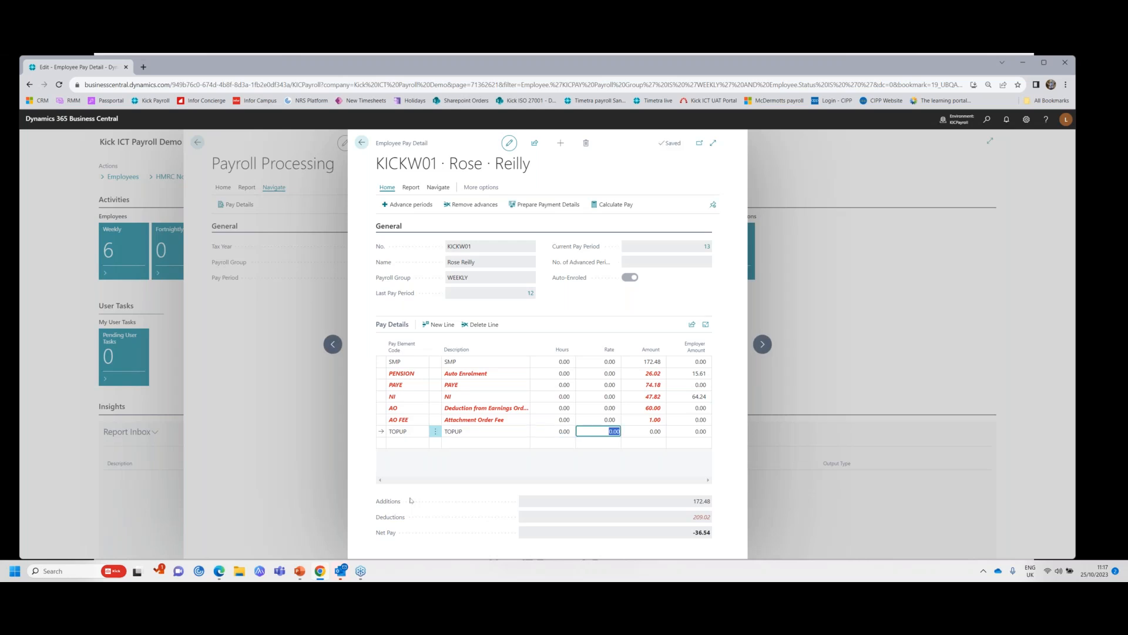
type("295.52")
key("Tab")
left_click(410, 500)
left_click(625, 205)
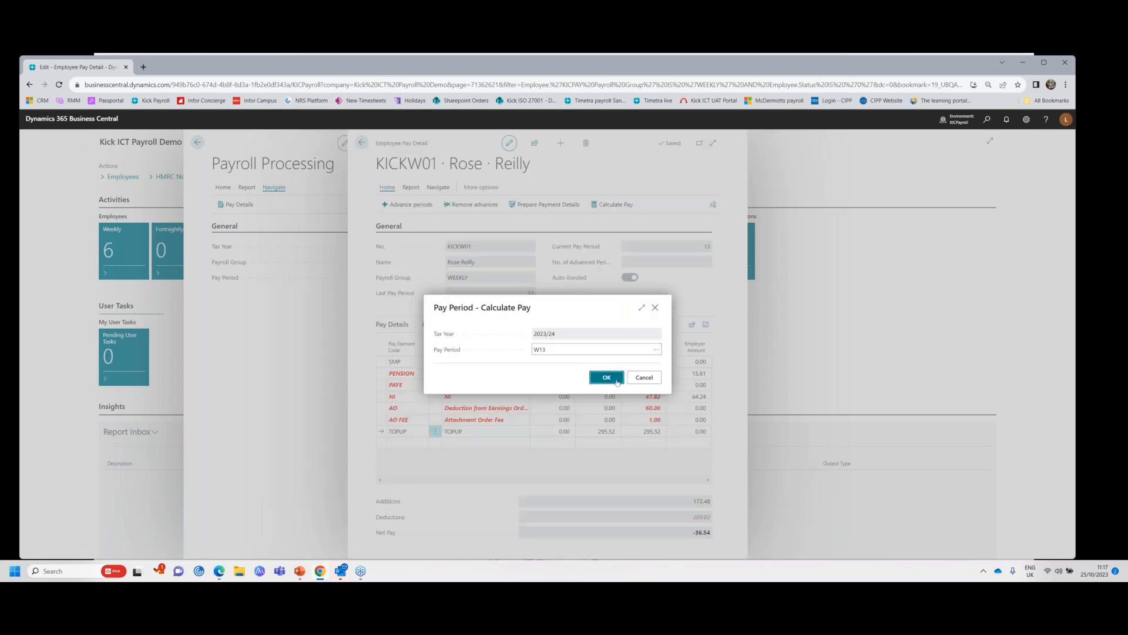
left_click(607, 377)
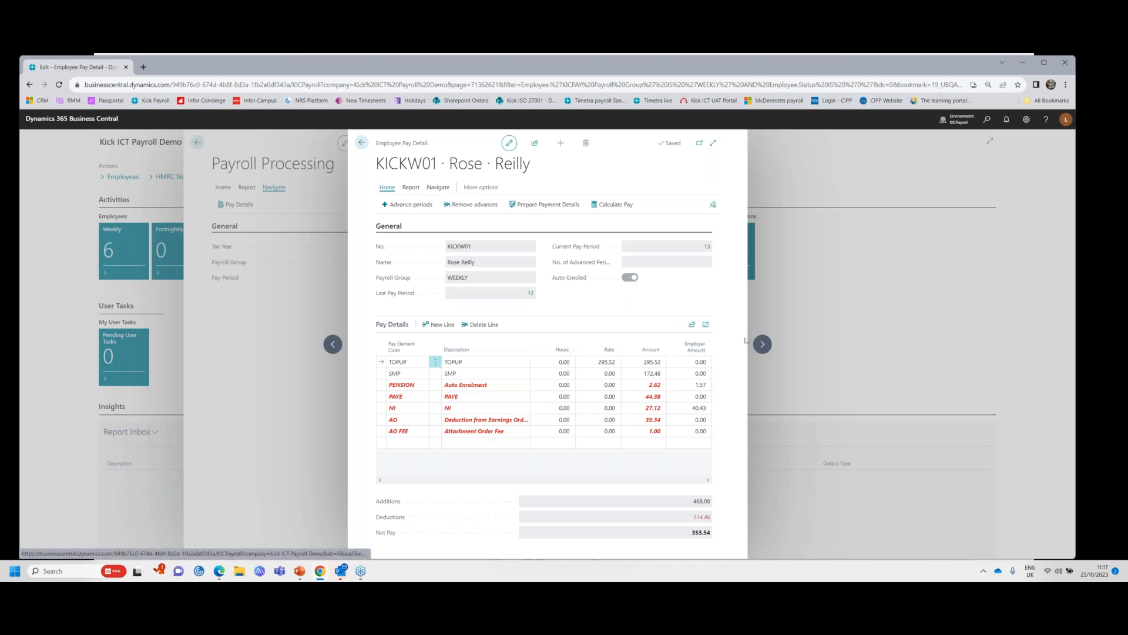
Enter 10 hours on the Sales Manager's OT1.5 overtime line and calculate the pay for period W13.
left_click(761, 345)
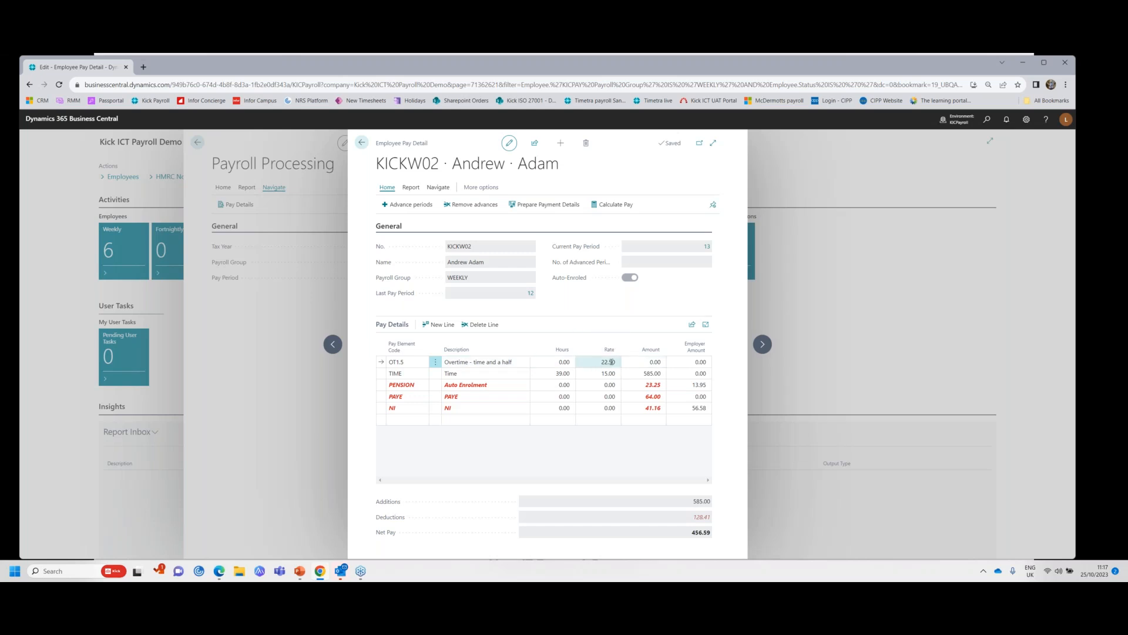
left_click(550, 361)
type("10")
key("Tab")
left_click(605, 205)
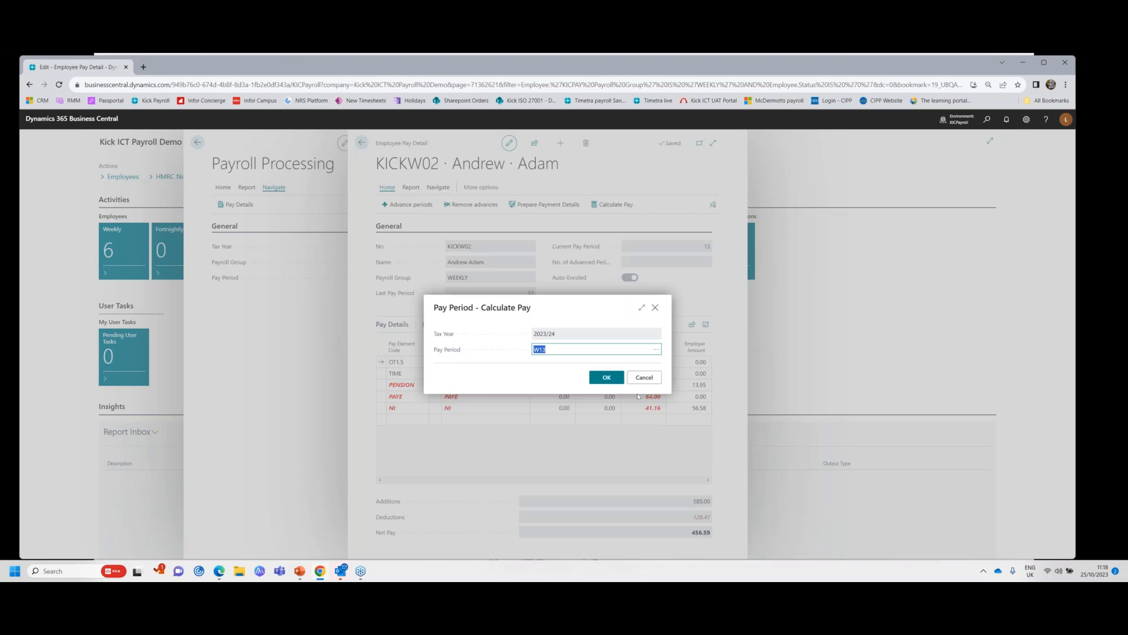
left_click(606, 375)
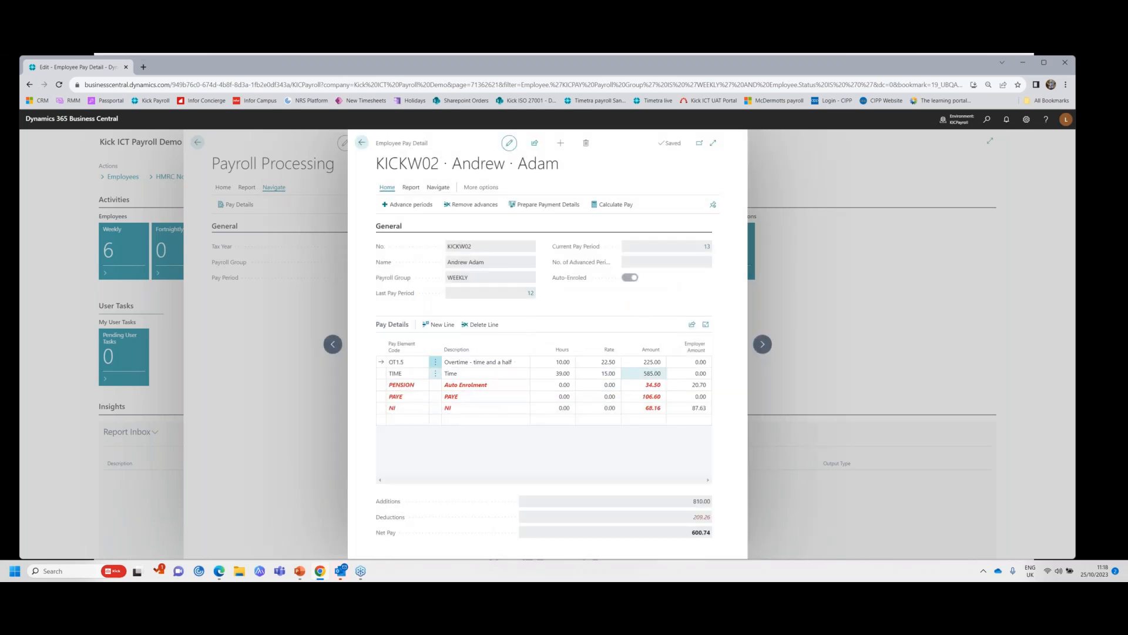
From the Managing Director's pay detail, open the employee card and examine the sick pay absence register and periods of incapacity for work.
left_click(763, 346)
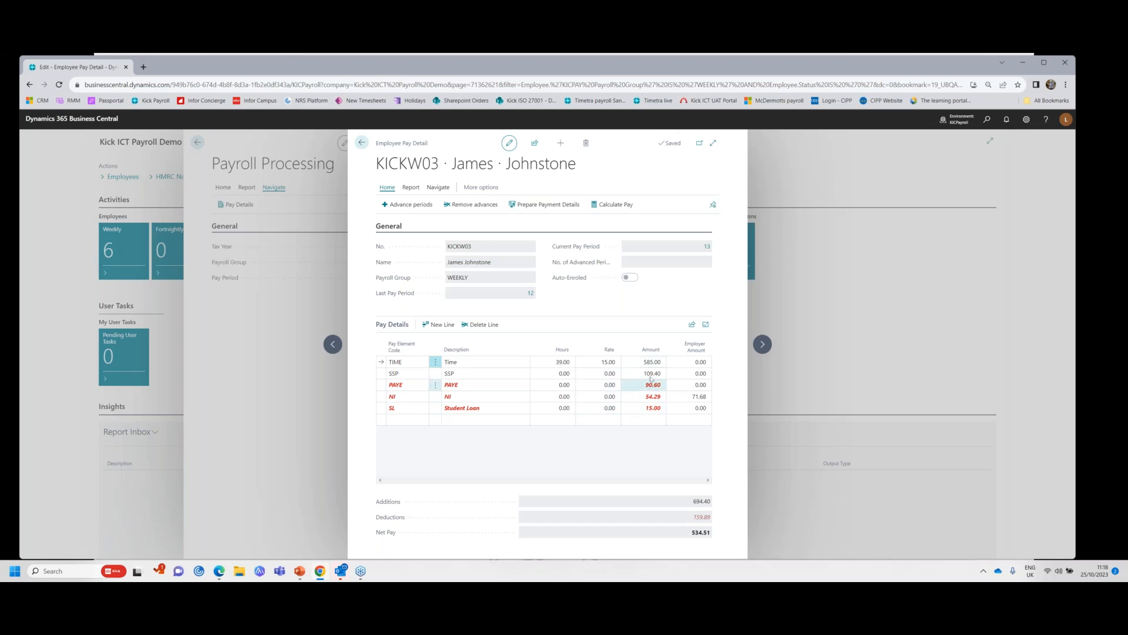
left_click(436, 188)
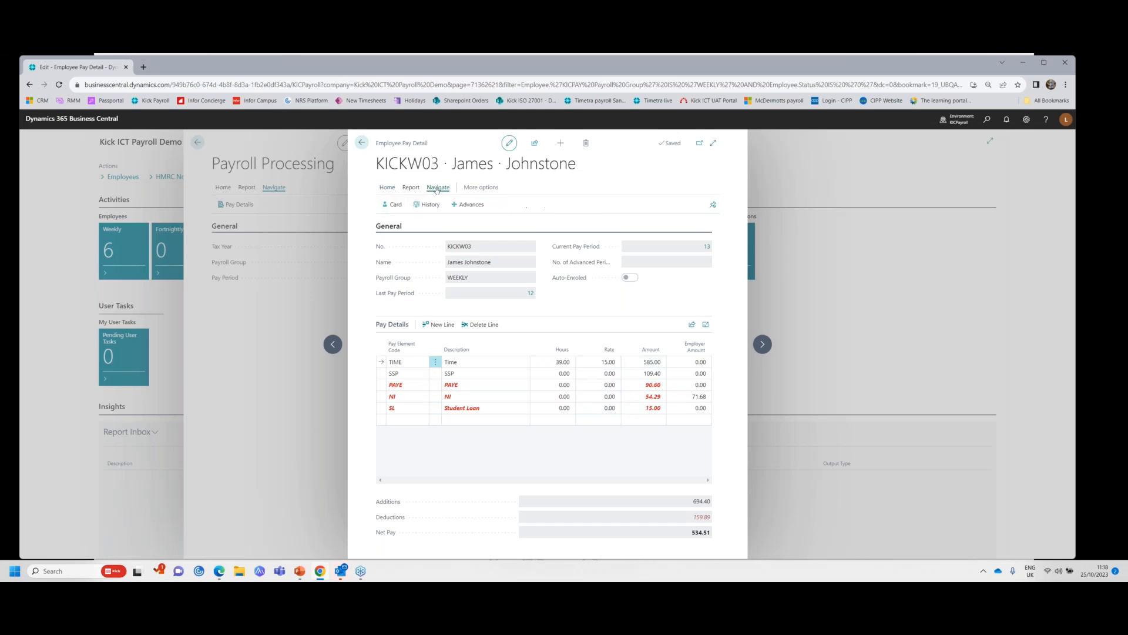
left_click(392, 205)
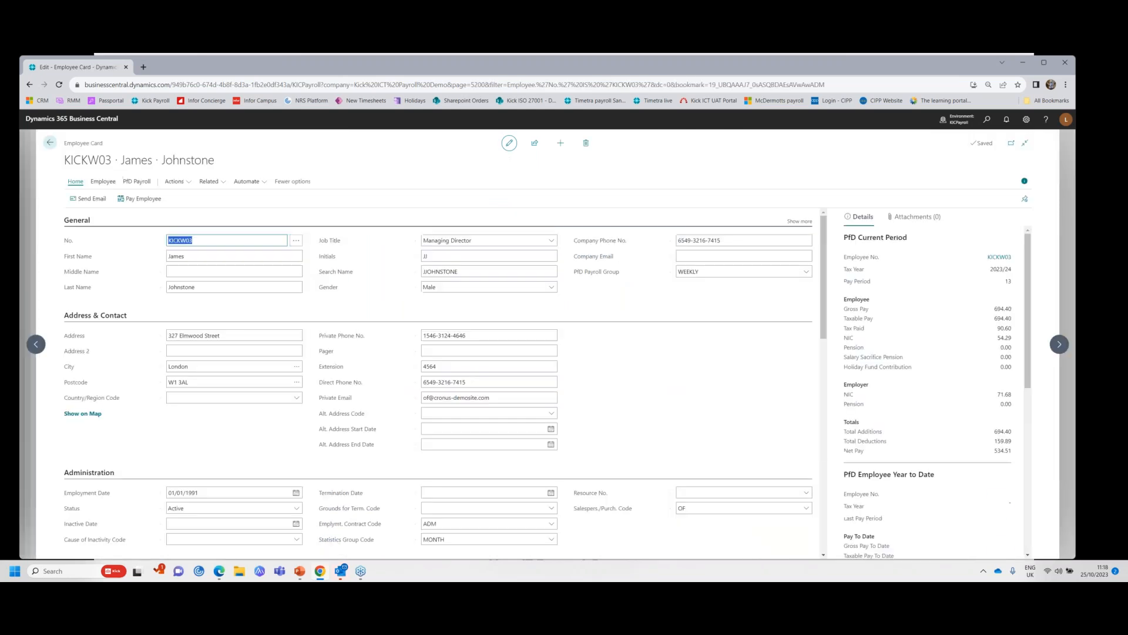
left_click(132, 181)
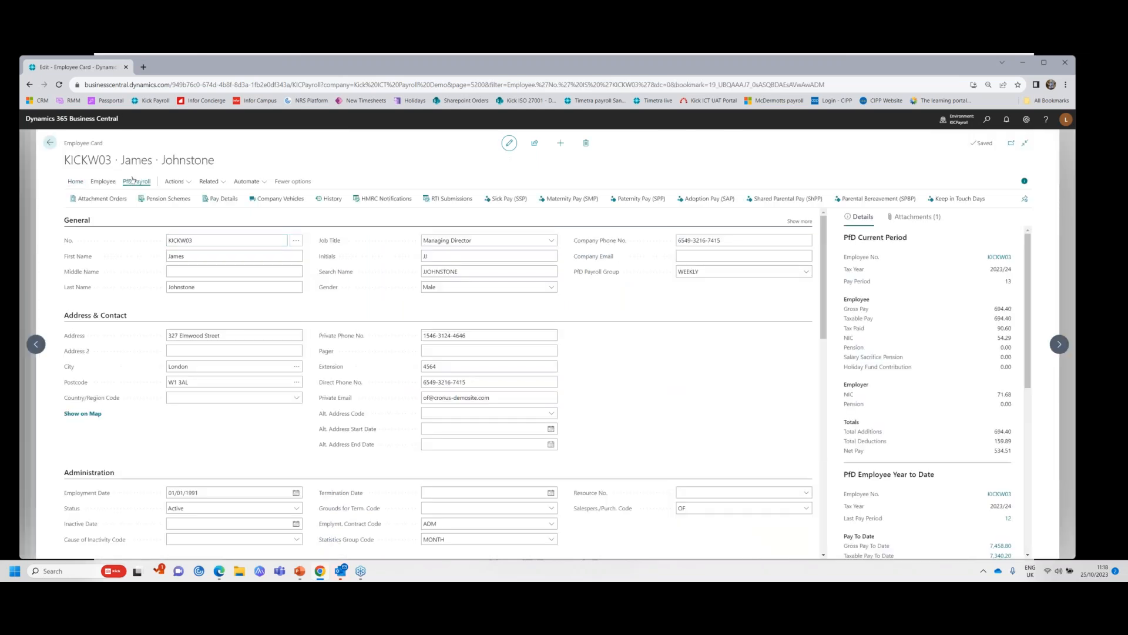
left_click(510, 198)
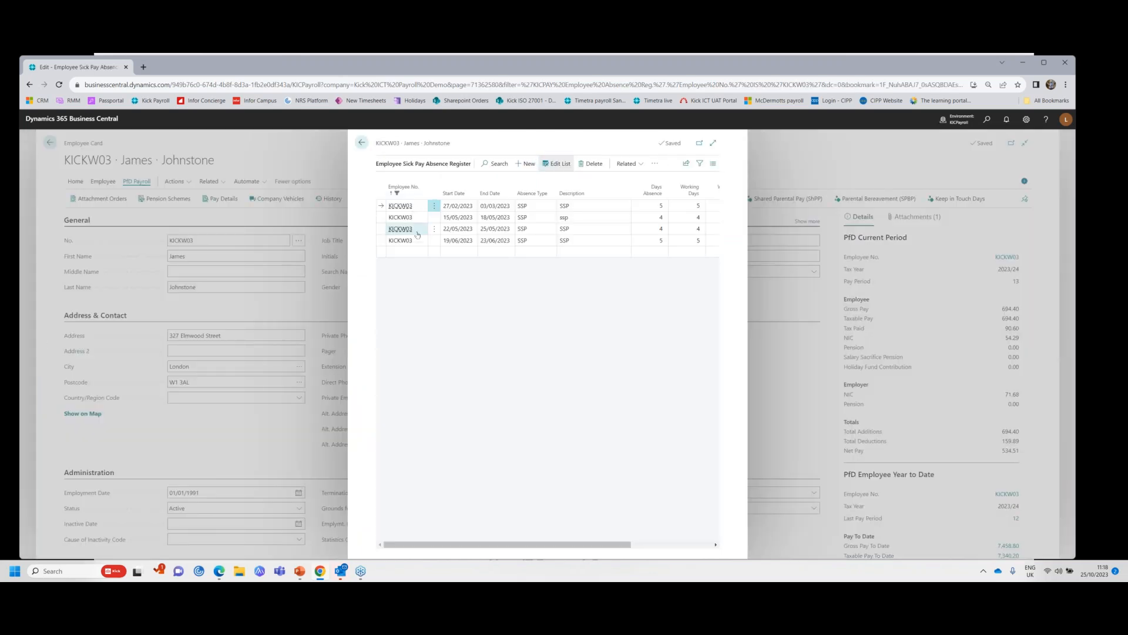
left_click(628, 163)
left_click(606, 180)
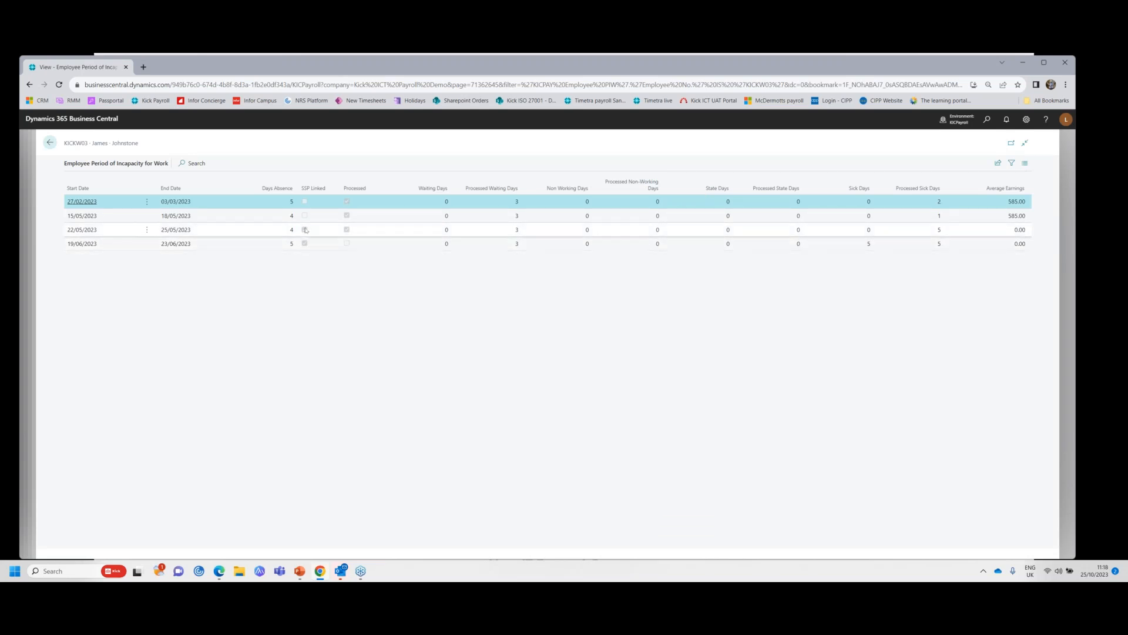
left_click(50, 143)
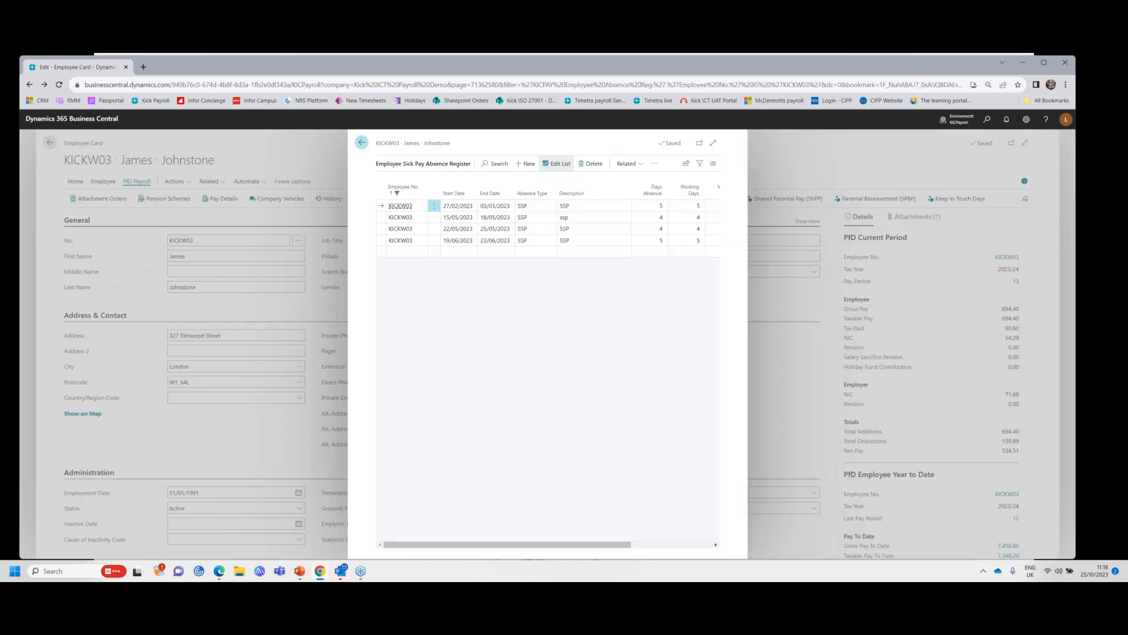
left_click(361, 143)
Check the student loan settings on the employee card against the attached STARTER DECLARATION image, and return to the pay detail.
scroll(821, 342, "down", 8)
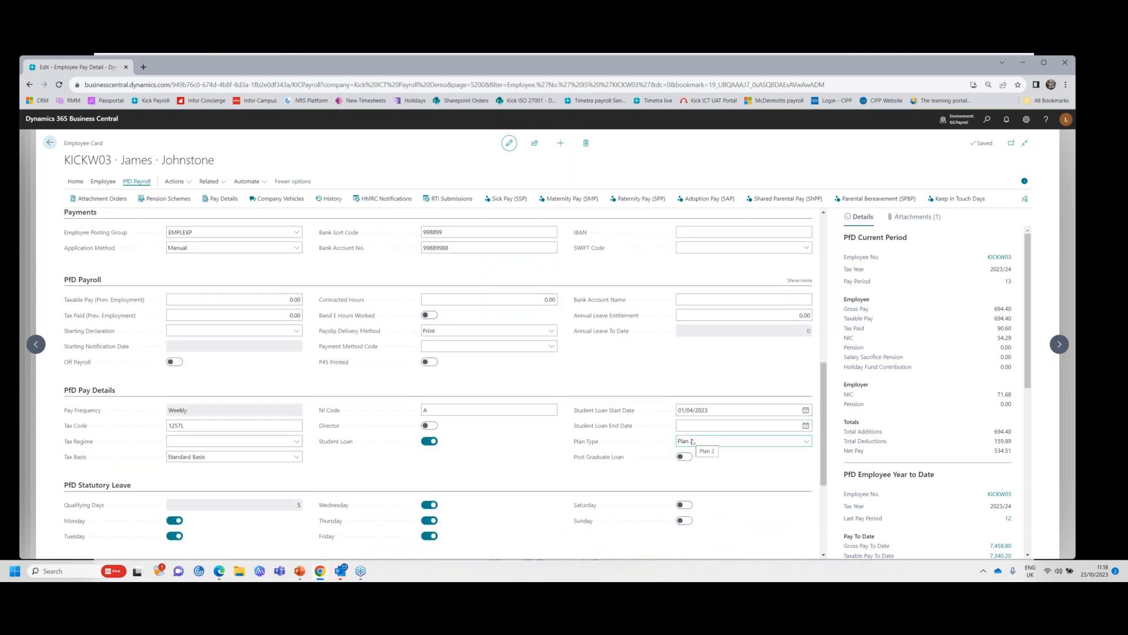
left_click(103, 182)
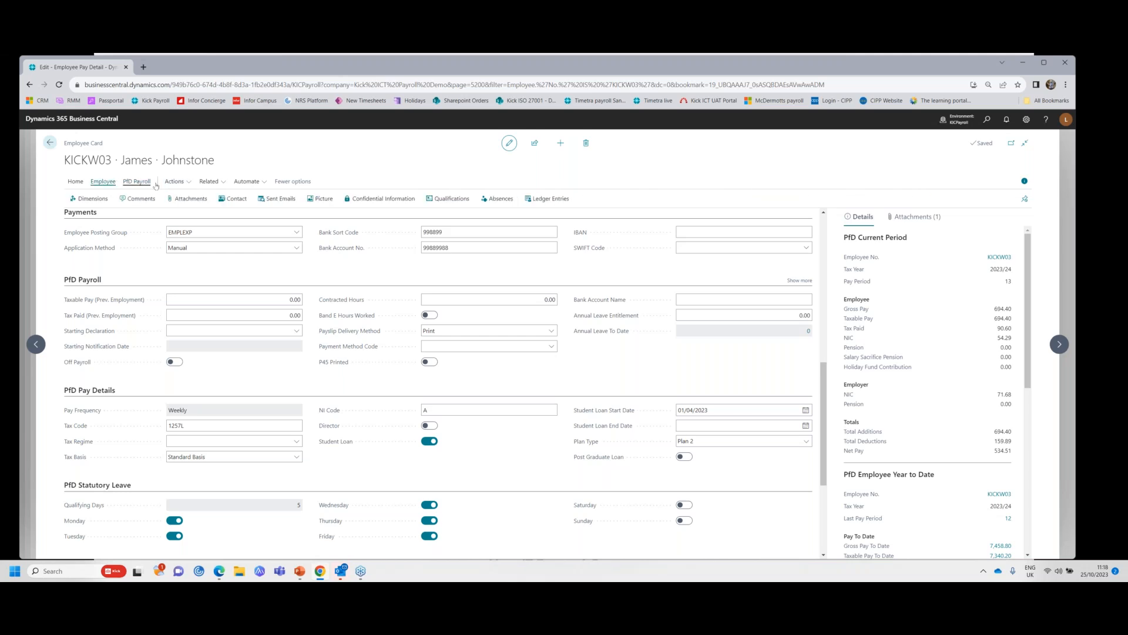
left_click(191, 200)
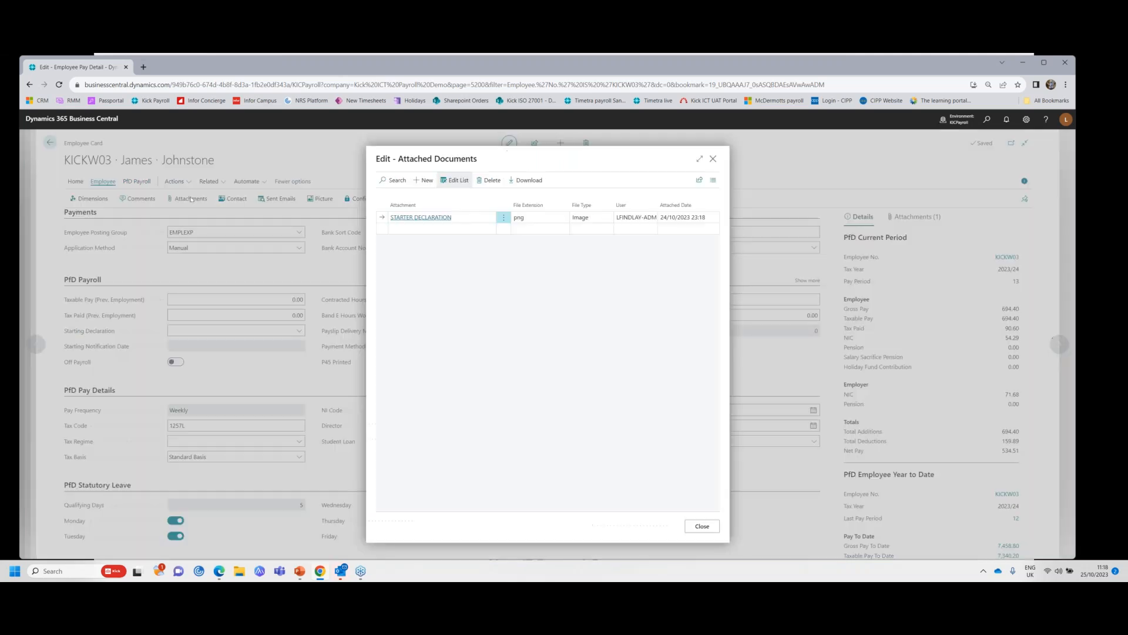
left_click(414, 218)
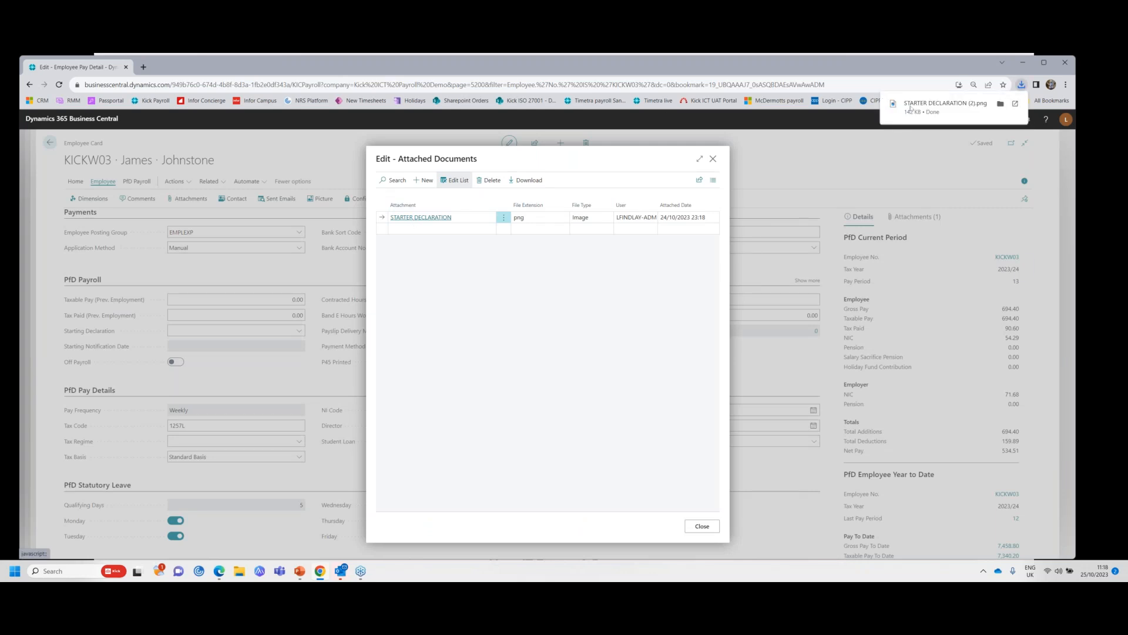
left_click(916, 107)
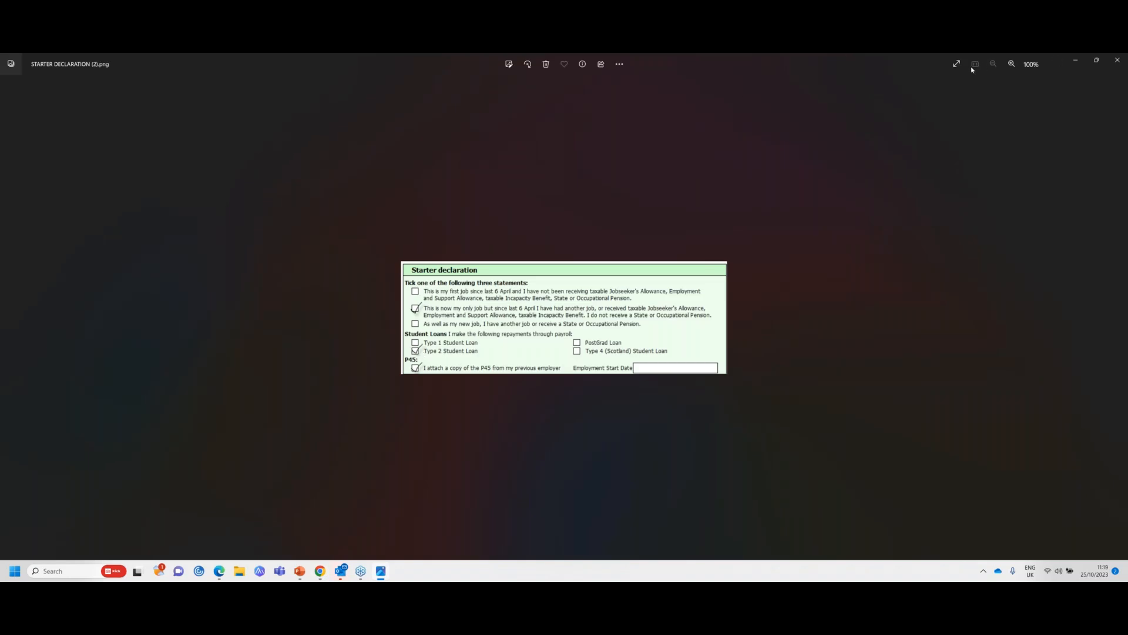
left_click(1116, 62)
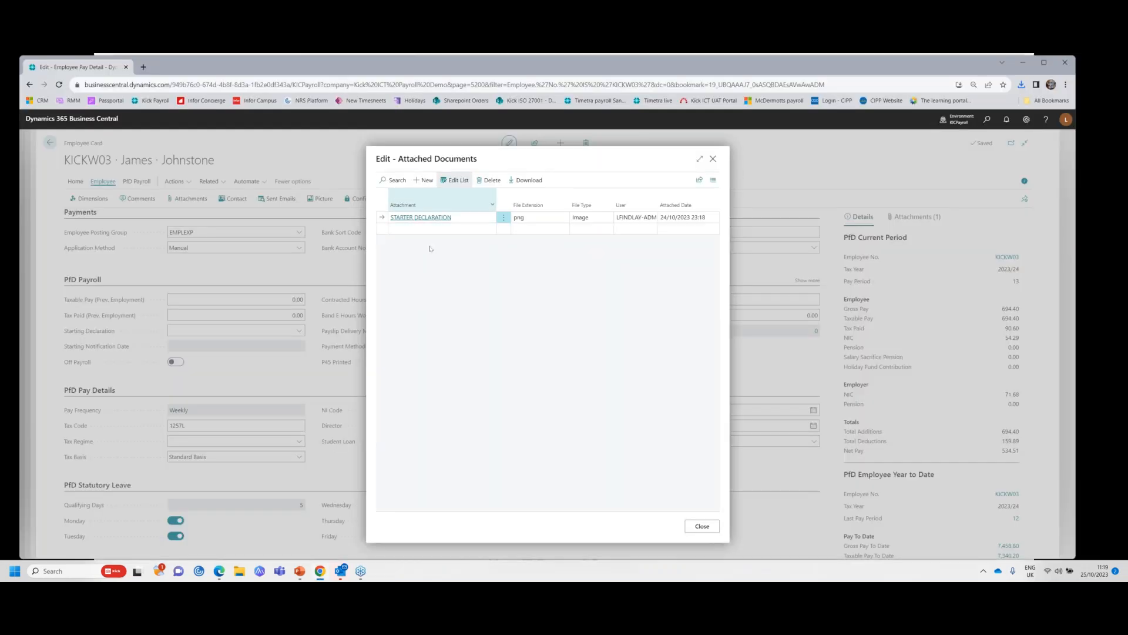
left_click(712, 161)
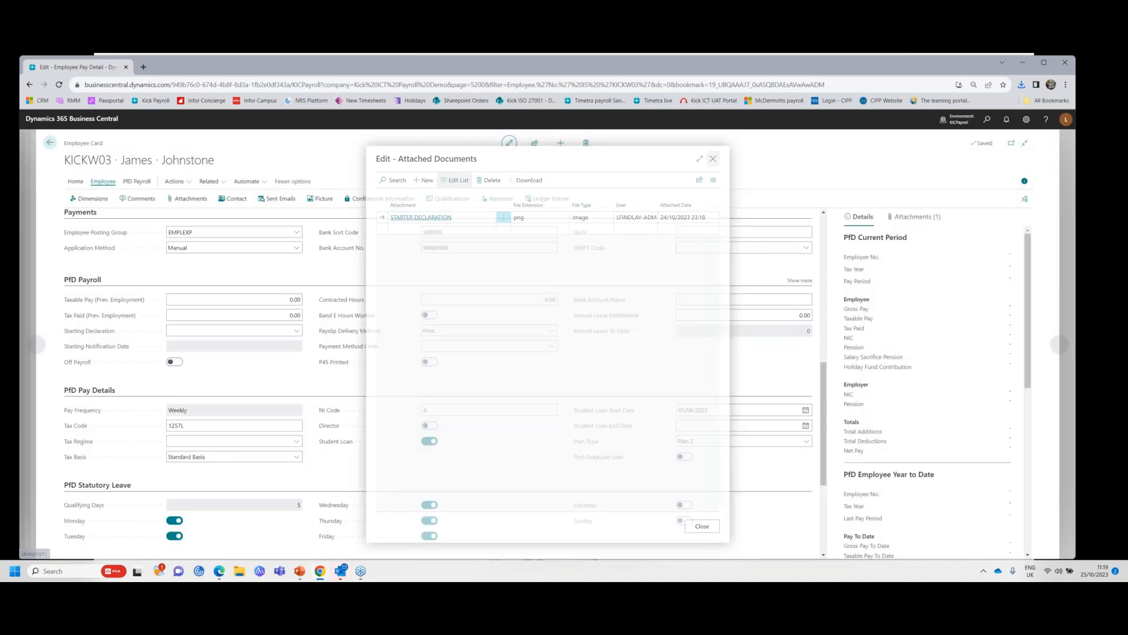
left_click(49, 144)
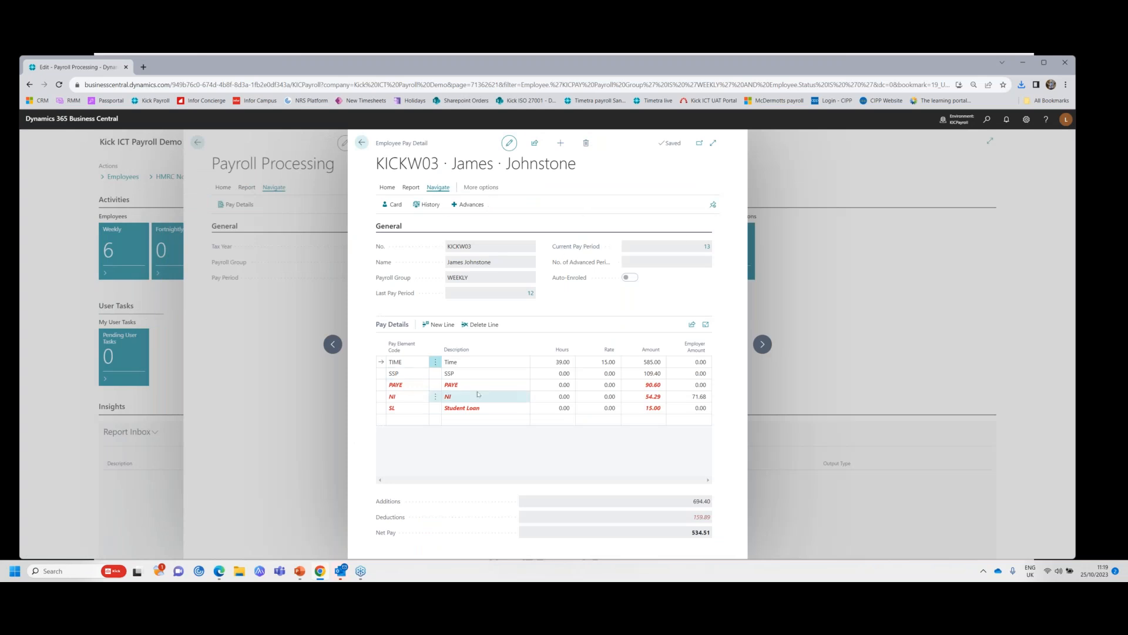
Review the pay details of the remaining weekly employees and return to the employee pay detail list.
left_click(763, 345)
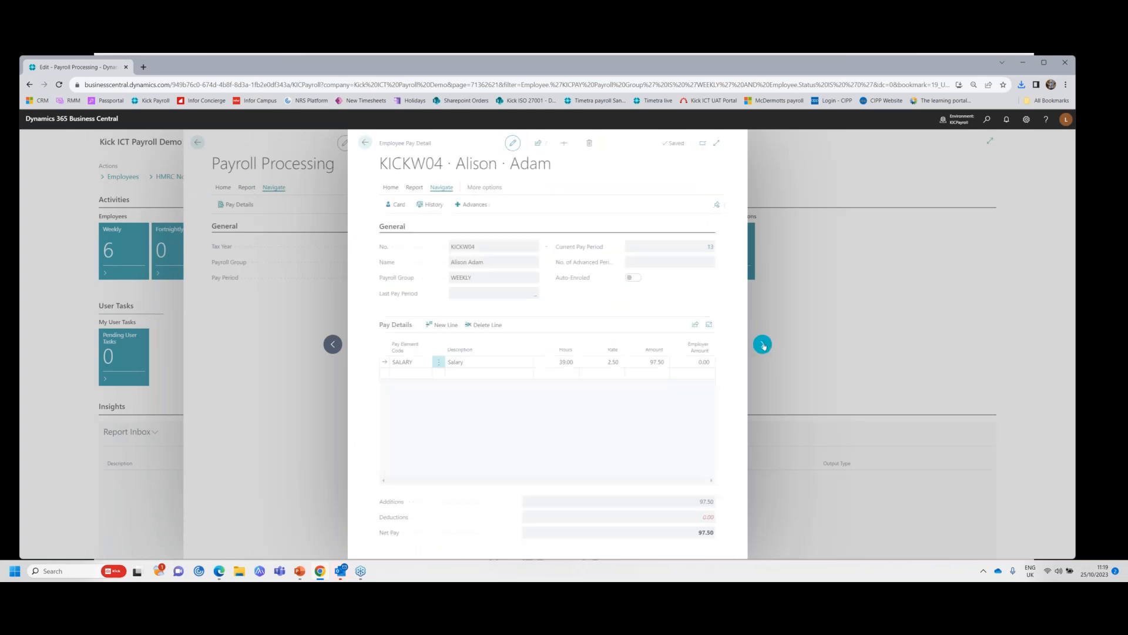
left_click(763, 345)
left_click(763, 345)
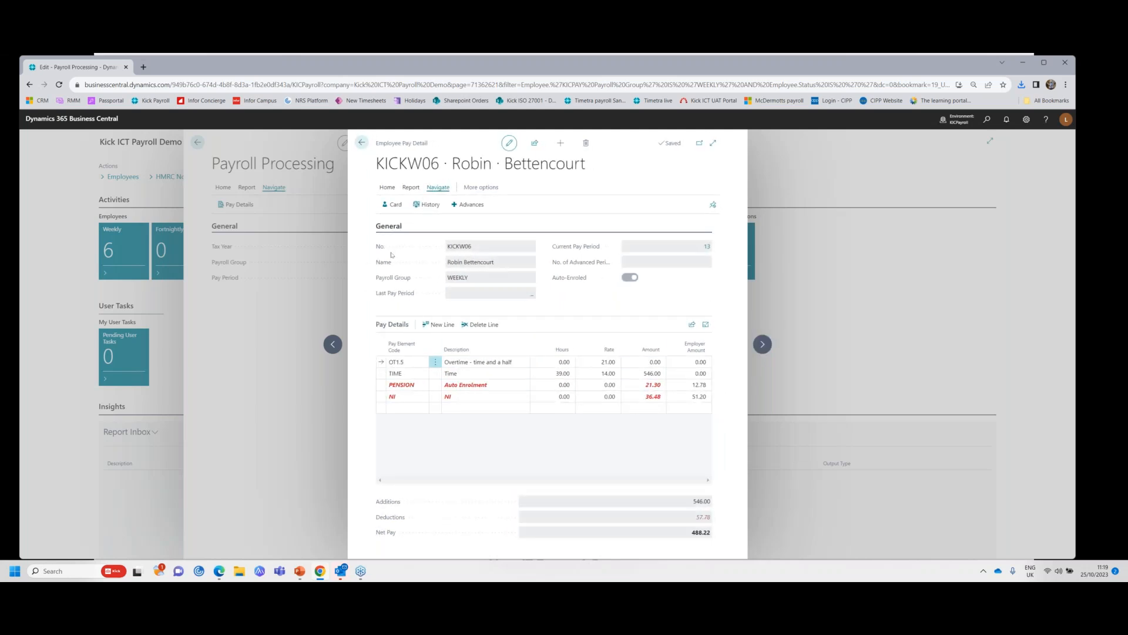
left_click(362, 145)
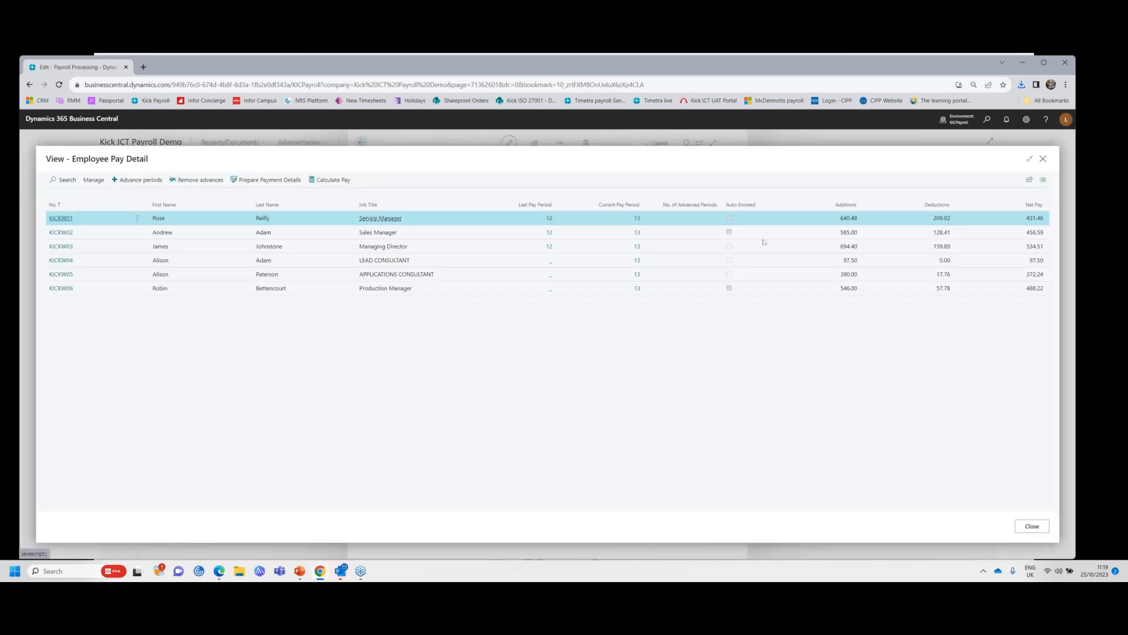
Calculate pay from the Employee Pay Detail list and close the list to return to Payroll Processing.
left_click(330, 179)
left_click(606, 377)
left_click_drag(707, 155, 689, 55)
left_click(680, 153)
left_click_drag(668, 65, 560, 101)
left_click(933, 196)
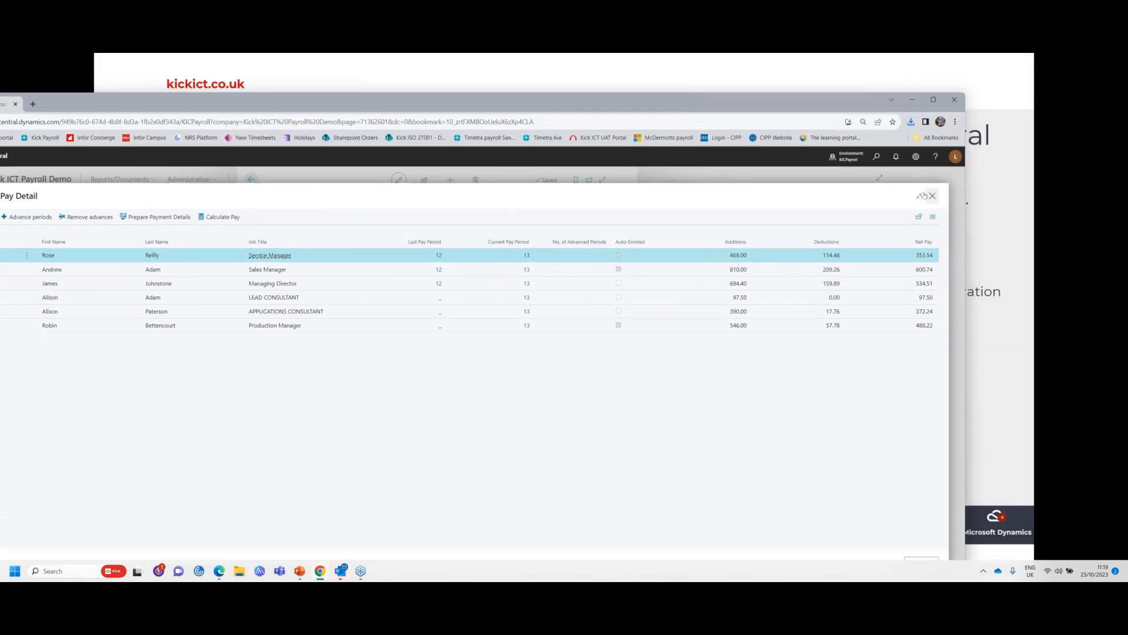
left_click_drag(598, 98, 775, 72)
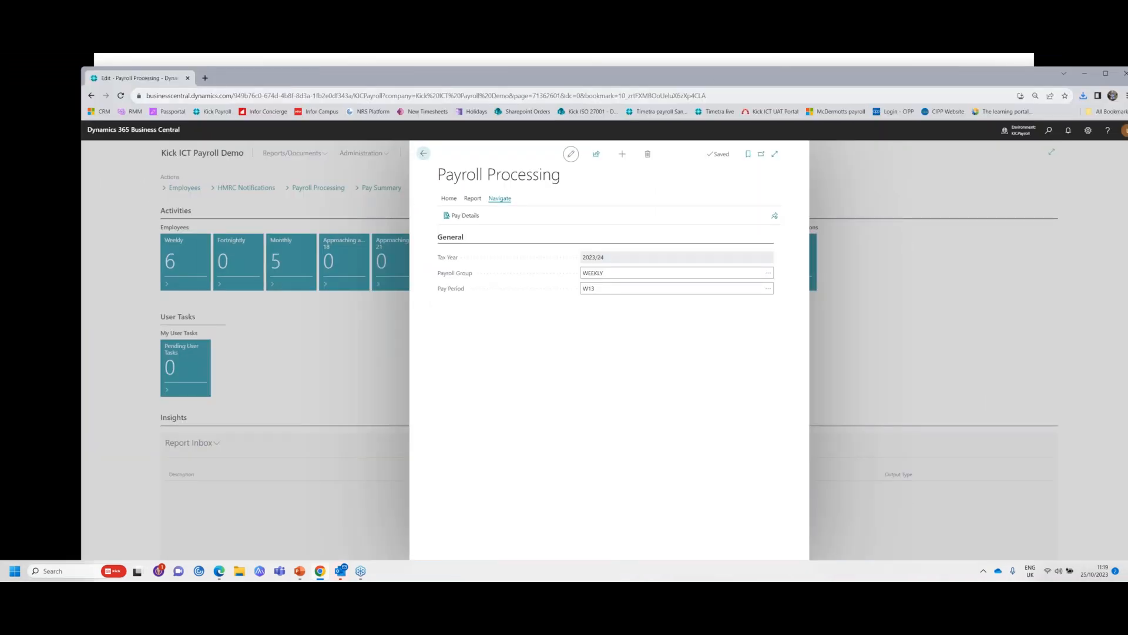
Try to add a comment to the payslip report for the WEEKLY group, period W13, and close the report request without output.
left_click(472, 198)
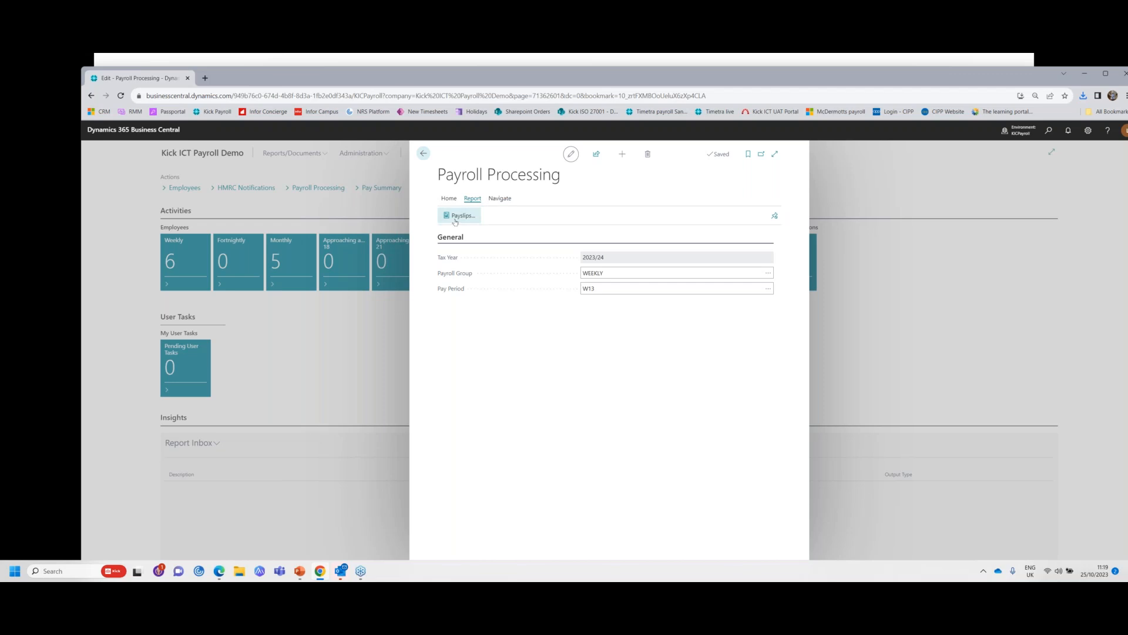
left_click(455, 221)
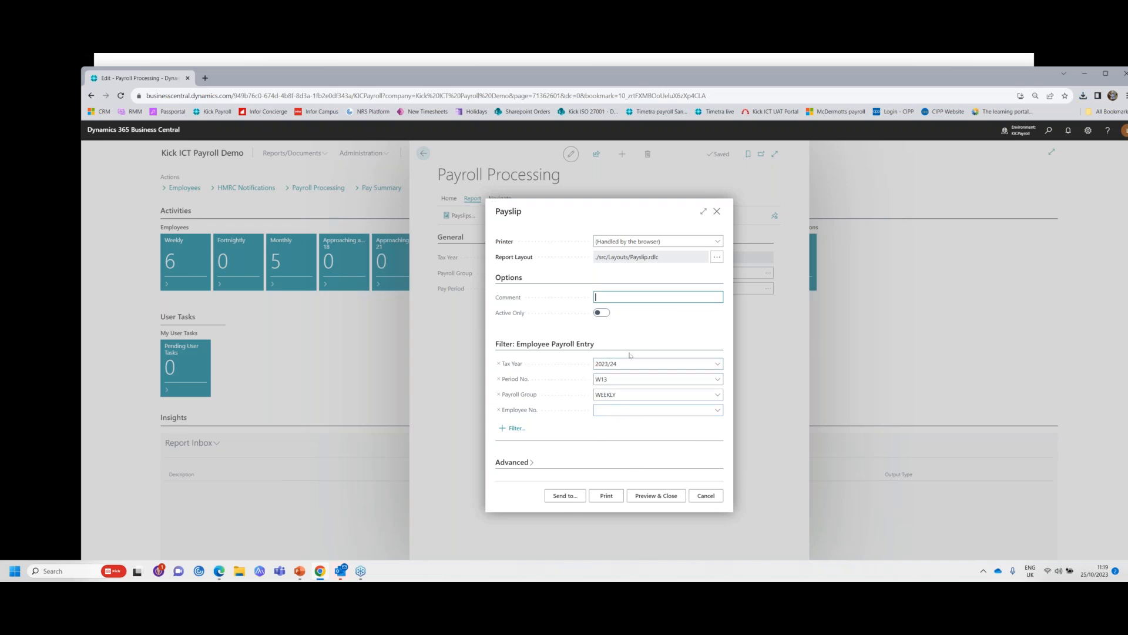
left_click(605, 296)
type("merry")
type("me")
type("m")
left_click(543, 369)
double_click(622, 297)
type("mm")
left_click(641, 315)
left_click(717, 211)
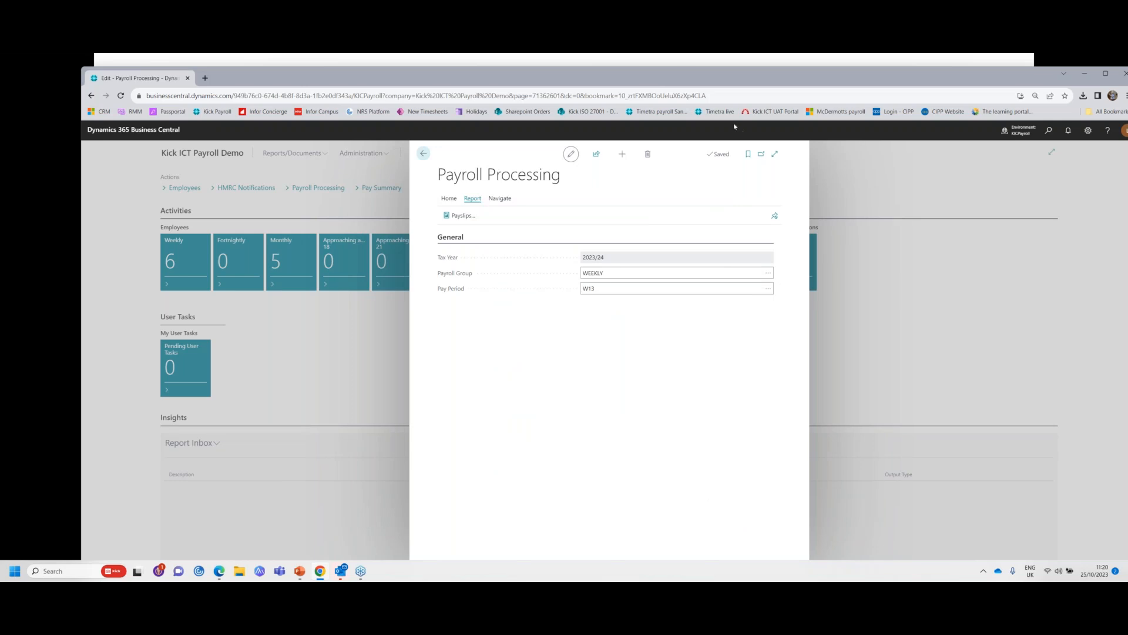
Maximise the browser window, reopen Payroll Processing and set the payroll group to WEEKLY.
left_click_drag(677, 64, 677, 58)
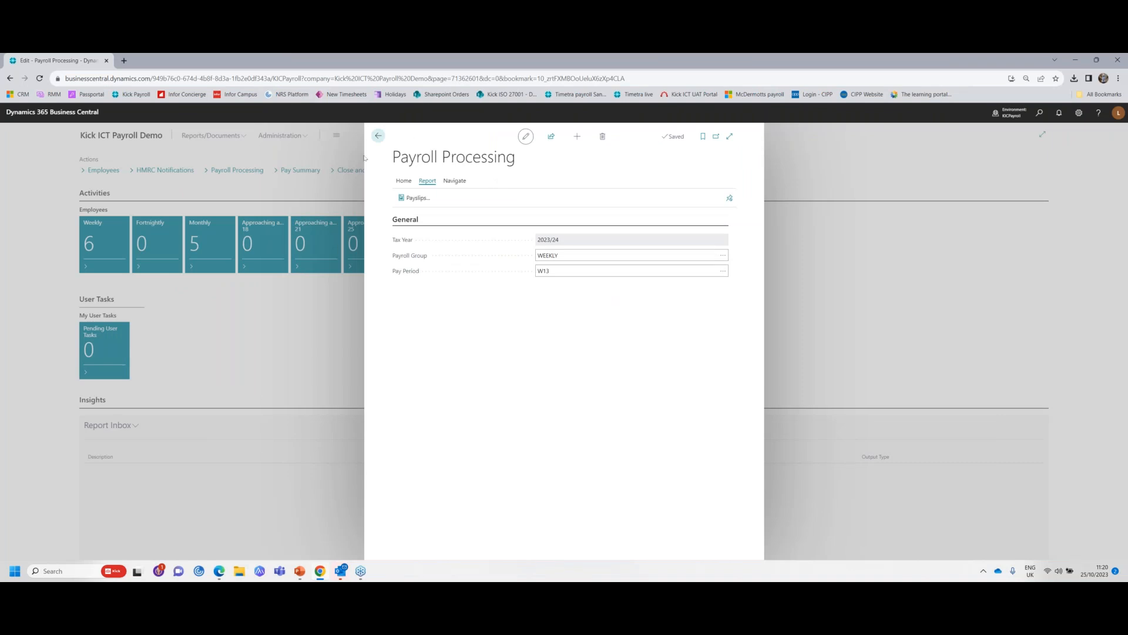
left_click(378, 135)
left_click(230, 171)
left_click(594, 258)
type("weekly")
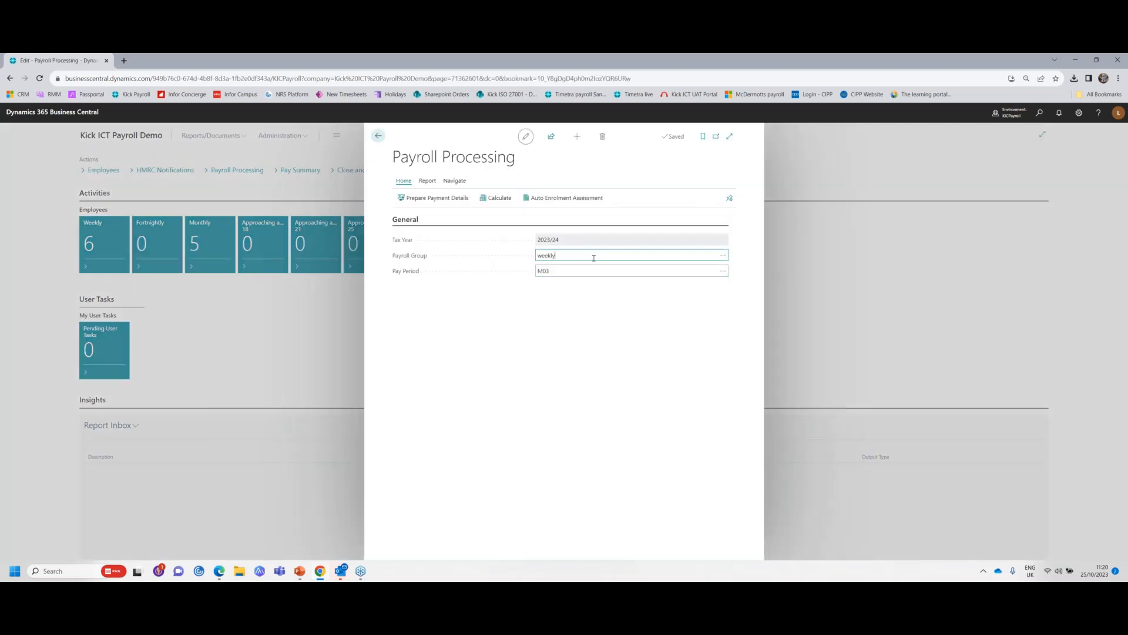
key("Tab")
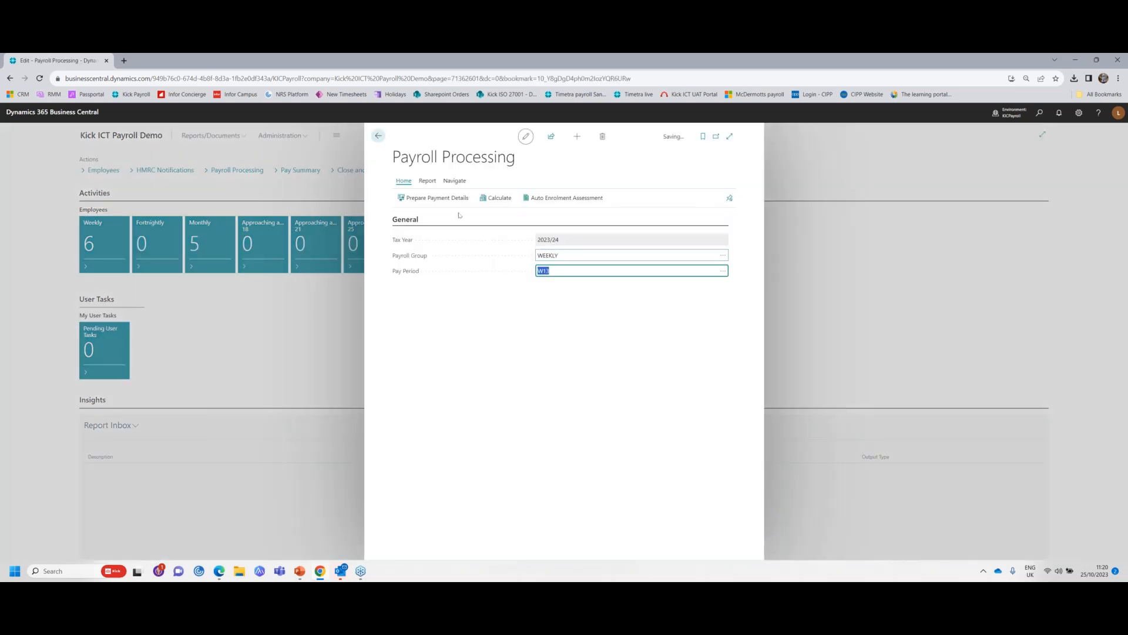
Preview the payslips for the WEEKLY group, period W13, with the comment "merry christmas everyone".
left_click(427, 180)
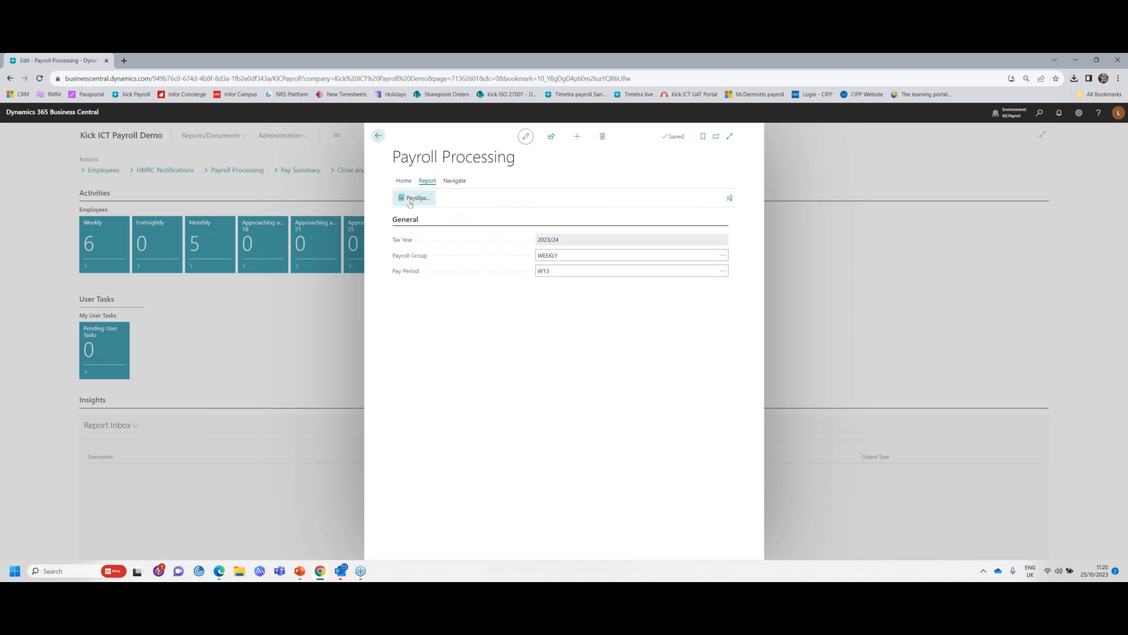
left_click(415, 198)
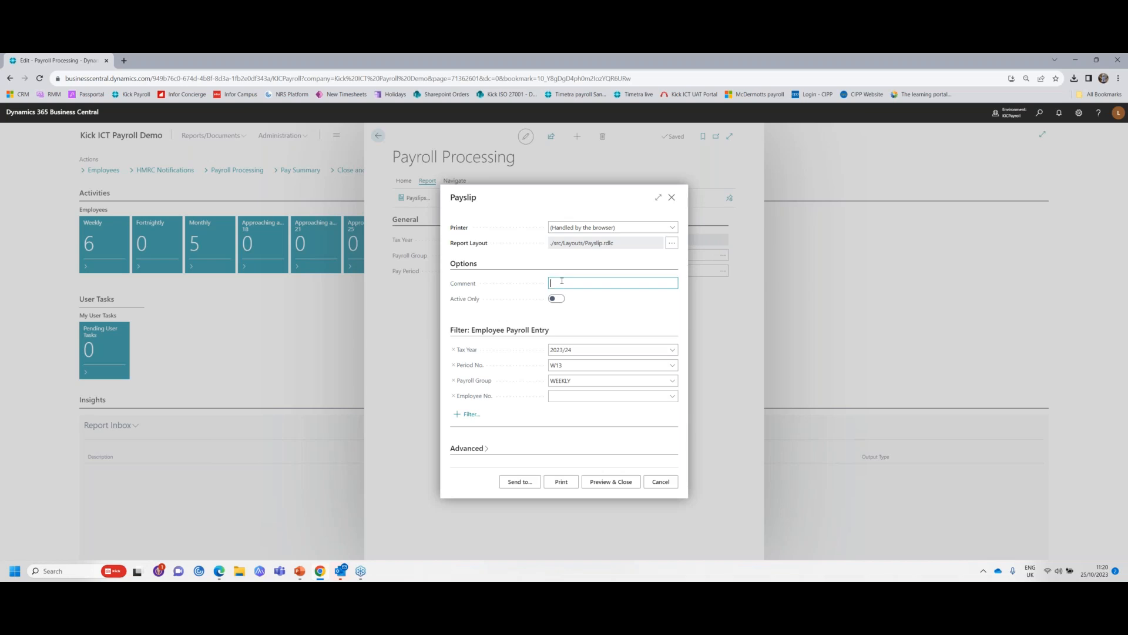
type("merry christmas everyone")
left_click(611, 481)
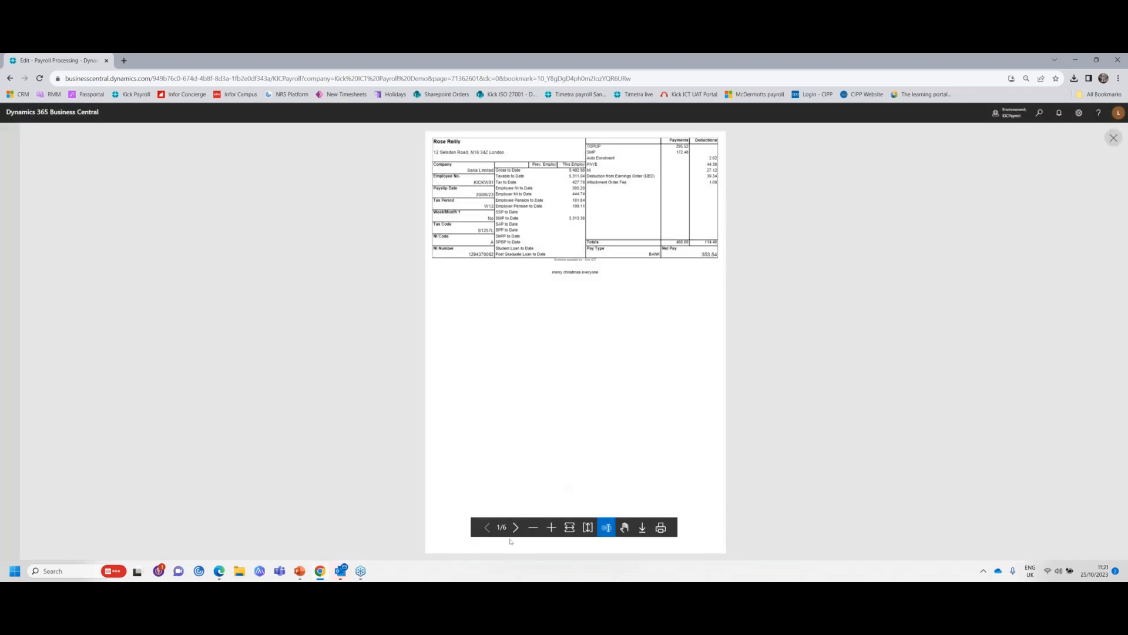
Enlarge the payslip preview, examine the first payslip with its comment and page through to the fourth payslip.
left_click(550, 527)
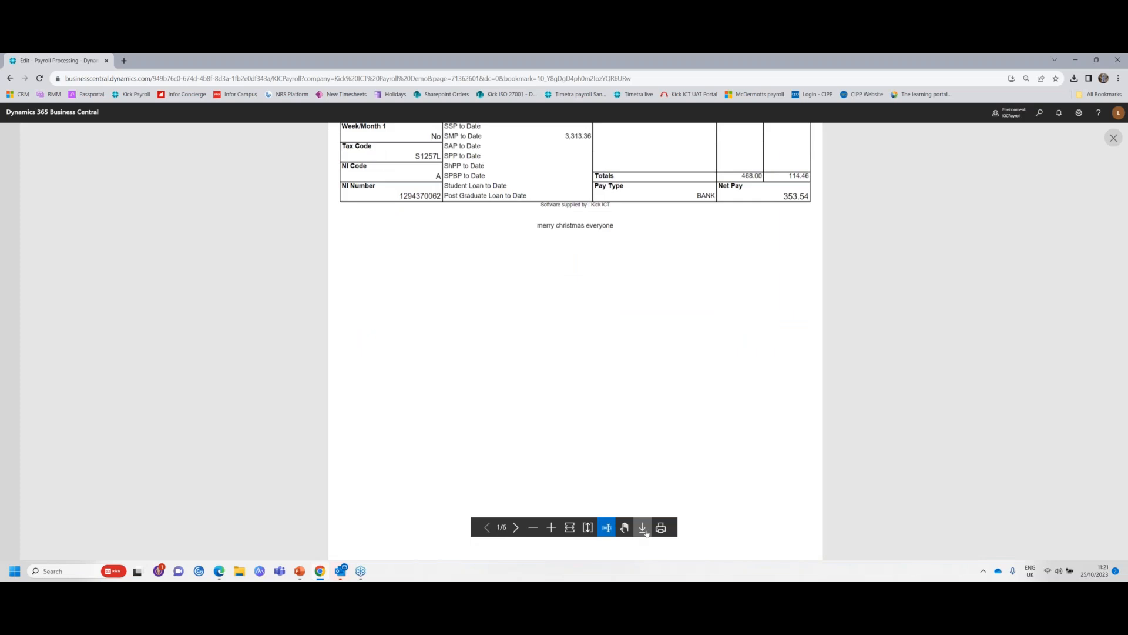
left_click(624, 527)
scroll(593, 324, "up", 3)
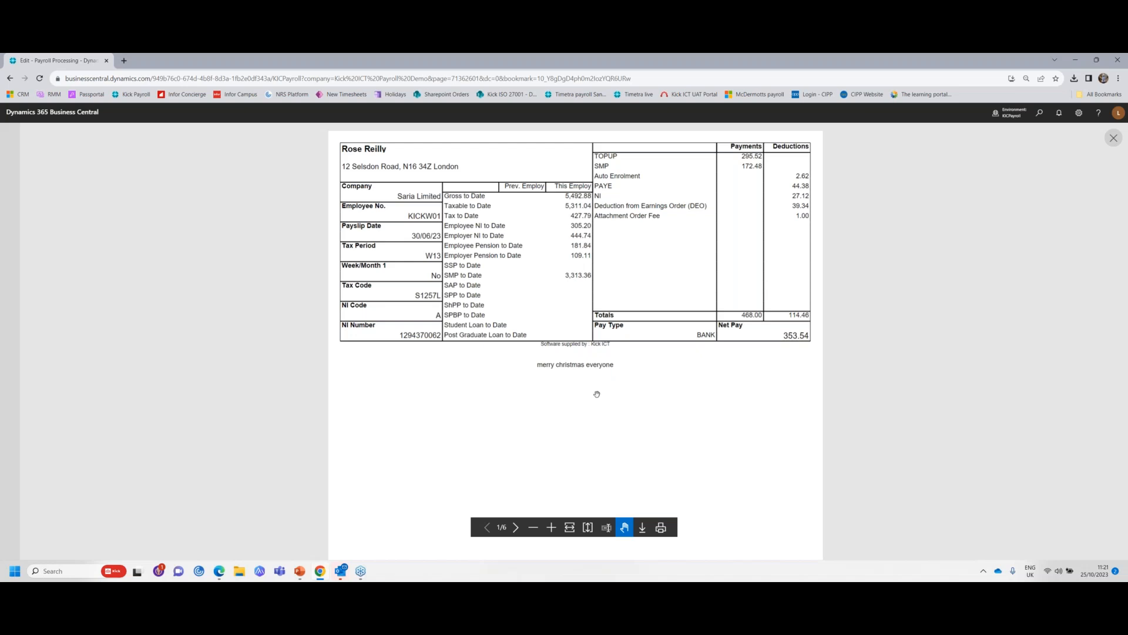
left_click(515, 528)
left_click(515, 527)
left_click(515, 527)
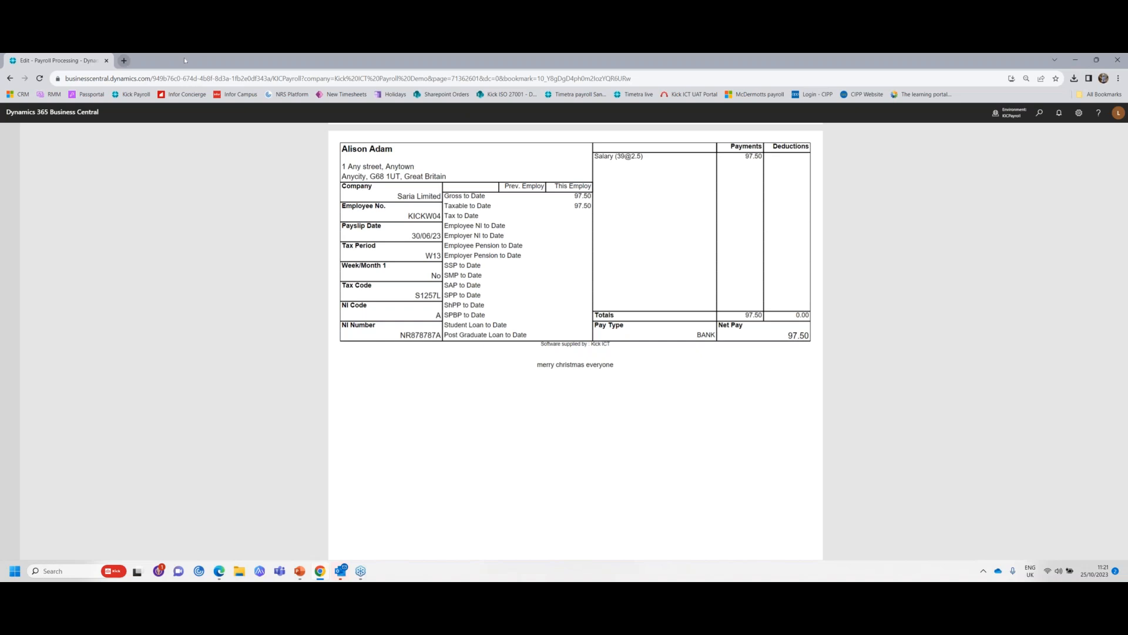
Restore the browser window from its maximised size, bring it back in front of the presentation and reposition it.
left_click_drag(200, 66, 1, 85)
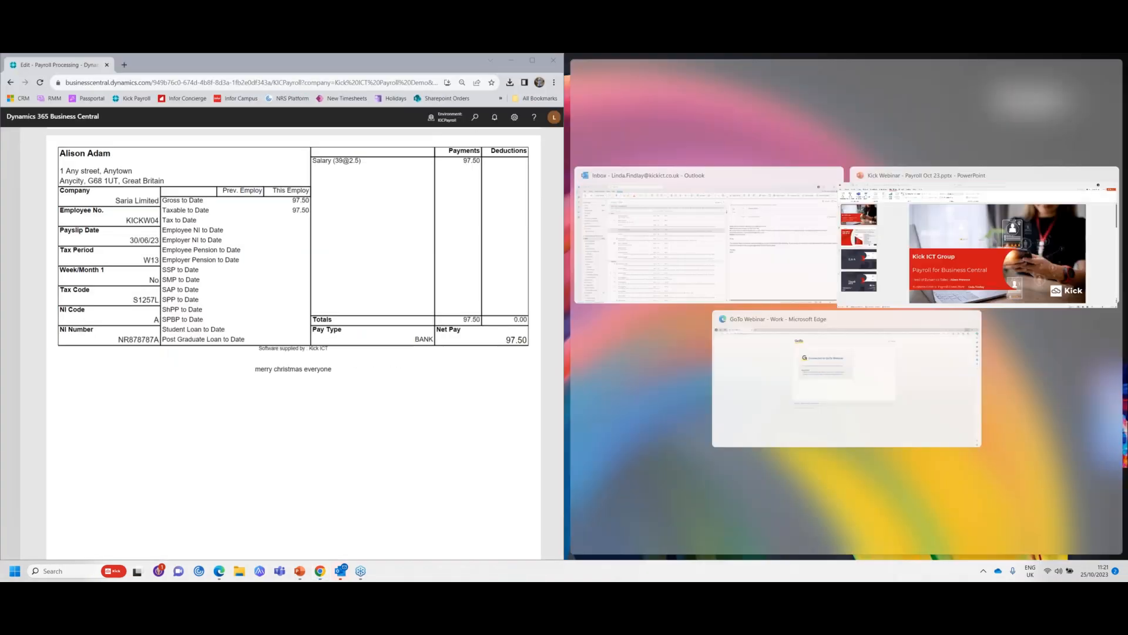
left_click(532, 61)
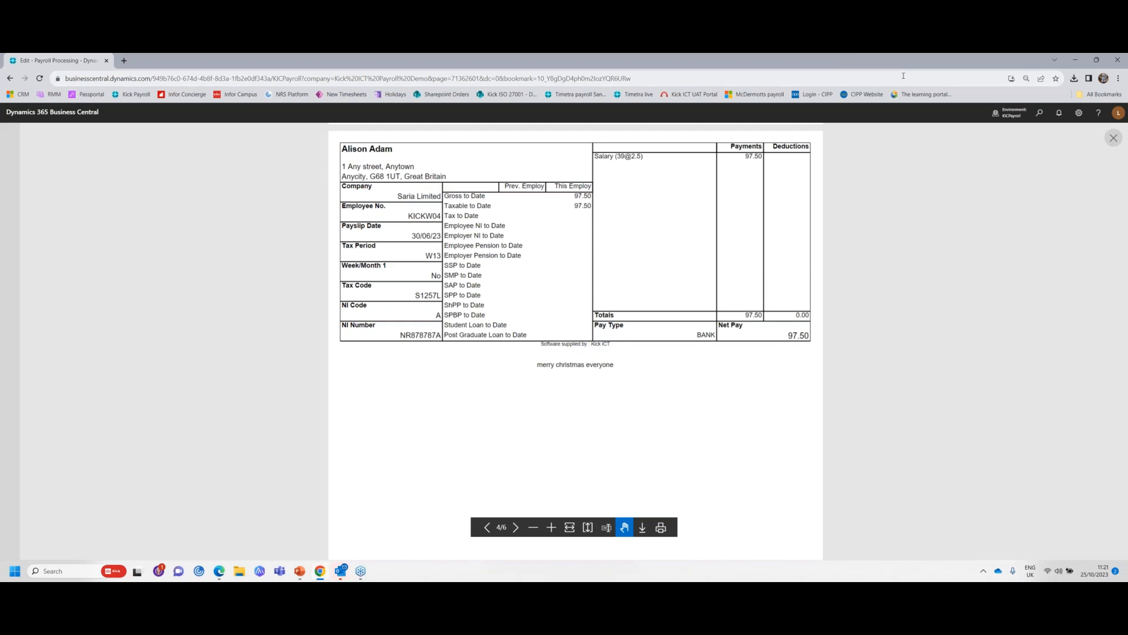
double_click(866, 68)
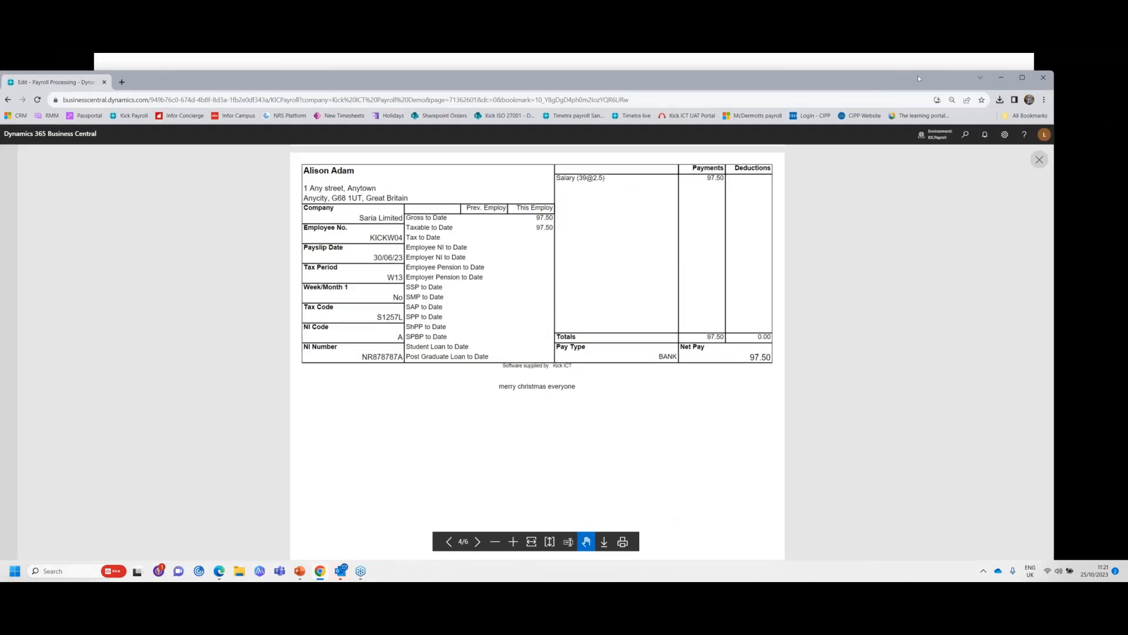
left_click(907, 66)
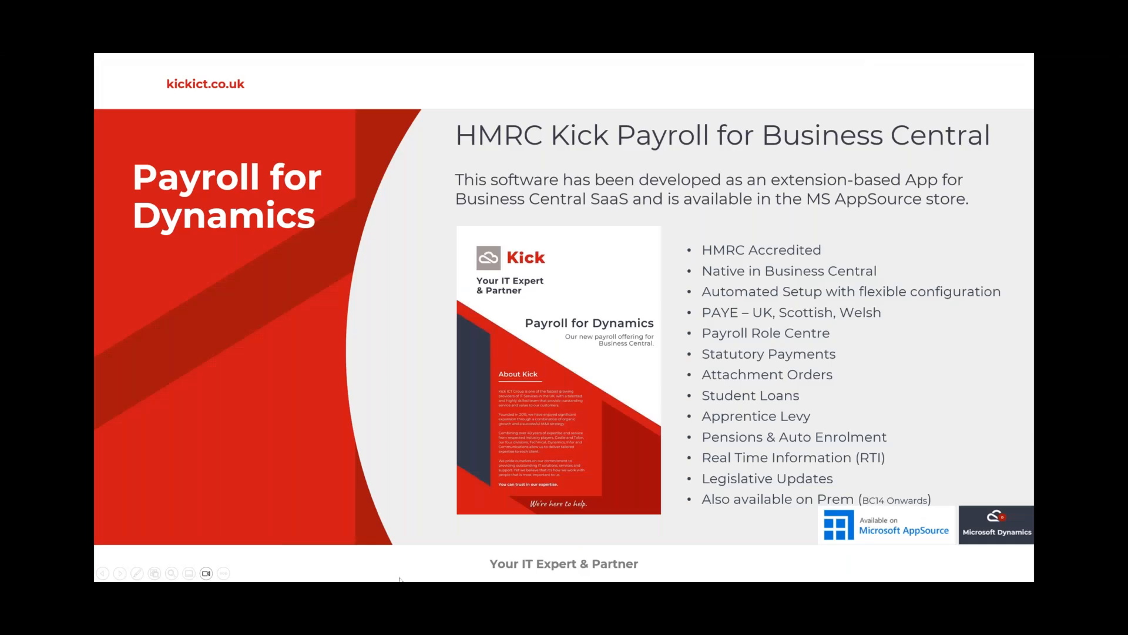
key("super")
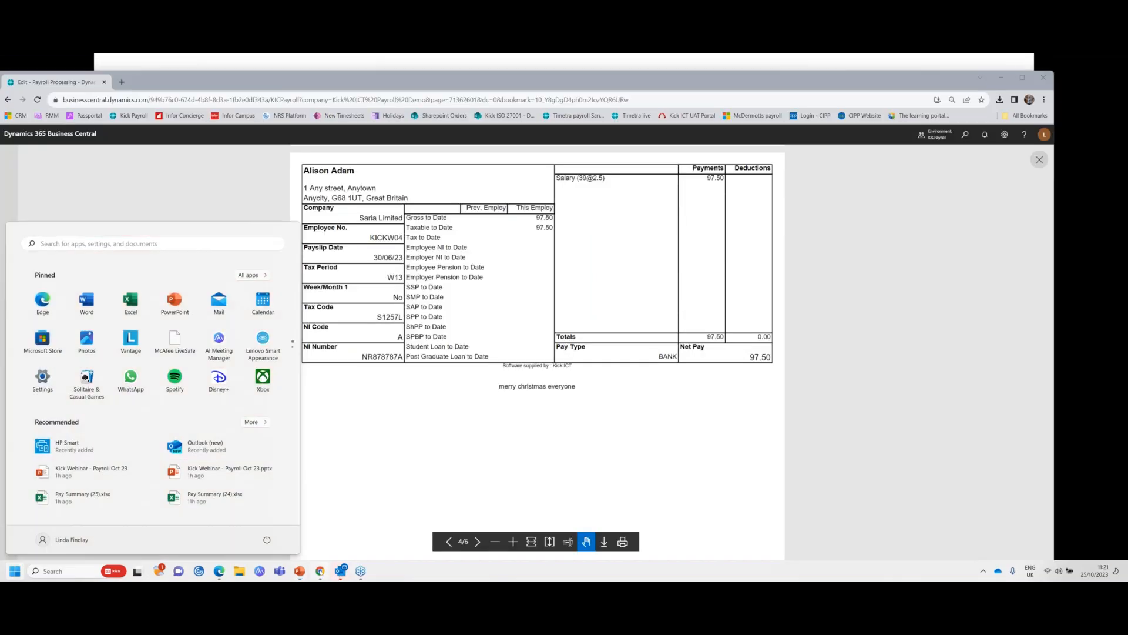
left_click(319, 570)
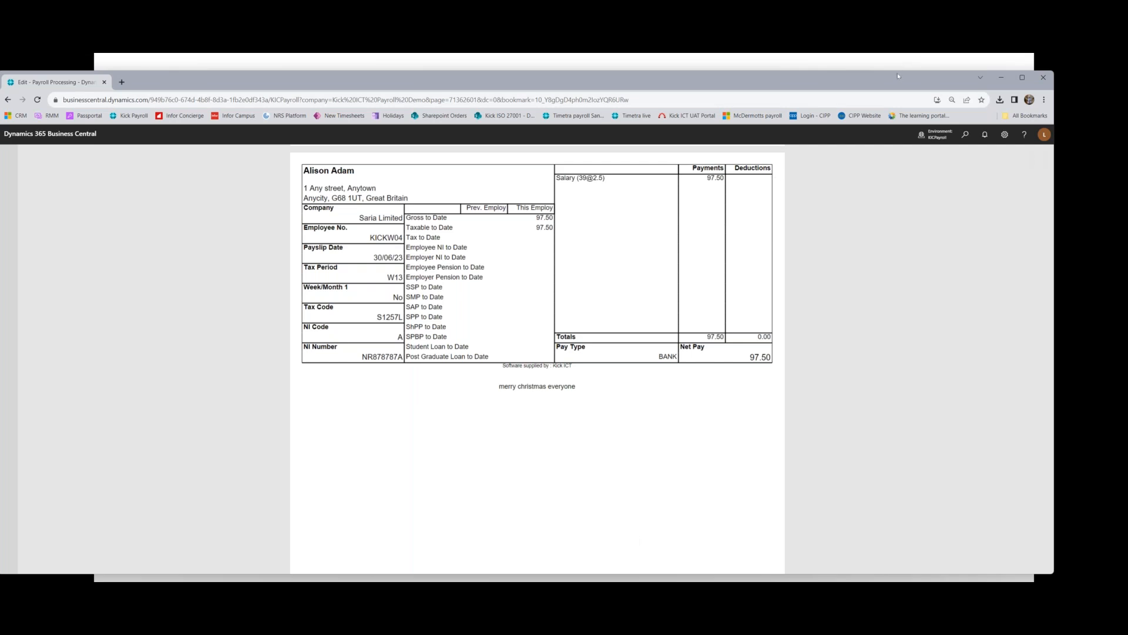
left_click_drag(870, 76, 823, 80)
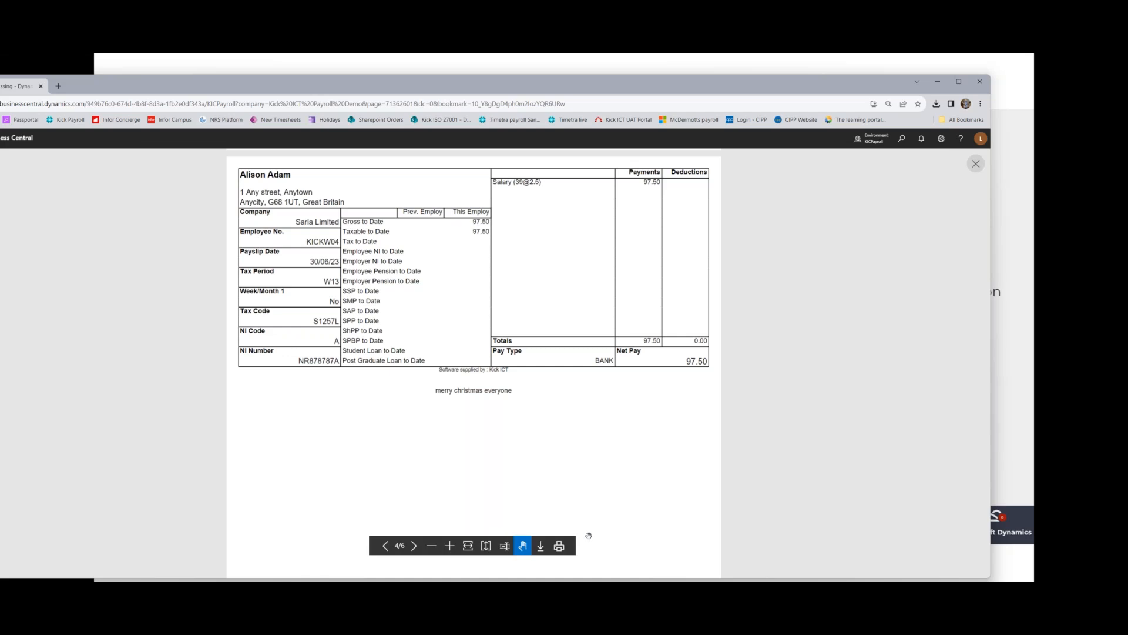
Close the payslip preview and Payroll Processing to return to the role centre, with the browser window fully in view.
left_click(976, 167)
left_click(938, 82)
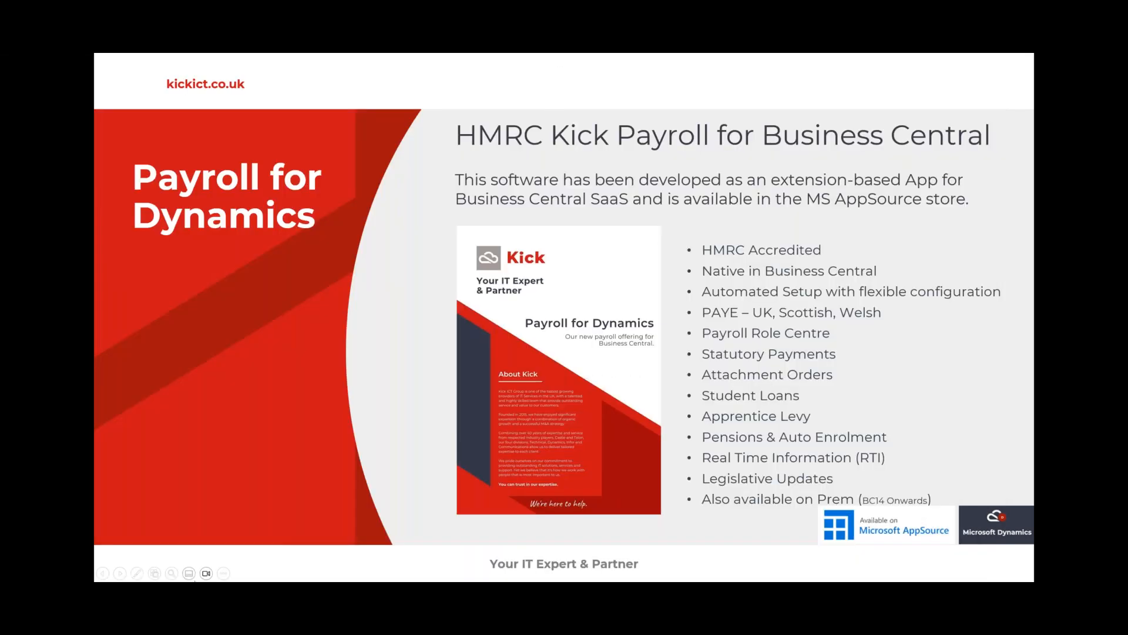
key("super")
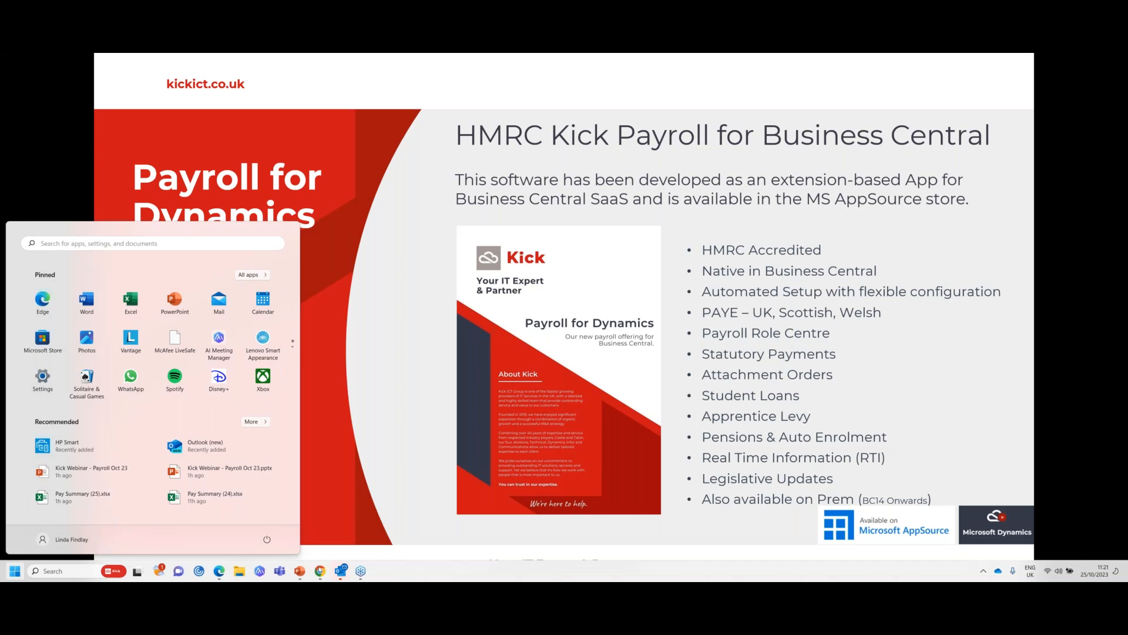
left_click(319, 571)
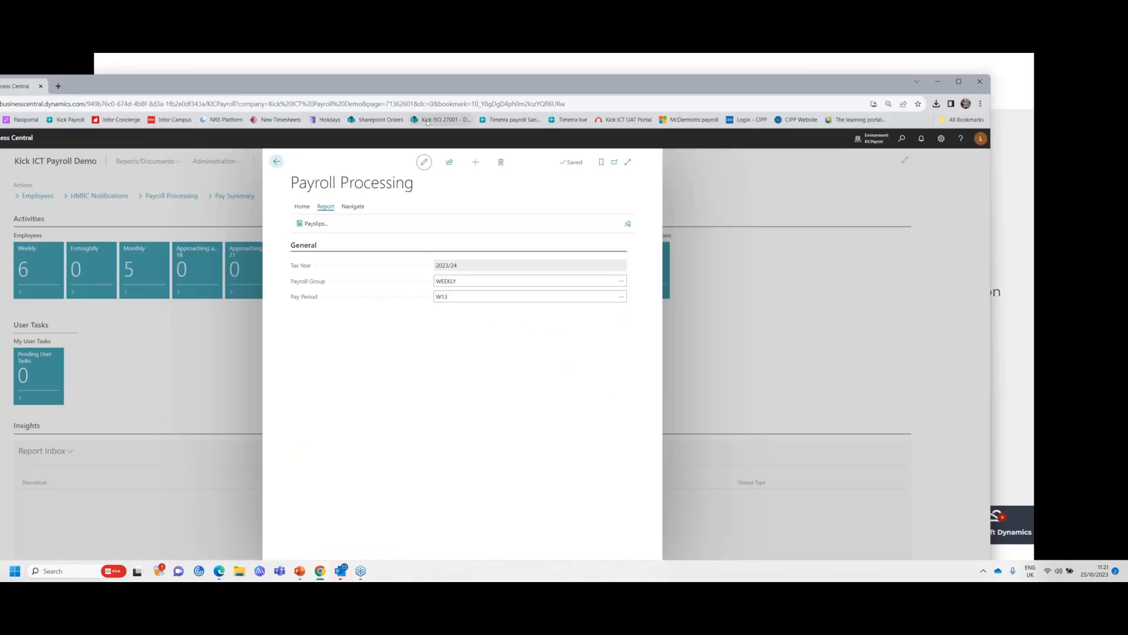
left_click_drag(420, 77, 506, 71)
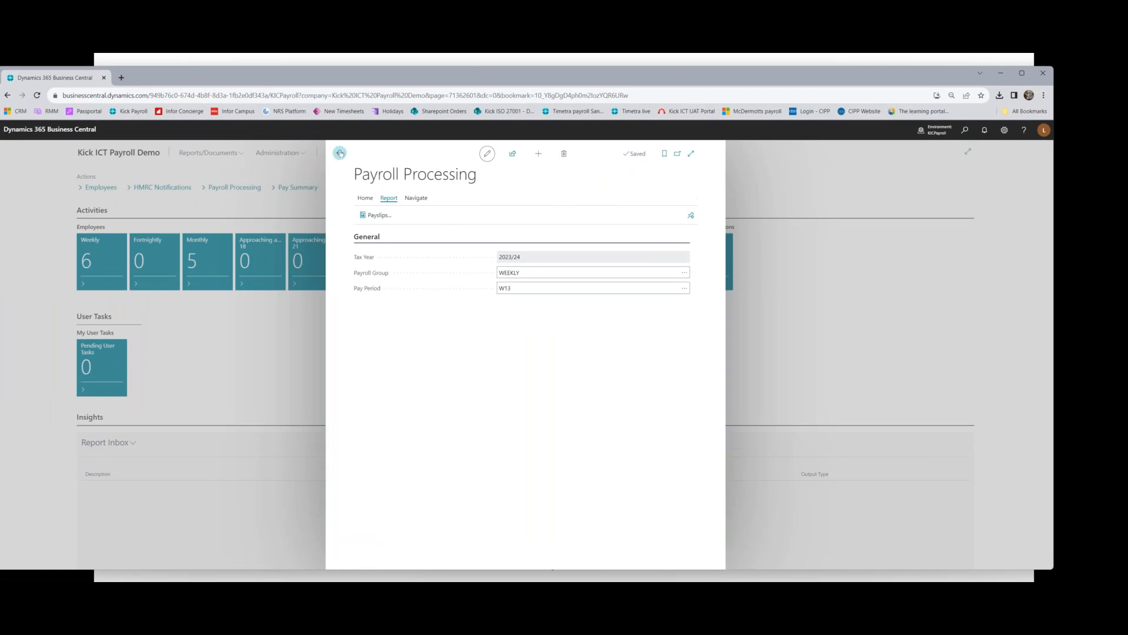
left_click(339, 154)
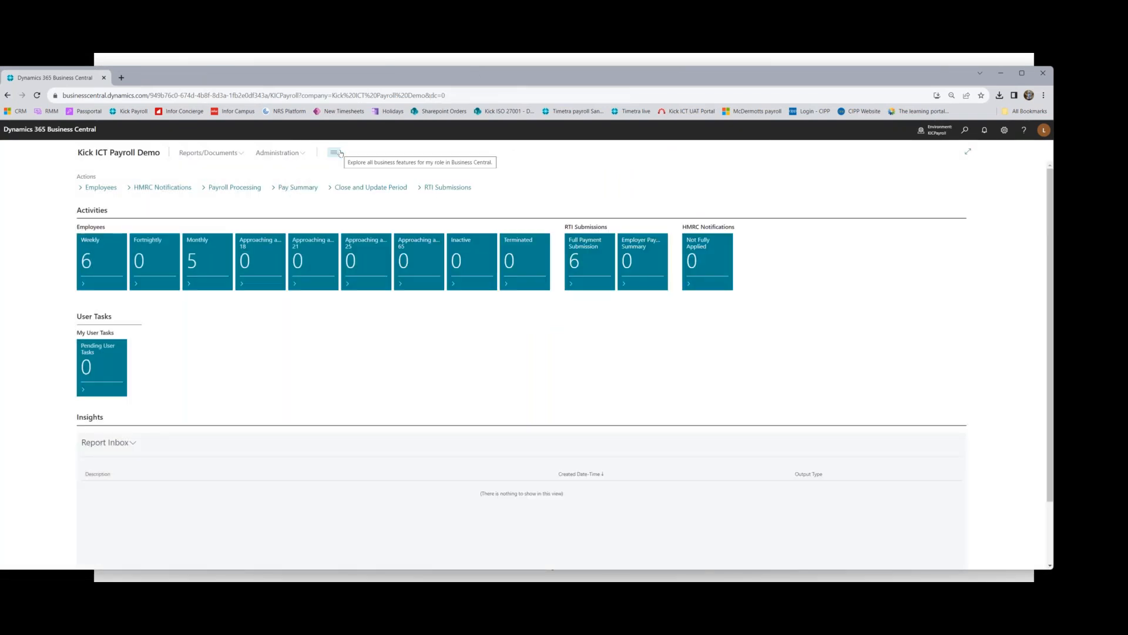
left_click_drag(304, 73, 326, 76)
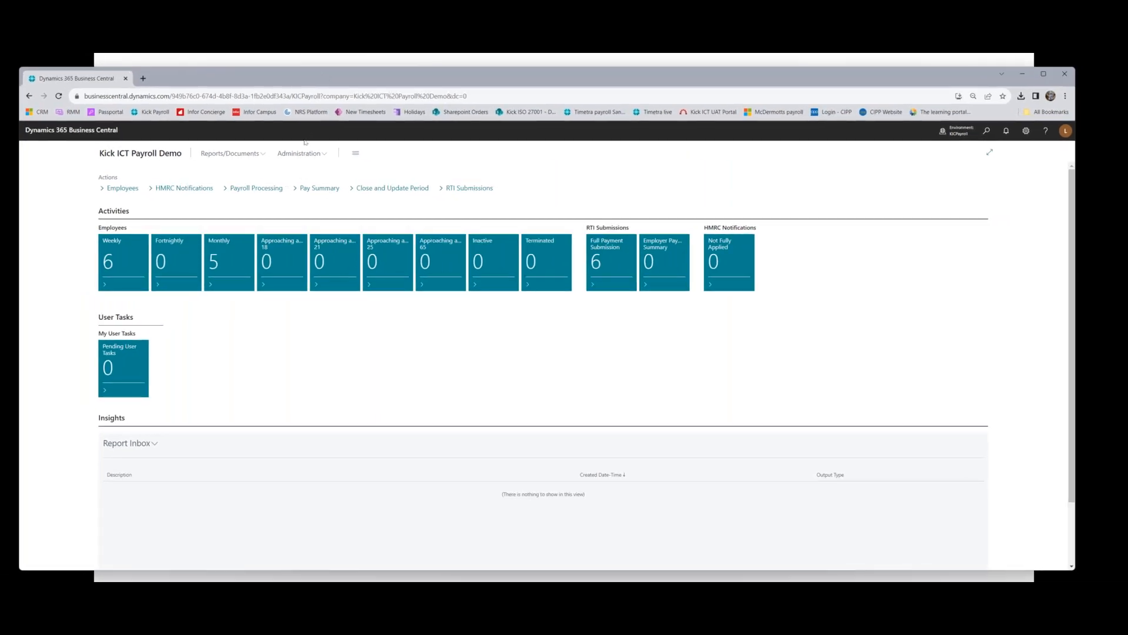
Open the Pay Summary page and set the summary name to TP SUMMARY.
left_click(299, 153)
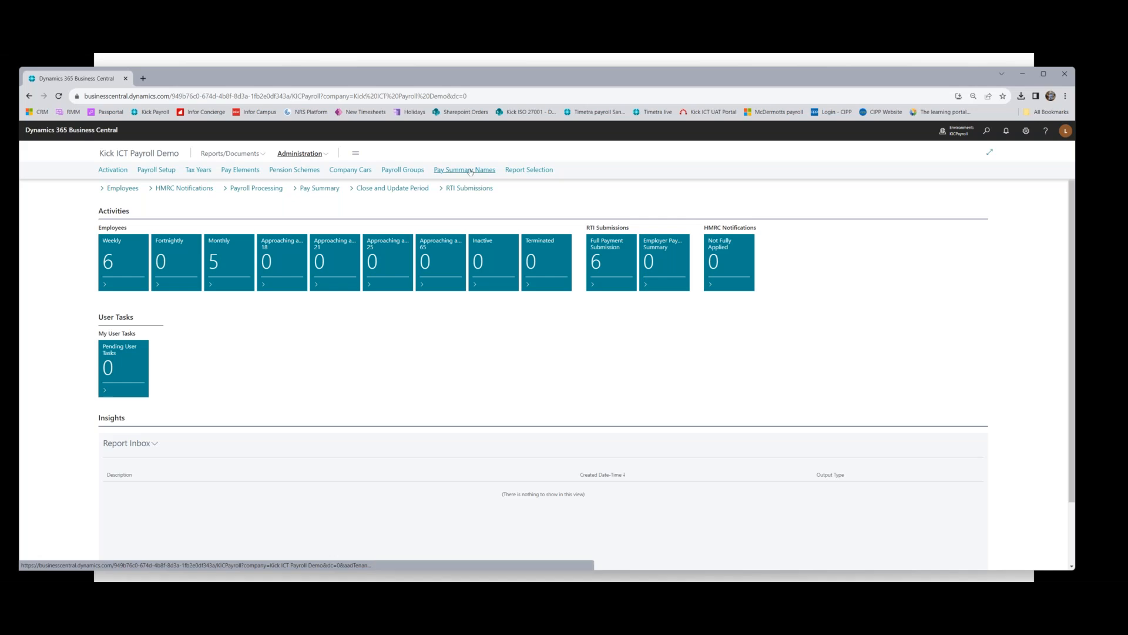
left_click(470, 171)
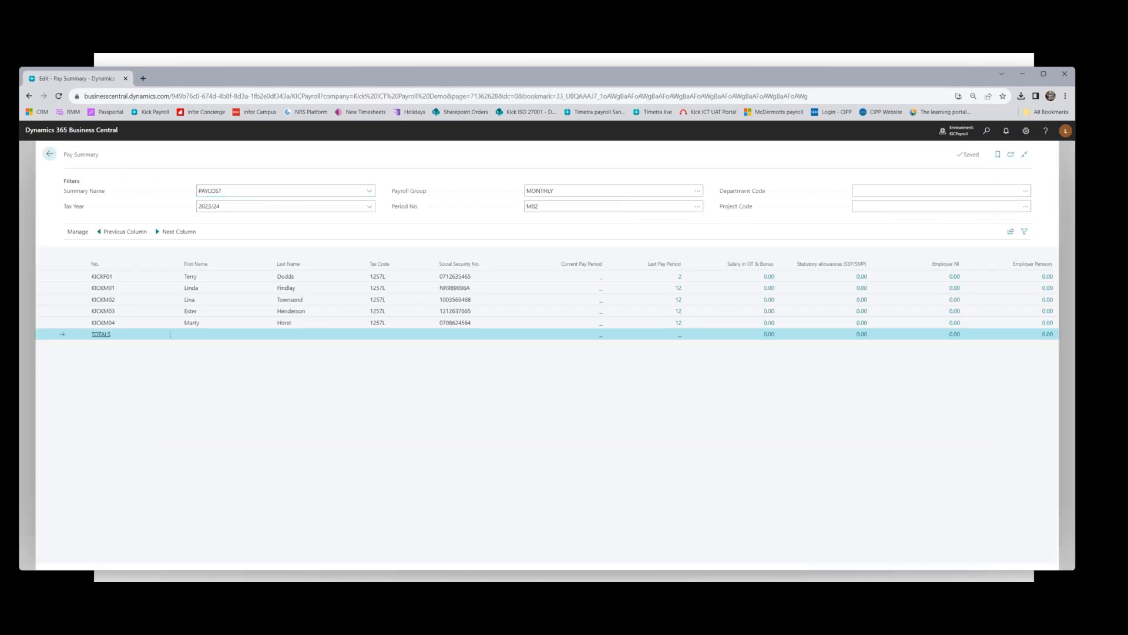
left_click(369, 190)
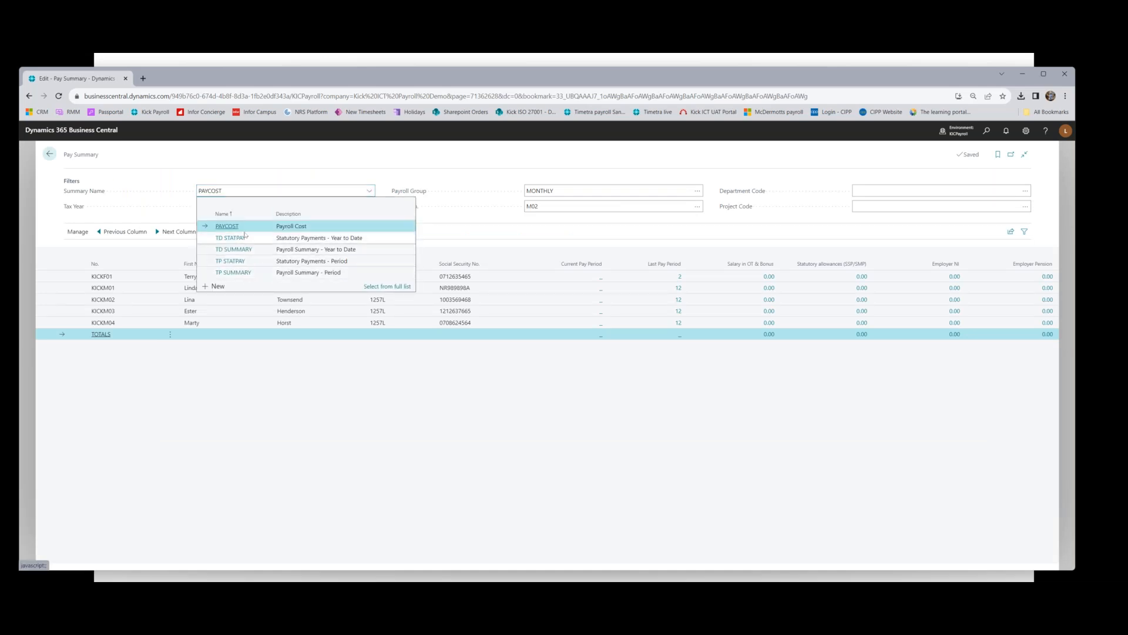
left_click(240, 273)
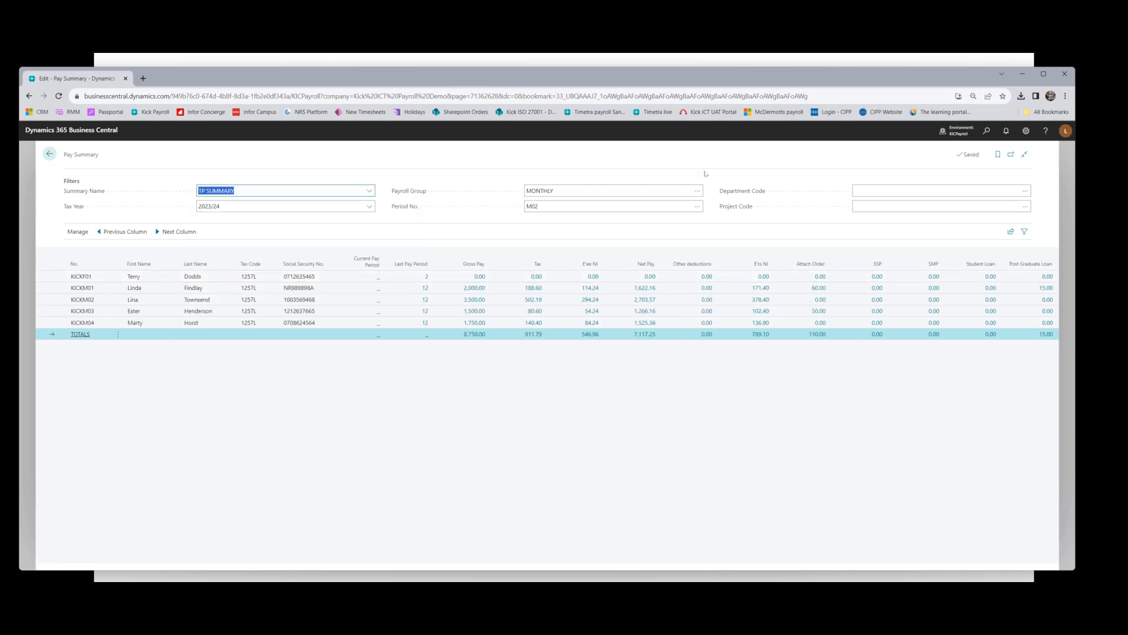
Filter the pay summary to payroll group WEEKLY and period W13.
left_click(697, 190)
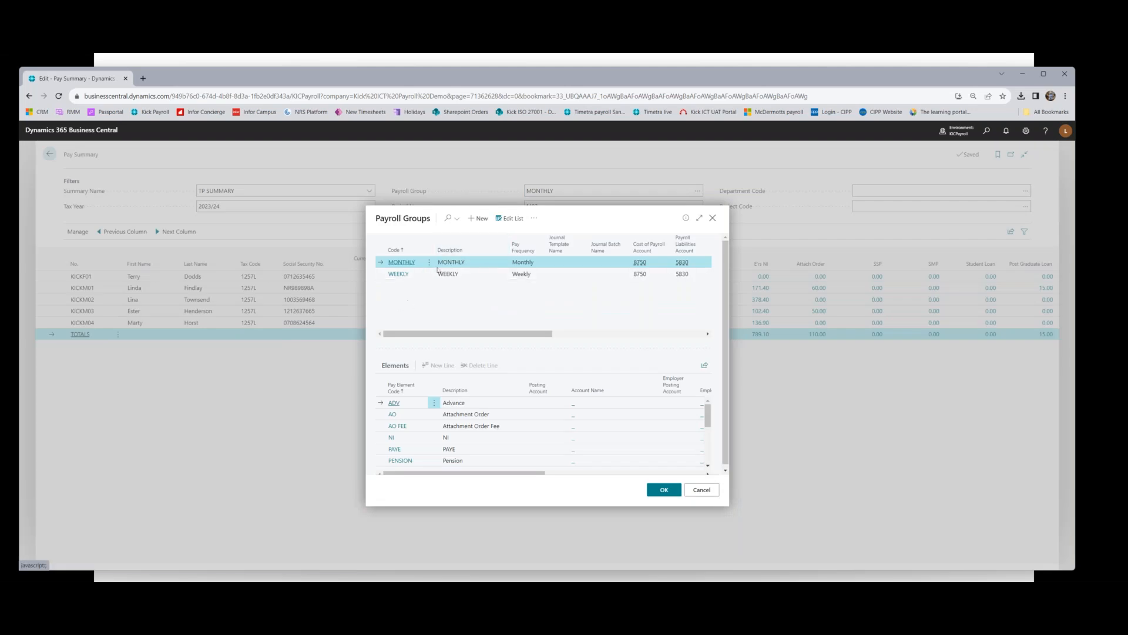
left_click(398, 273)
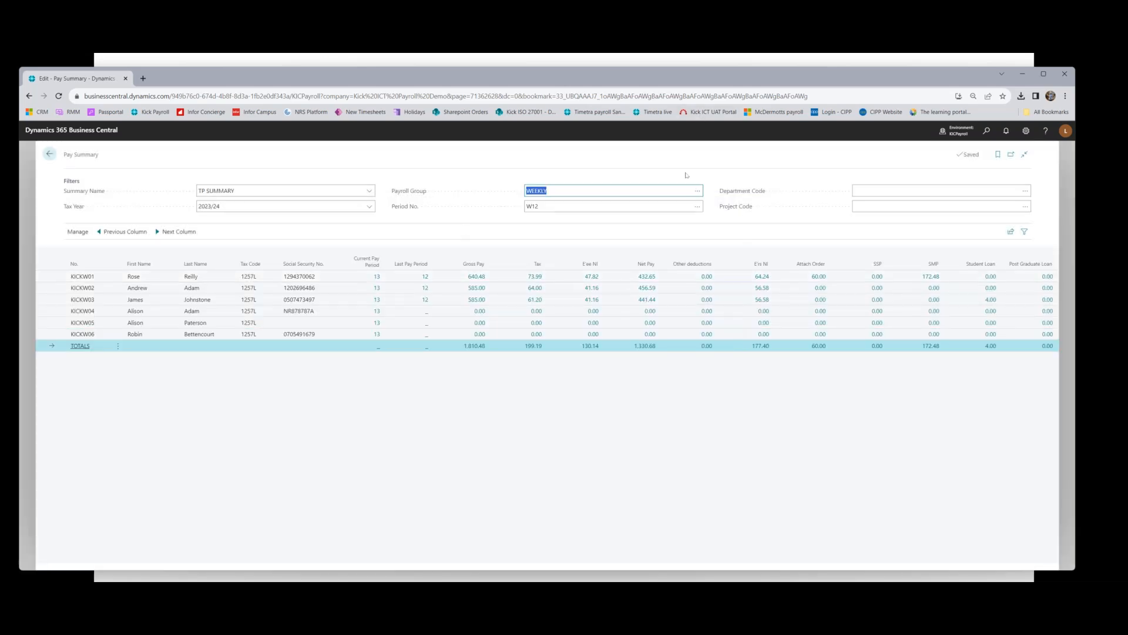
left_click(698, 207)
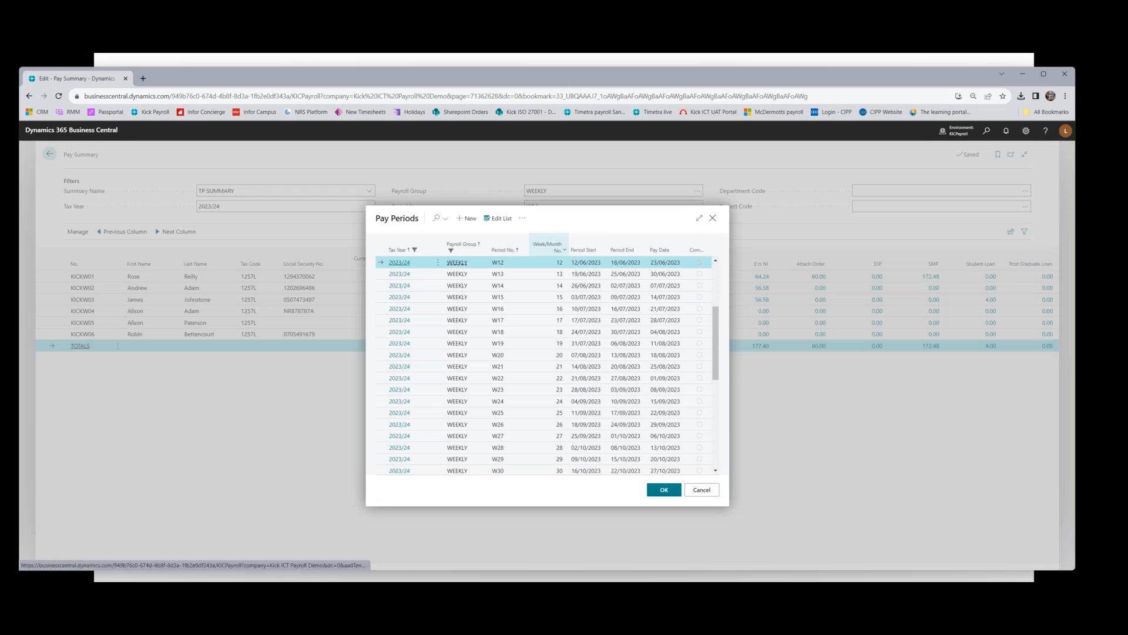
left_click(503, 274)
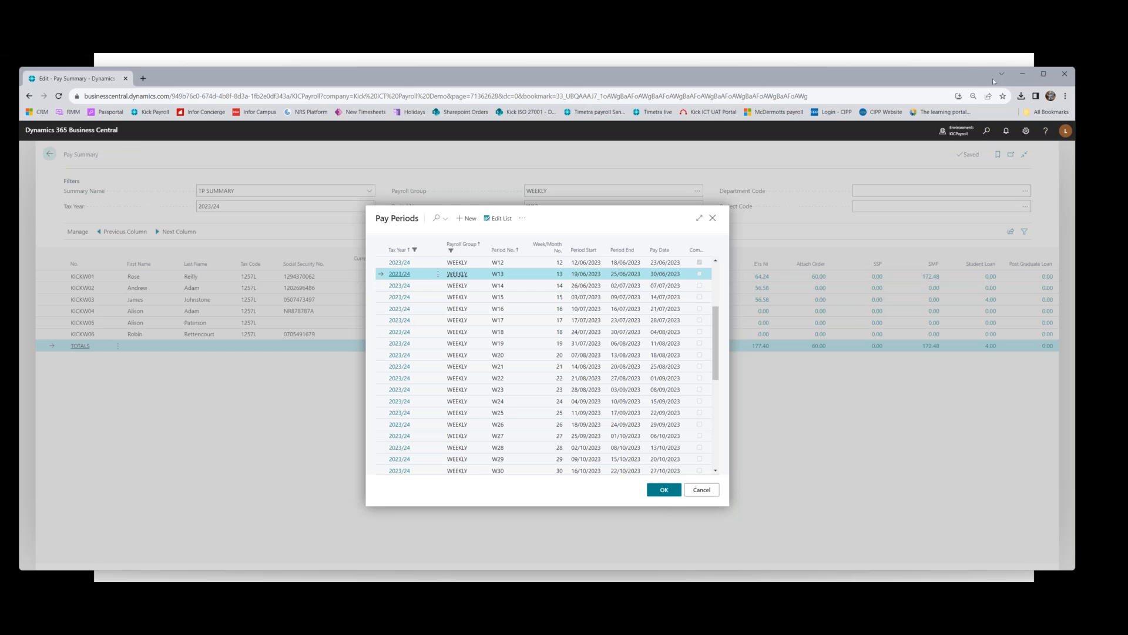
left_click(664, 489)
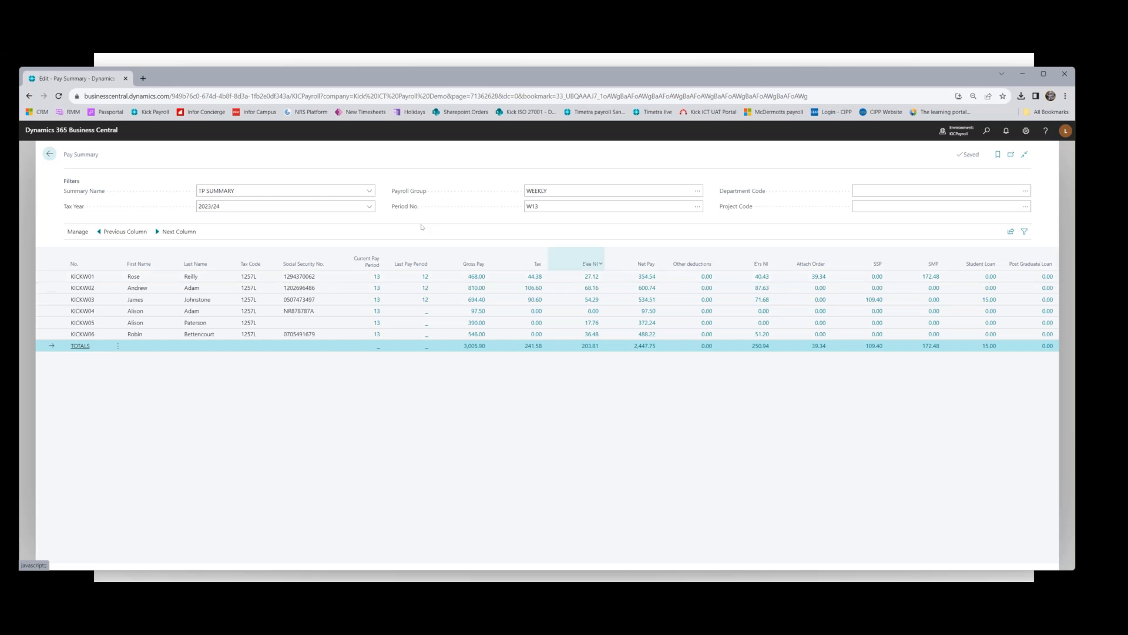
View the weekly W13 figures under the TD STATPAY, TD SUMMARY and TP STATPAY summaries in turn.
left_click(370, 192)
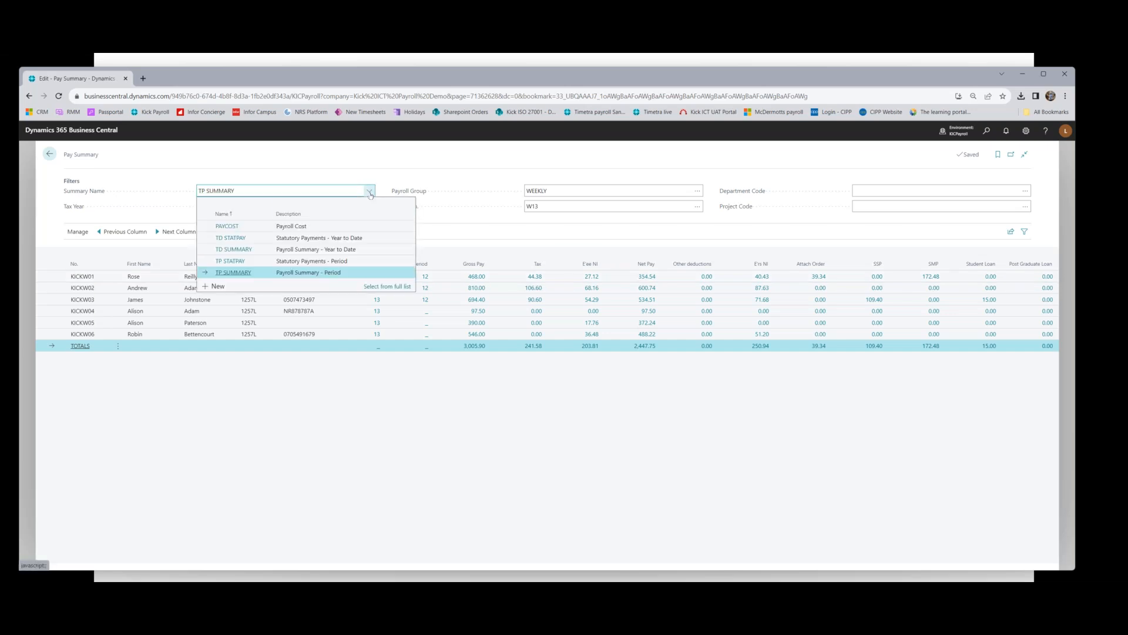
left_click(234, 238)
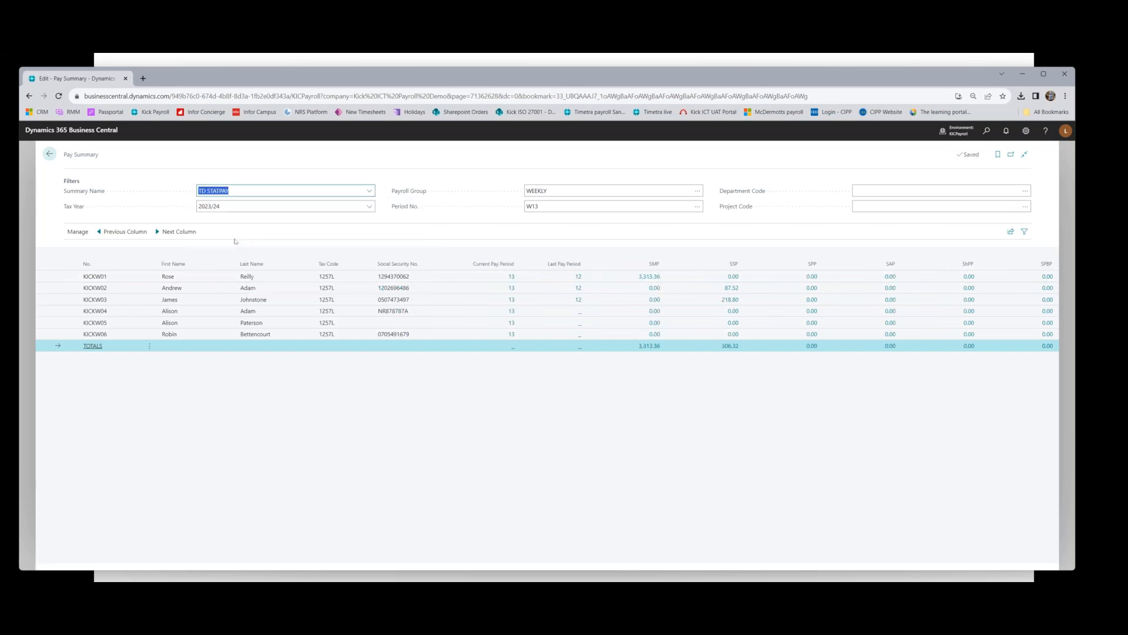
left_click(371, 191)
left_click(228, 249)
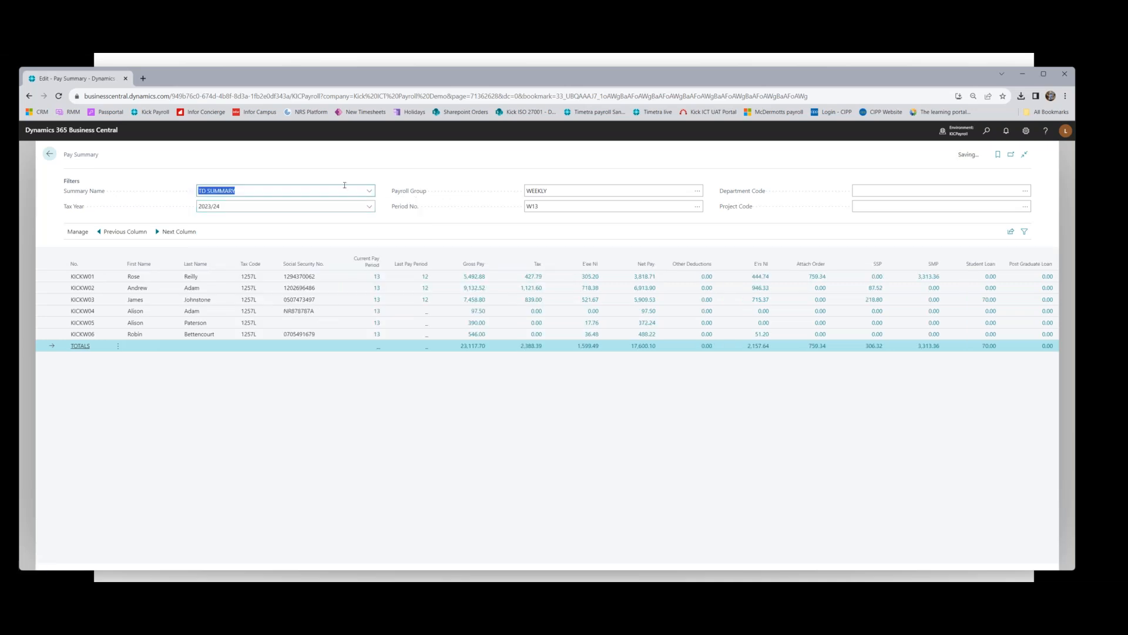
left_click(370, 191)
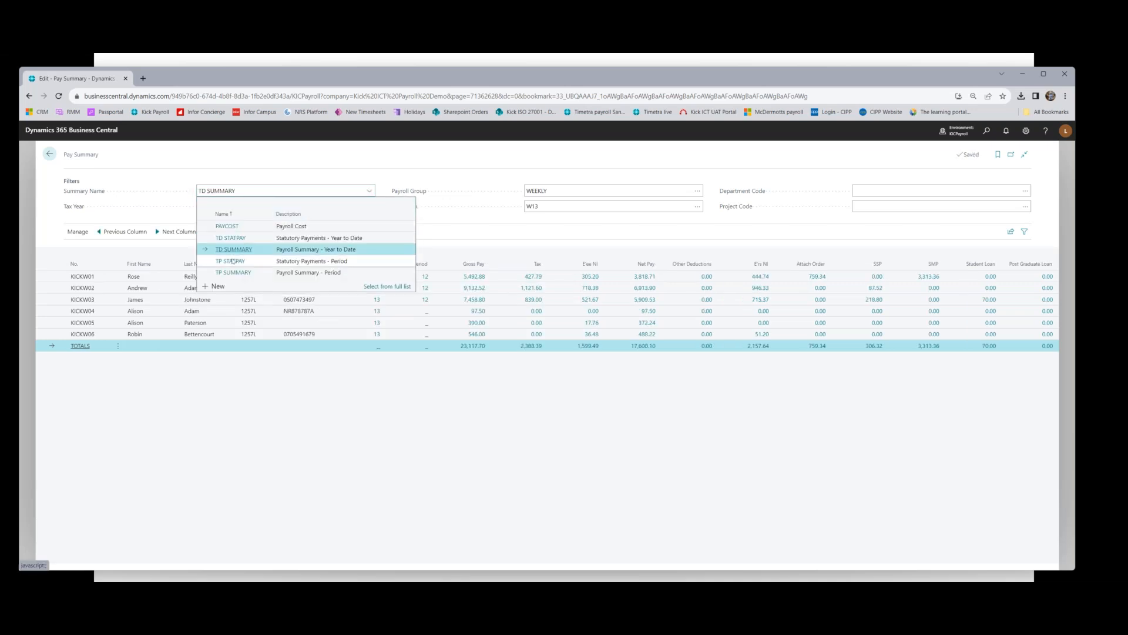
key("Down")
key("Return")
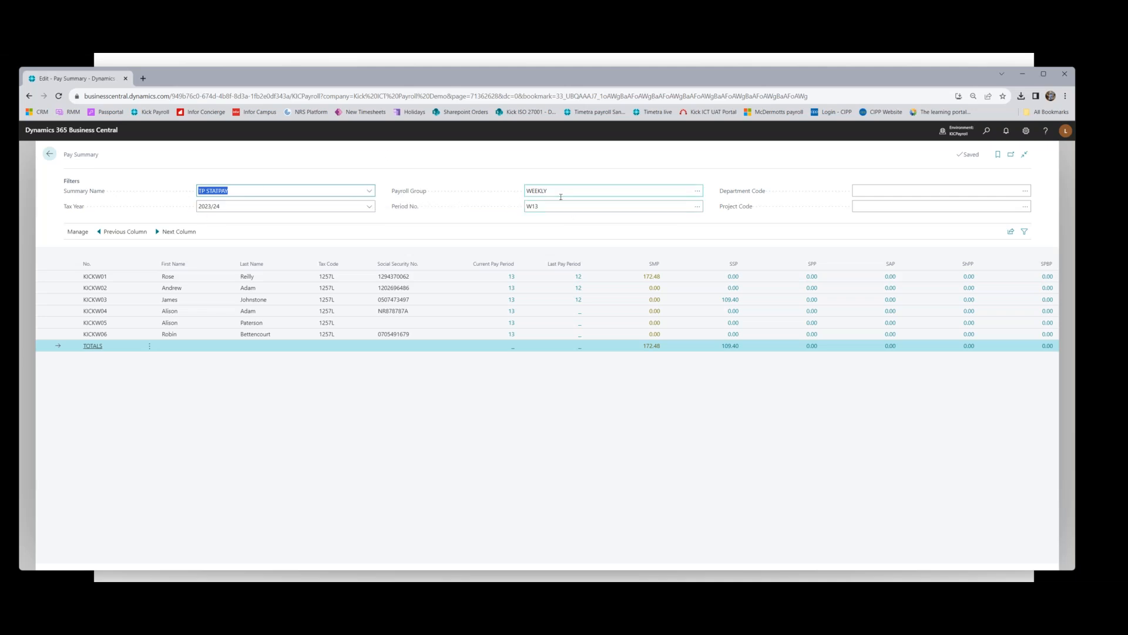
Look through the WEEKLY pay periods available for the pay summary's Period No. filter, and close the list without choosing one.
left_click(695, 210)
left_click(697, 206)
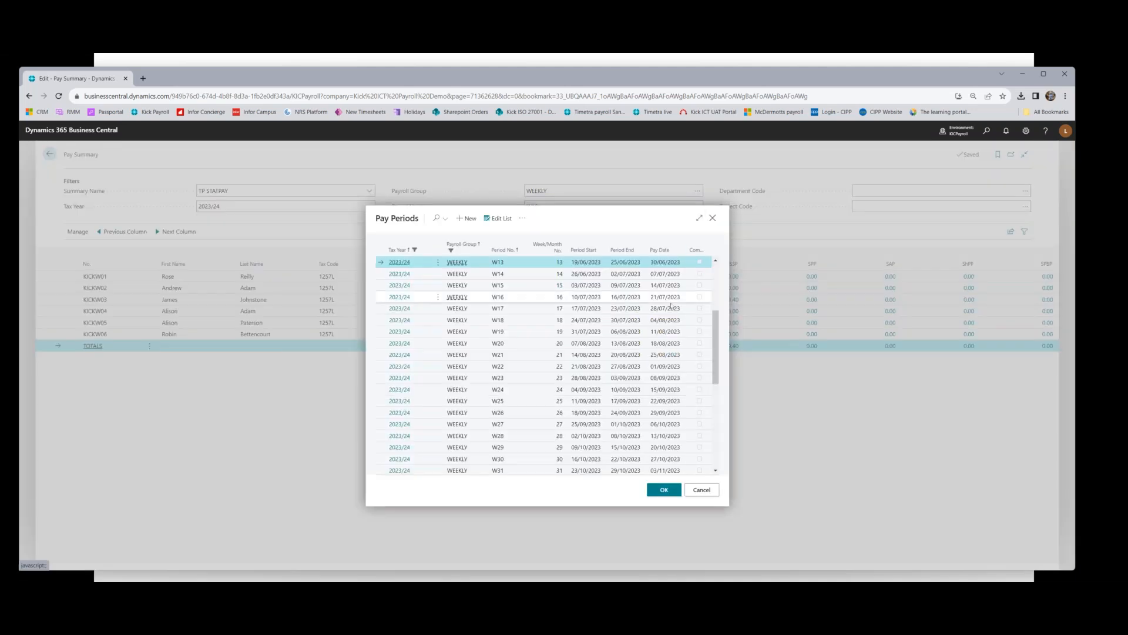
scroll(710, 311, "up", 3)
scroll(709, 312, "up", 1)
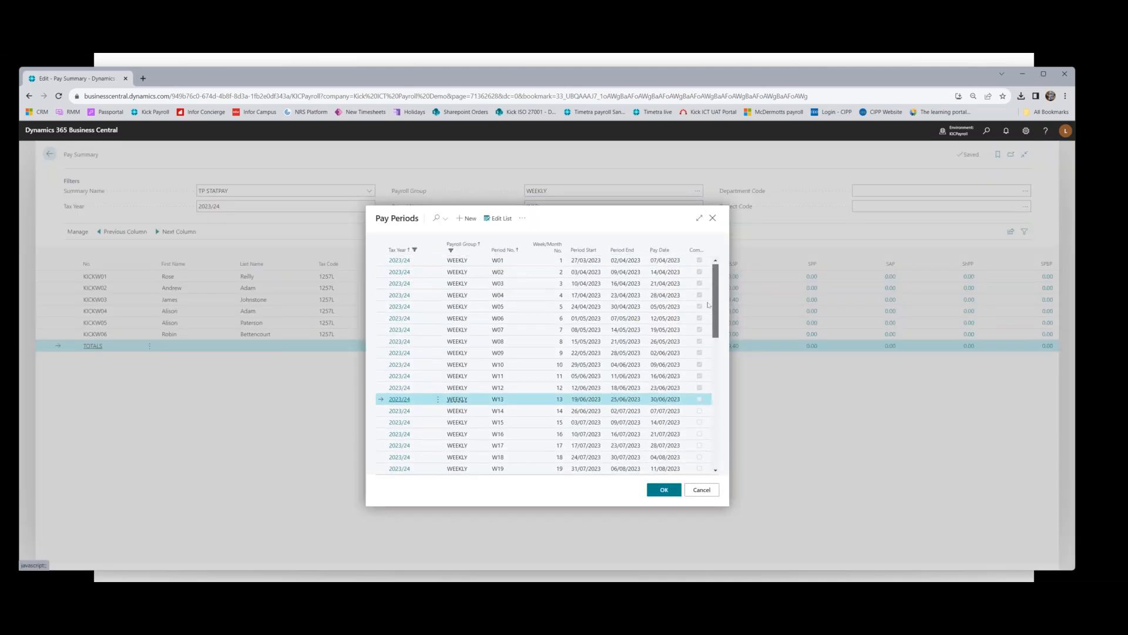
left_click(697, 490)
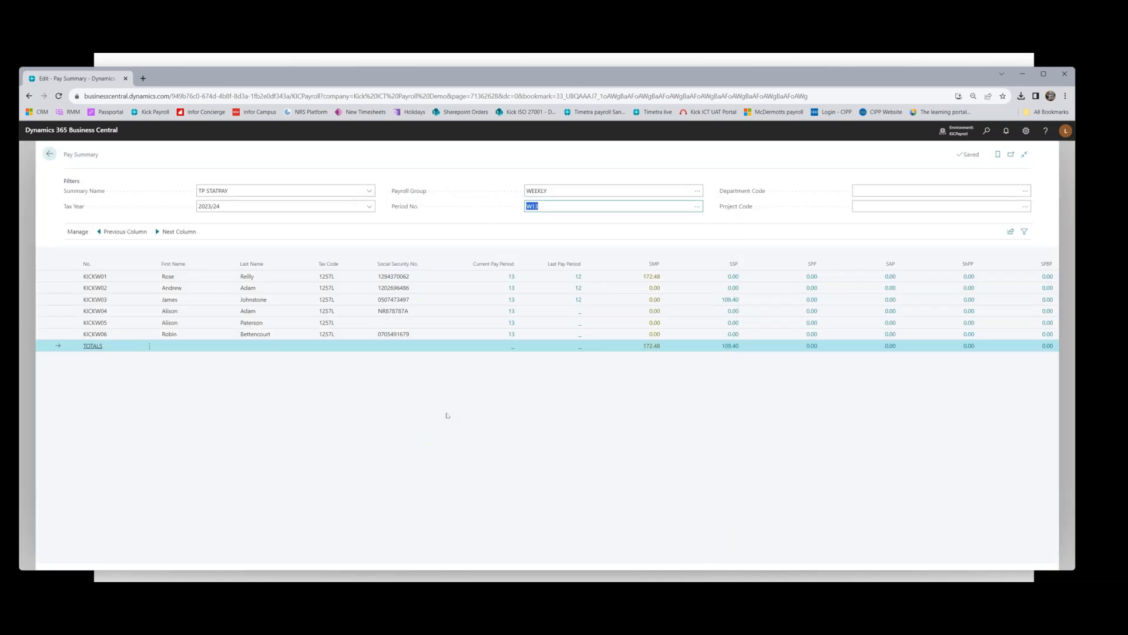
Export the TP STATPAY pay summary to Excel, view the downloaded workbook, and close both to return to the role centre.
left_click(1011, 232)
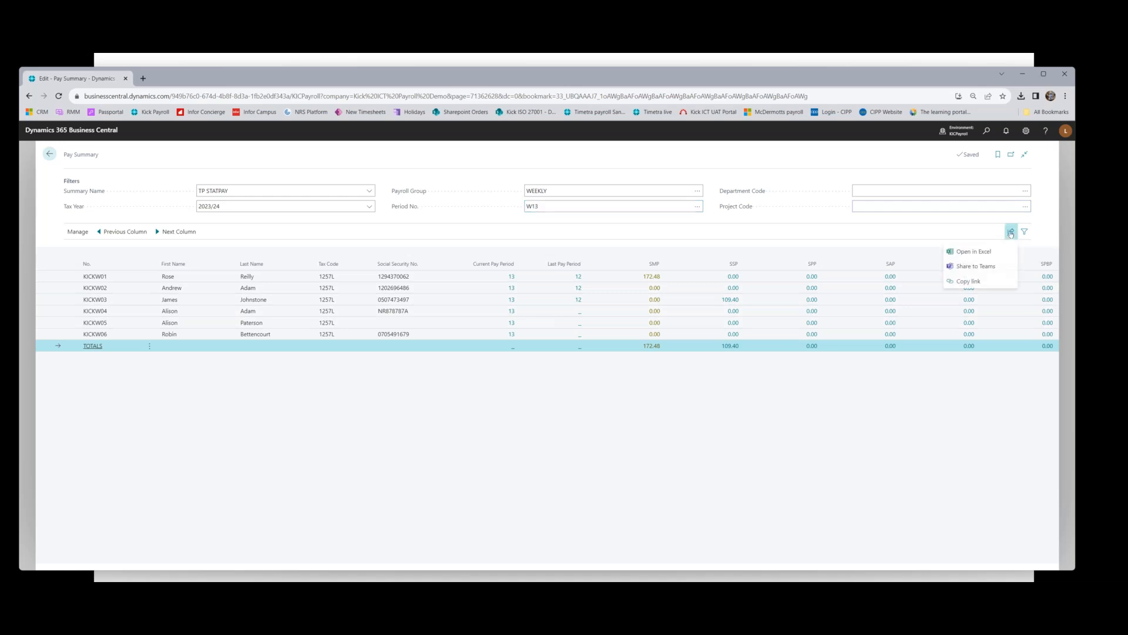
left_click(980, 252)
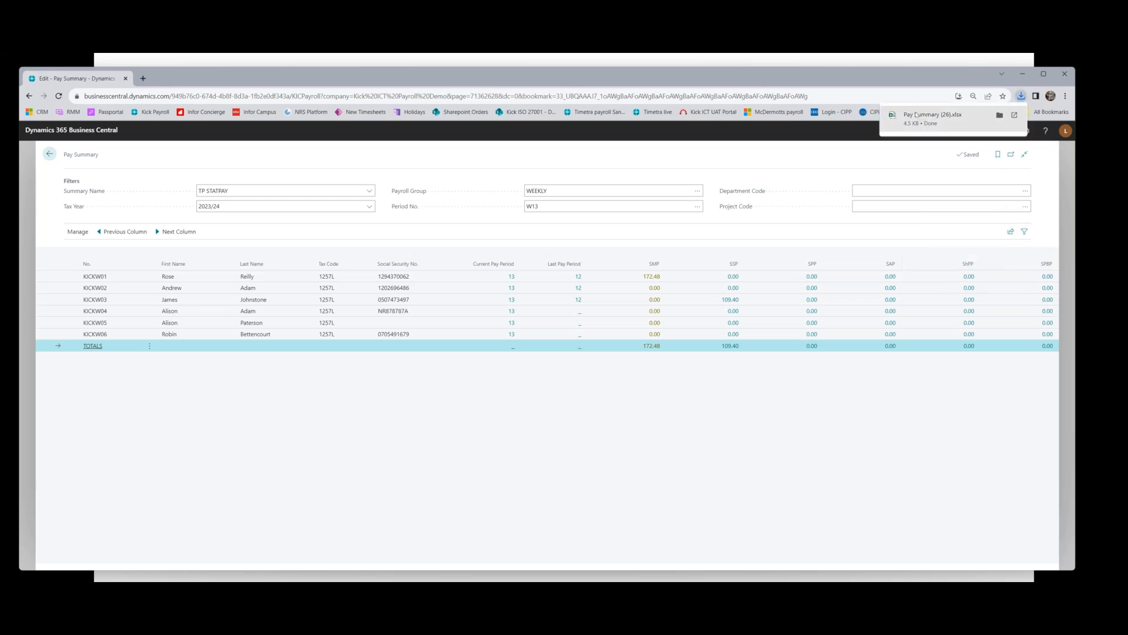
left_click(917, 115)
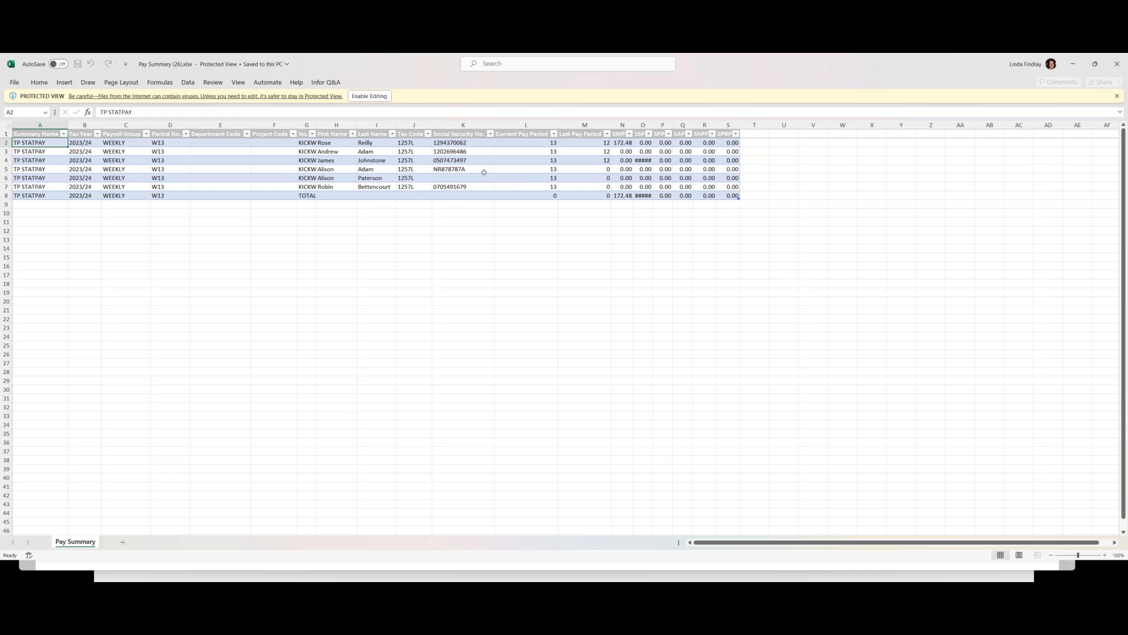
left_click(1117, 64)
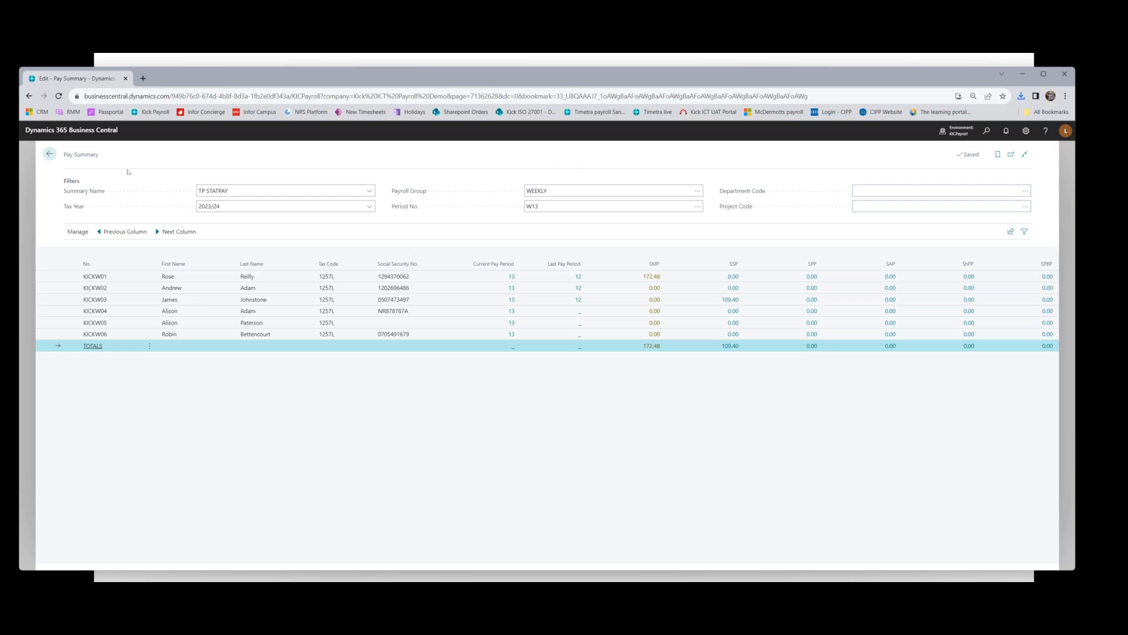
left_click(50, 154)
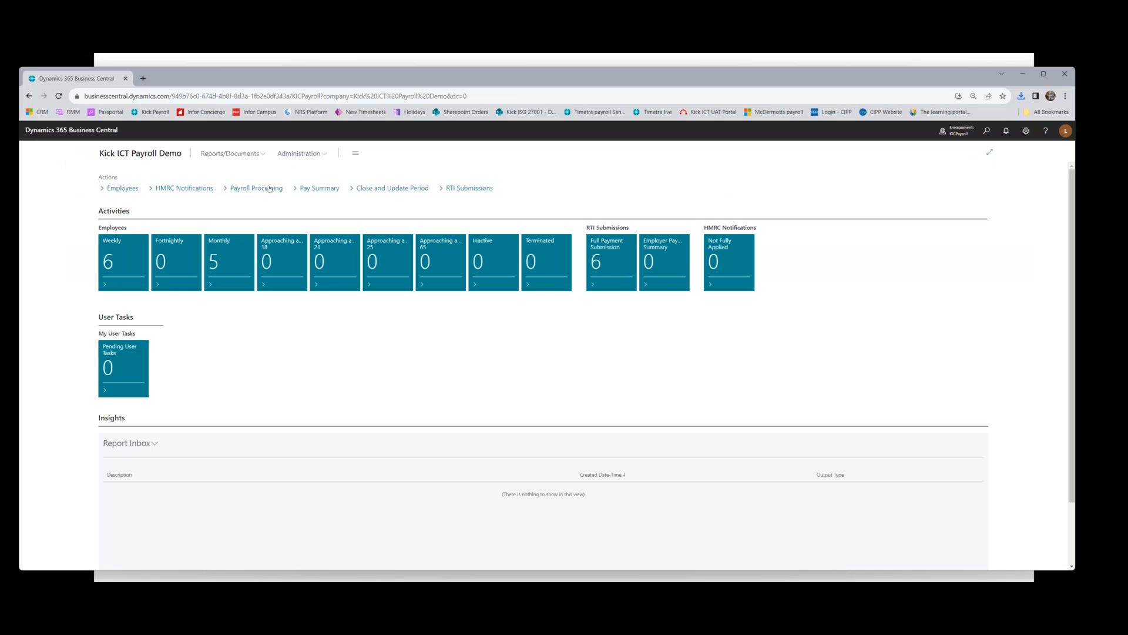
Open Close and Update Period, set the payroll group to WEEKLY, and close pay period W13.
left_click(227, 154)
left_click(369, 189)
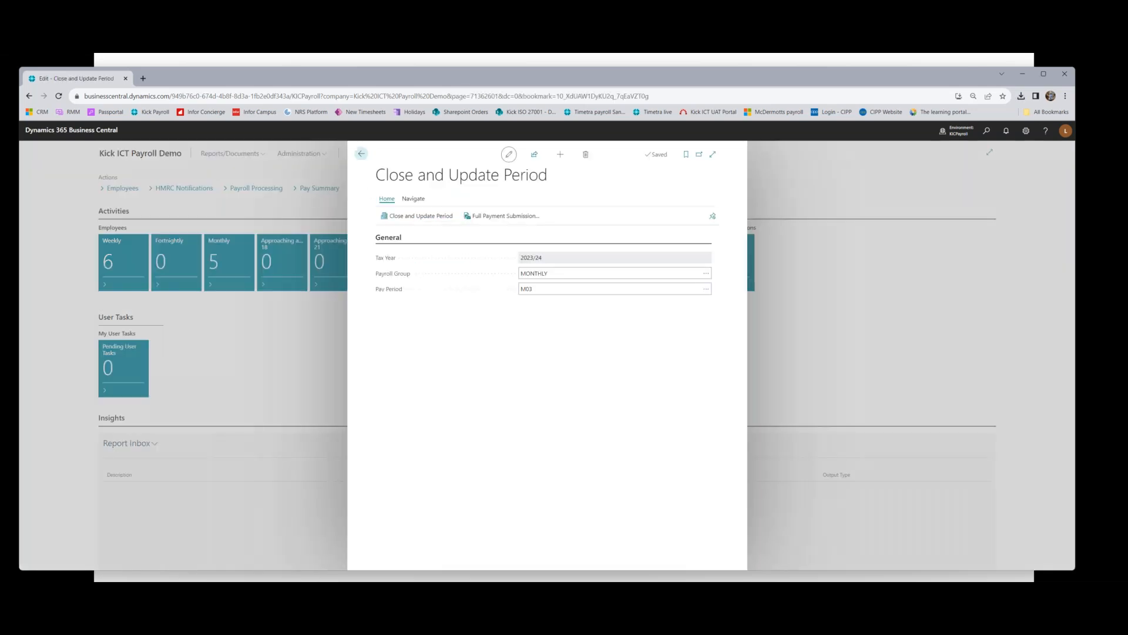
left_click(601, 271)
type("WEEKLY")
key("Tab")
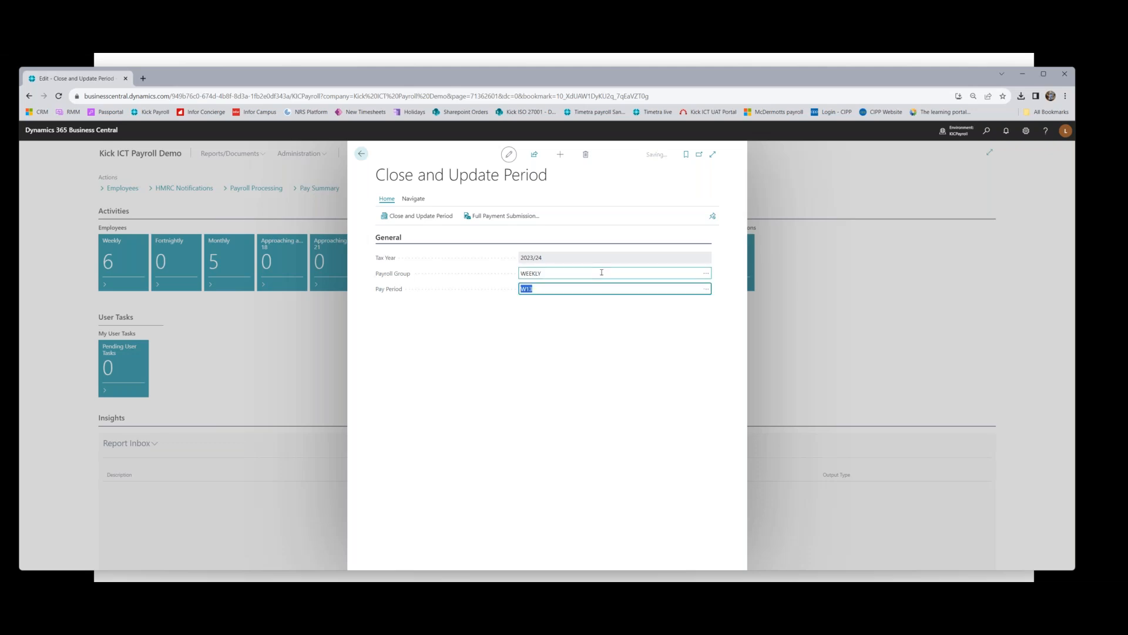
left_click(406, 219)
left_click(576, 376)
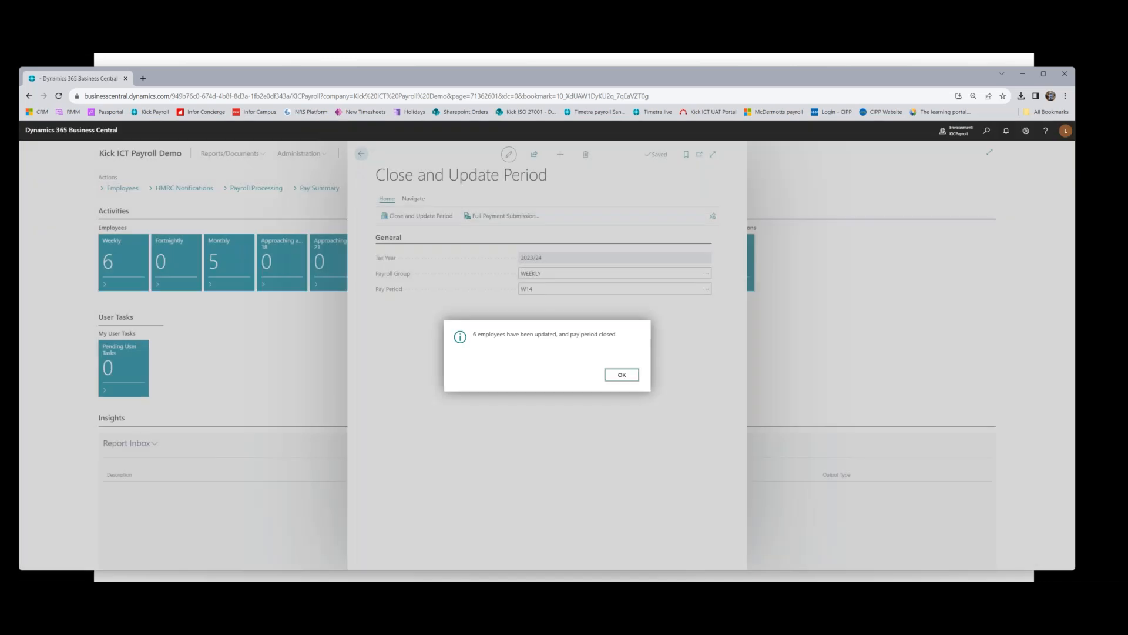
left_click(622, 374)
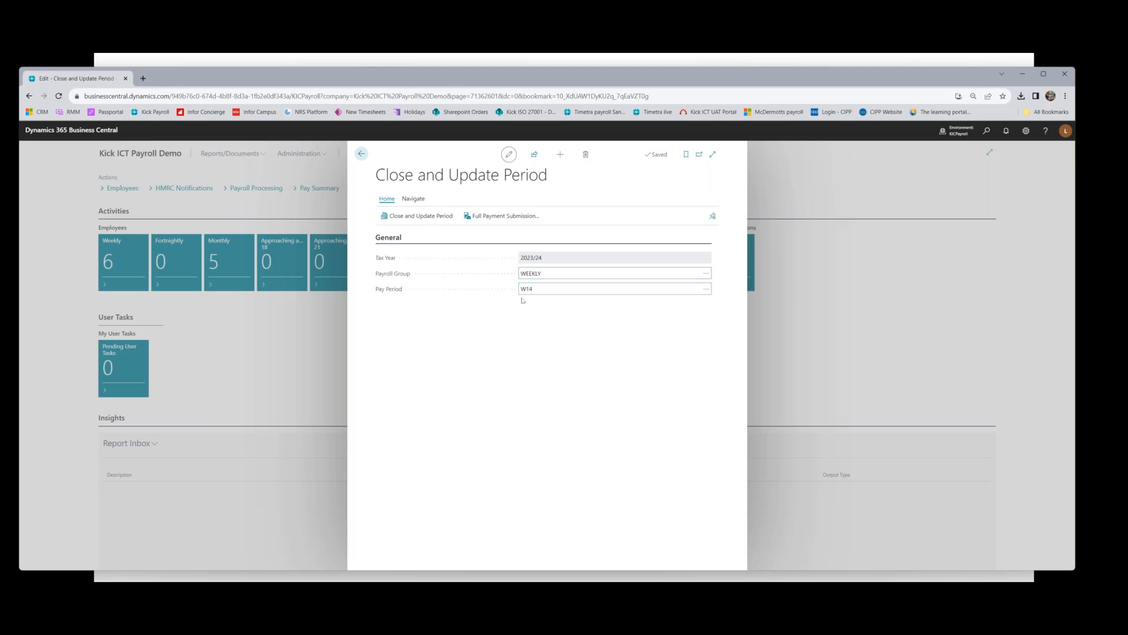
Set the pay period to W13 on the Close and Update Period page to bring up its closed-period actions.
double_click(536, 287)
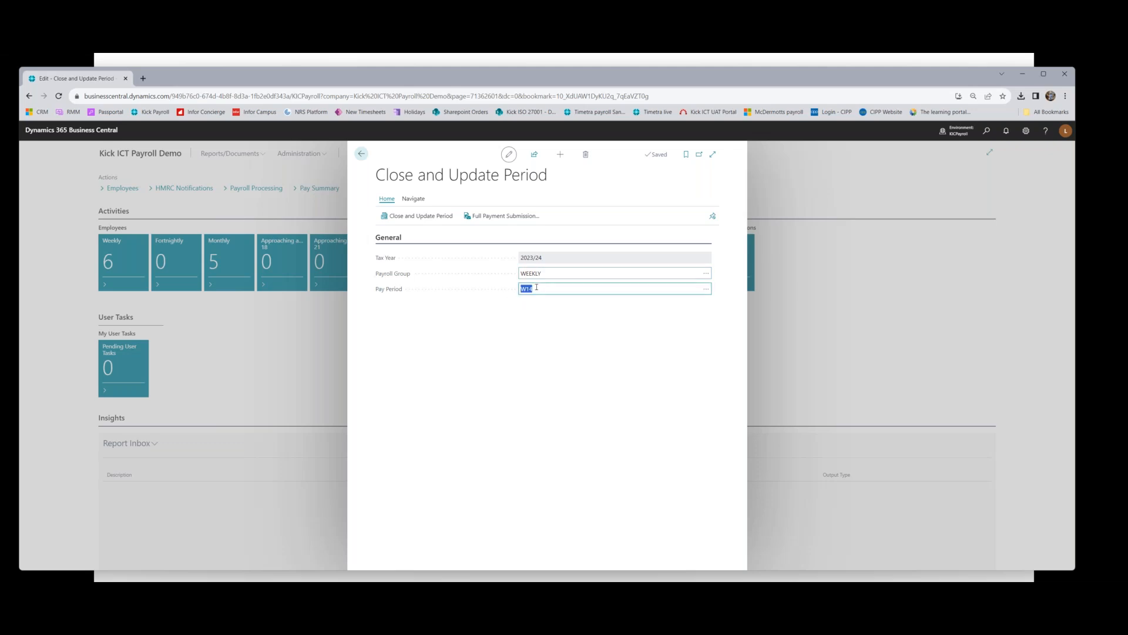
left_click(542, 288)
type("3")
key("Return")
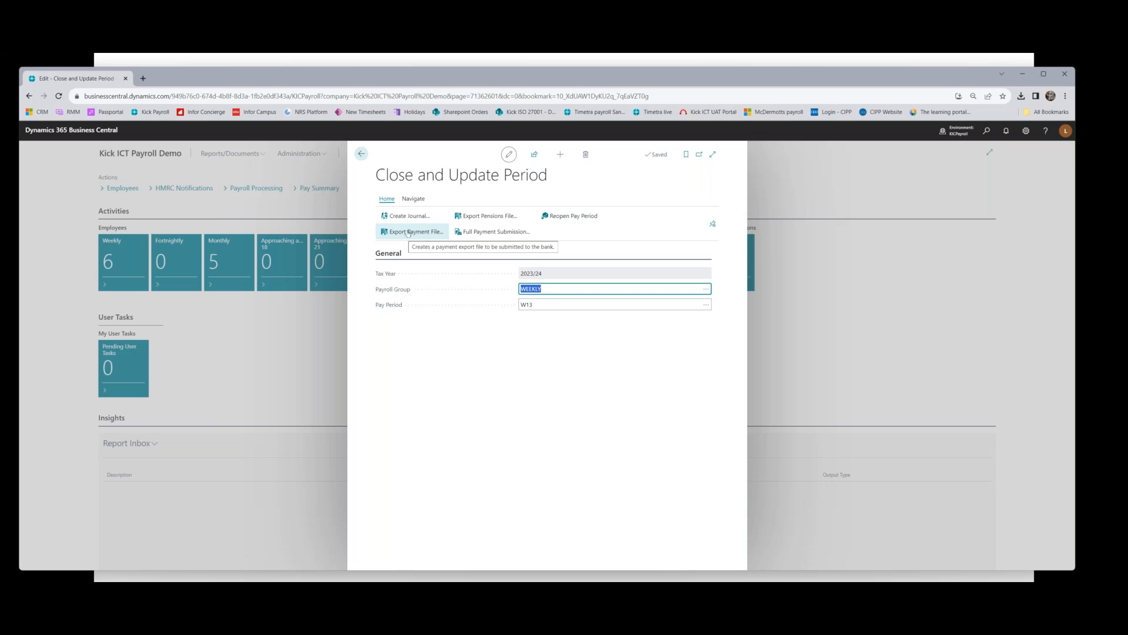
left_click(565, 217)
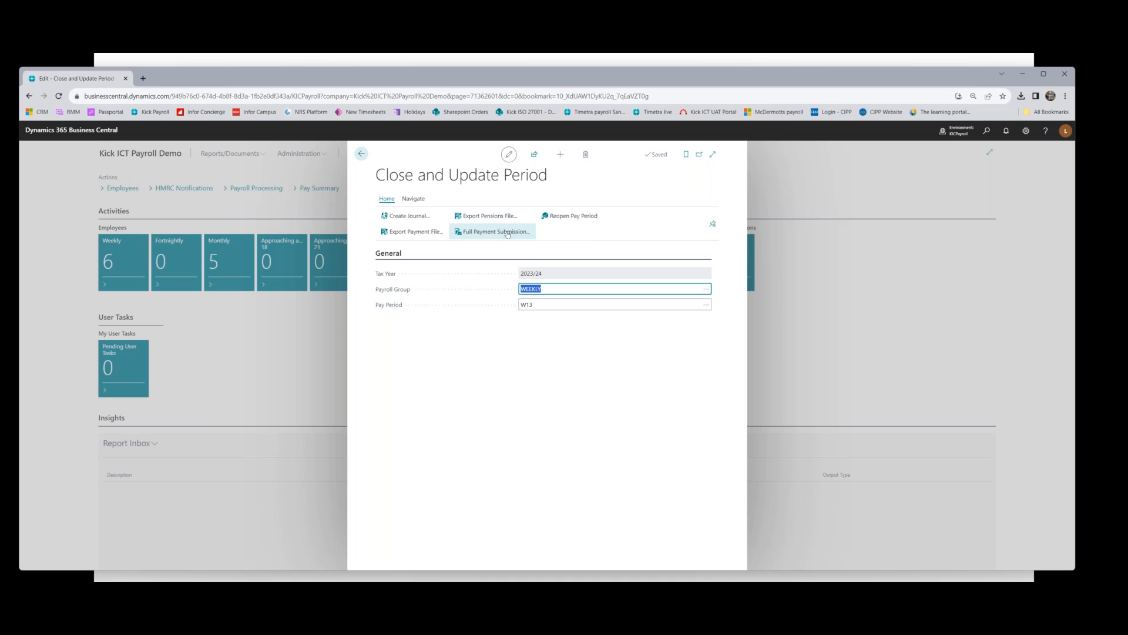
Fill in a WEEKLY W13 Full Payment Submission correction for the first employee, and close it without submitting to return to the role centre.
left_click(477, 231)
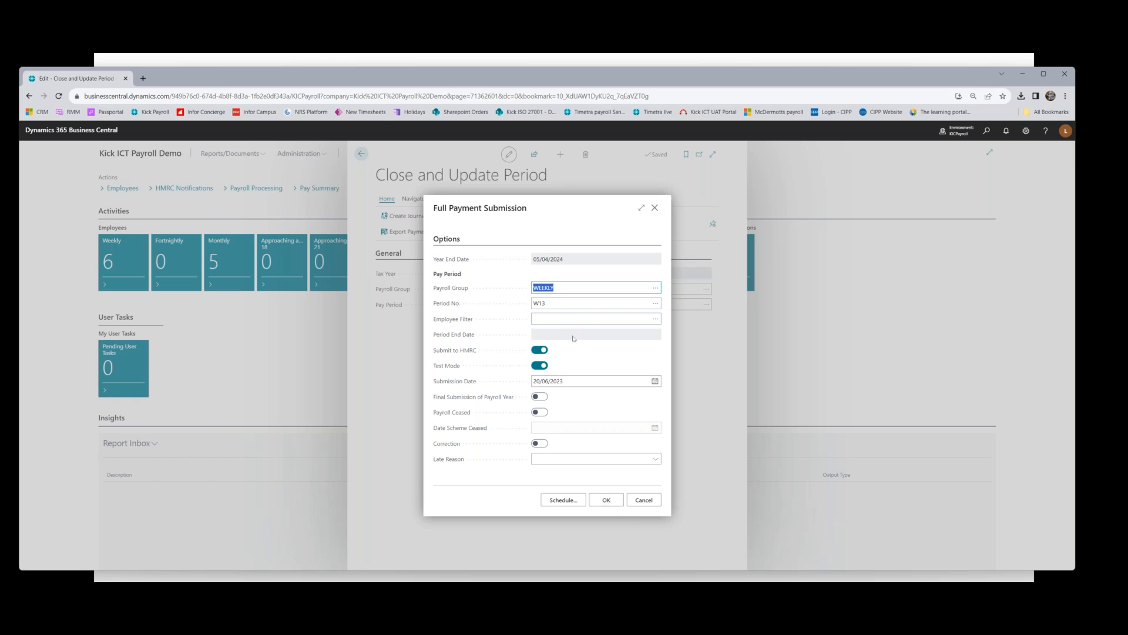
left_click(539, 319)
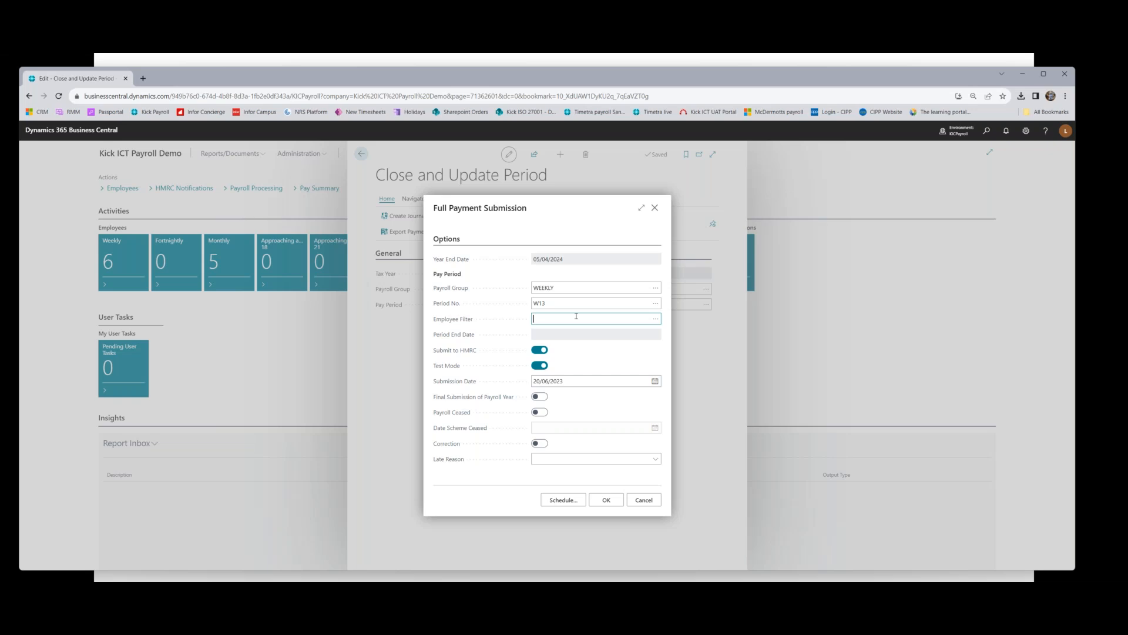
left_click(656, 318)
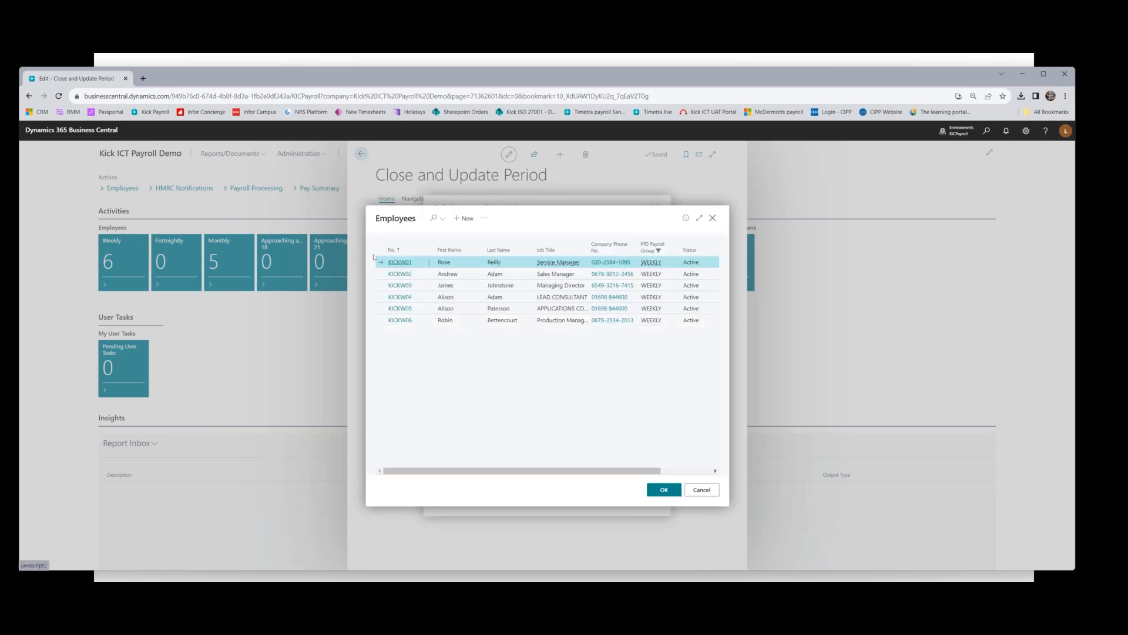
left_click(393, 265)
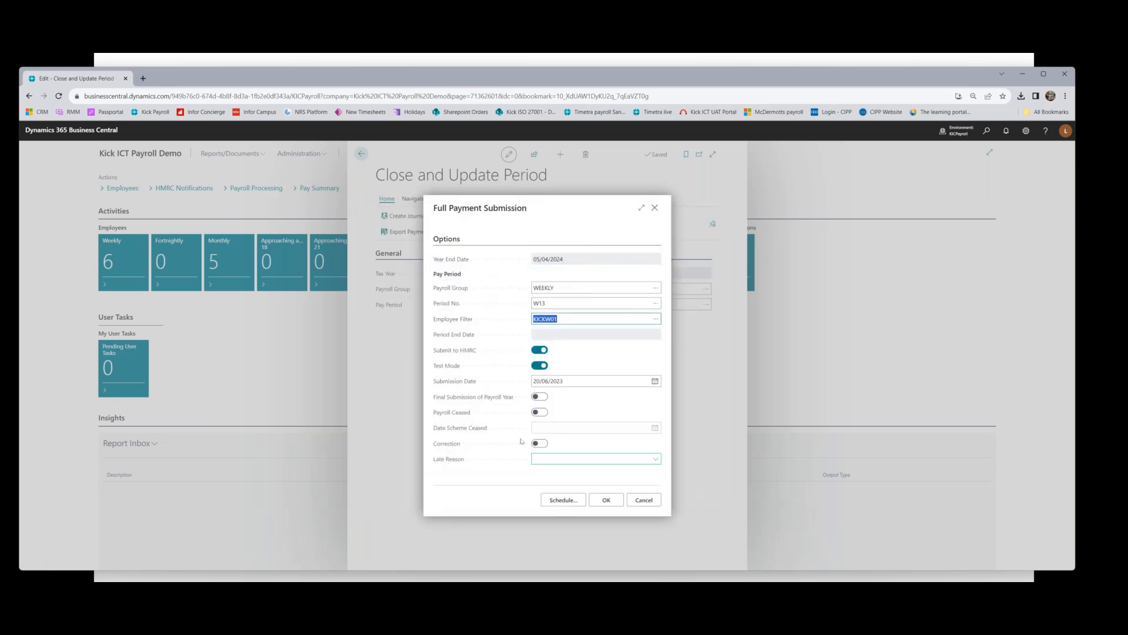
left_click(538, 445)
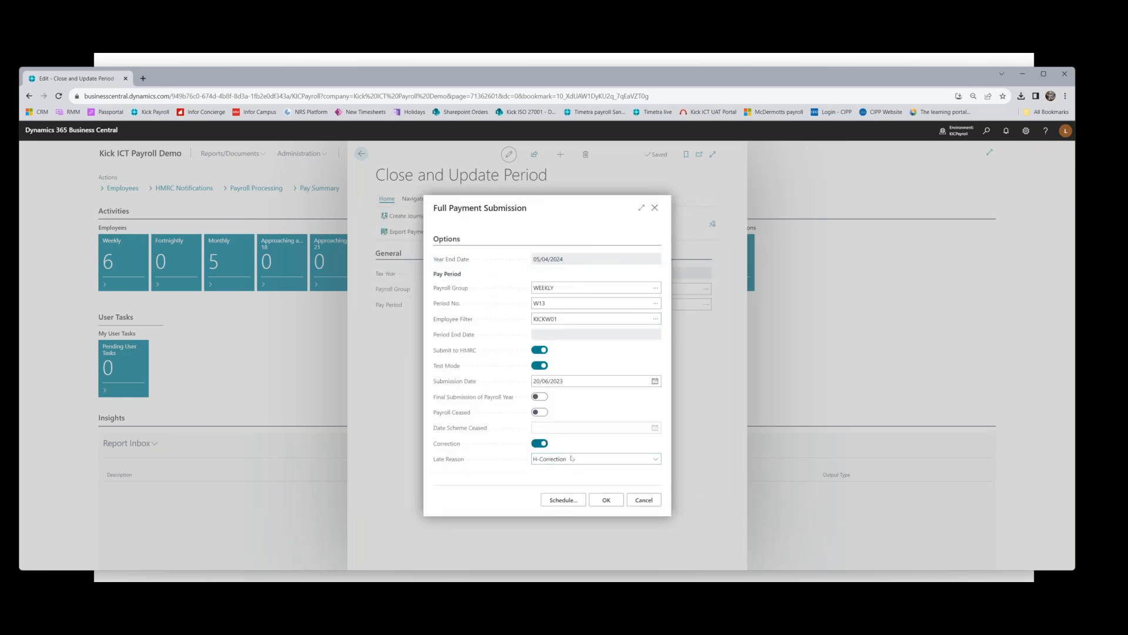
left_click(607, 463)
left_click(611, 513)
left_click(655, 208)
left_click(361, 154)
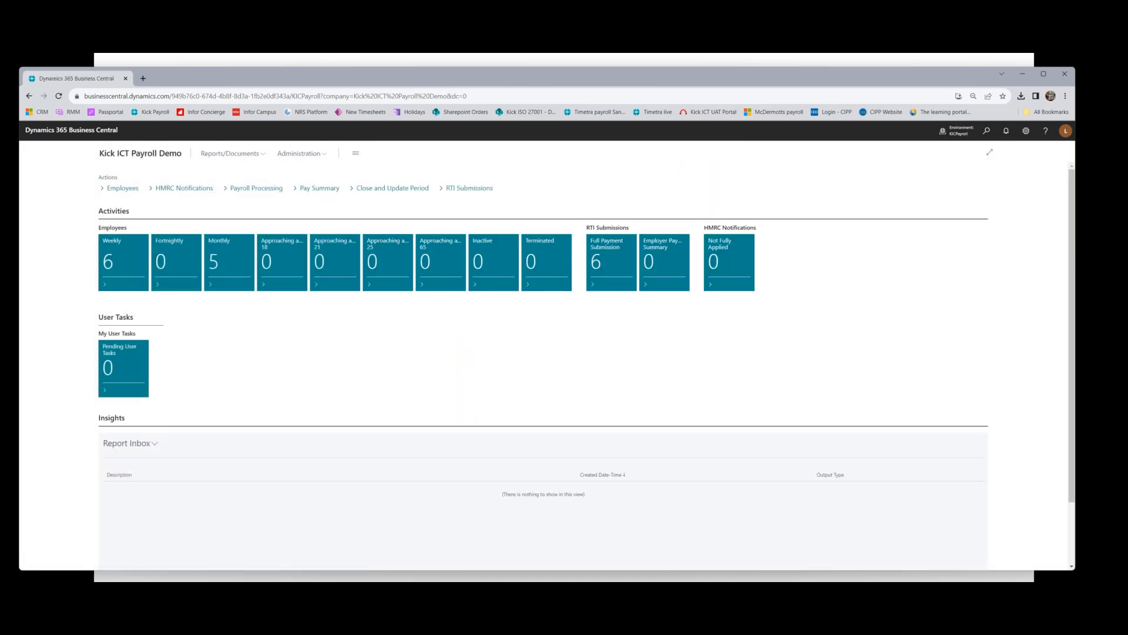
Open RTI Submissions and review the Employer Payment Summary options, including the apprenticeship levy fields, closing the request without submitting.
left_click(452, 188)
left_click(454, 181)
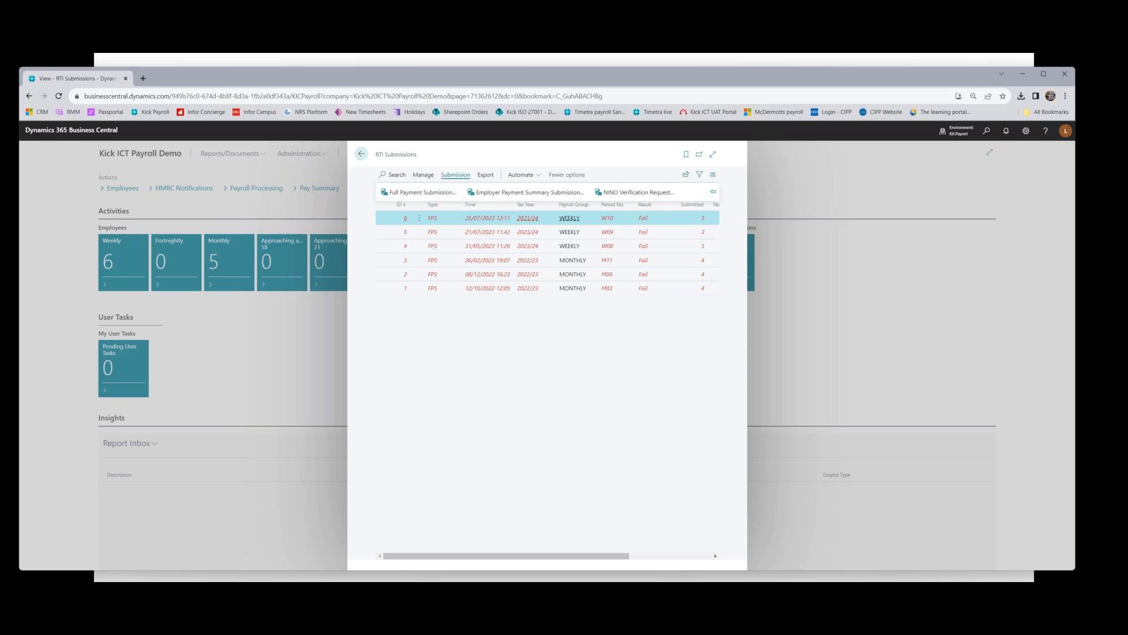
left_click(511, 193)
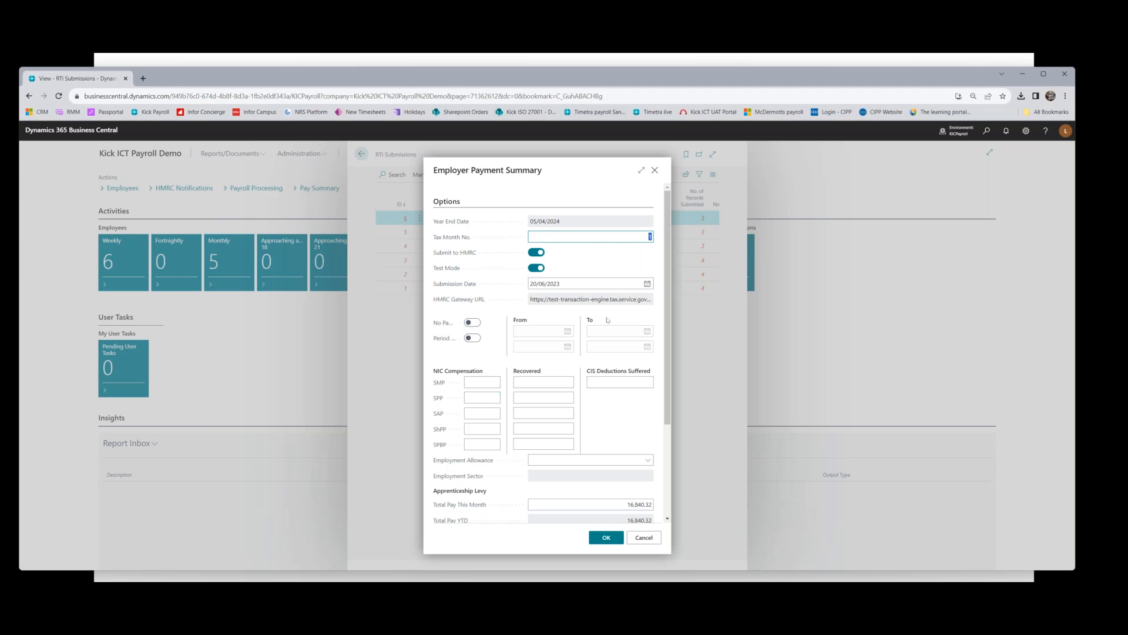
left_click_drag(666, 249, 675, 342)
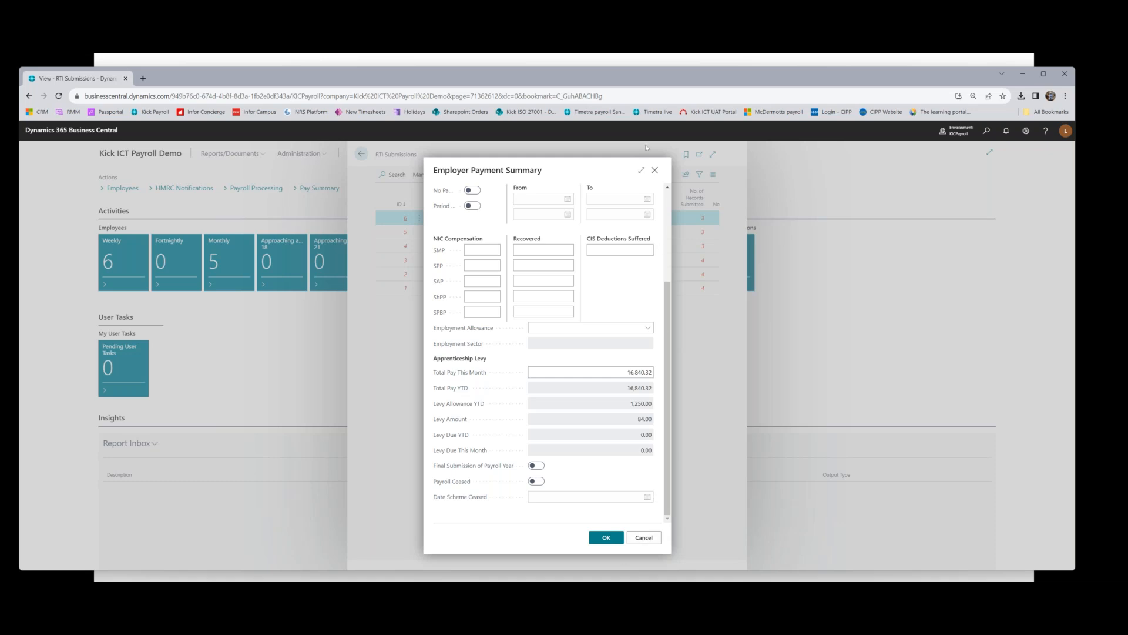
left_click(654, 171)
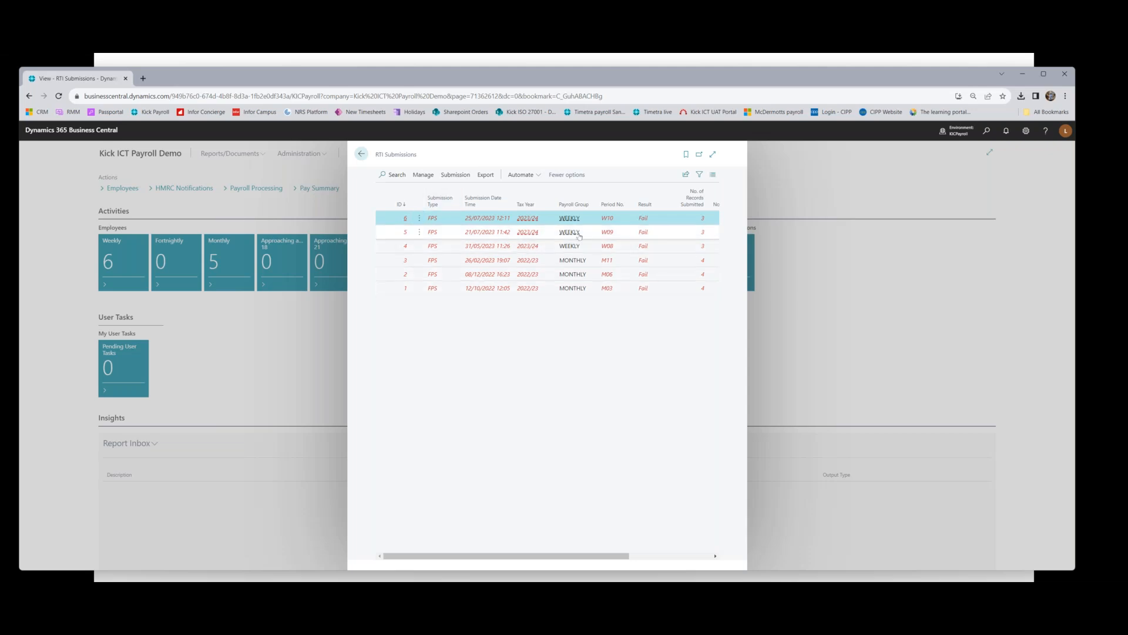
Examine the lines and errors of RTI submission 1 for MONTHLY period M03, and return to the role centre.
left_click(404, 288)
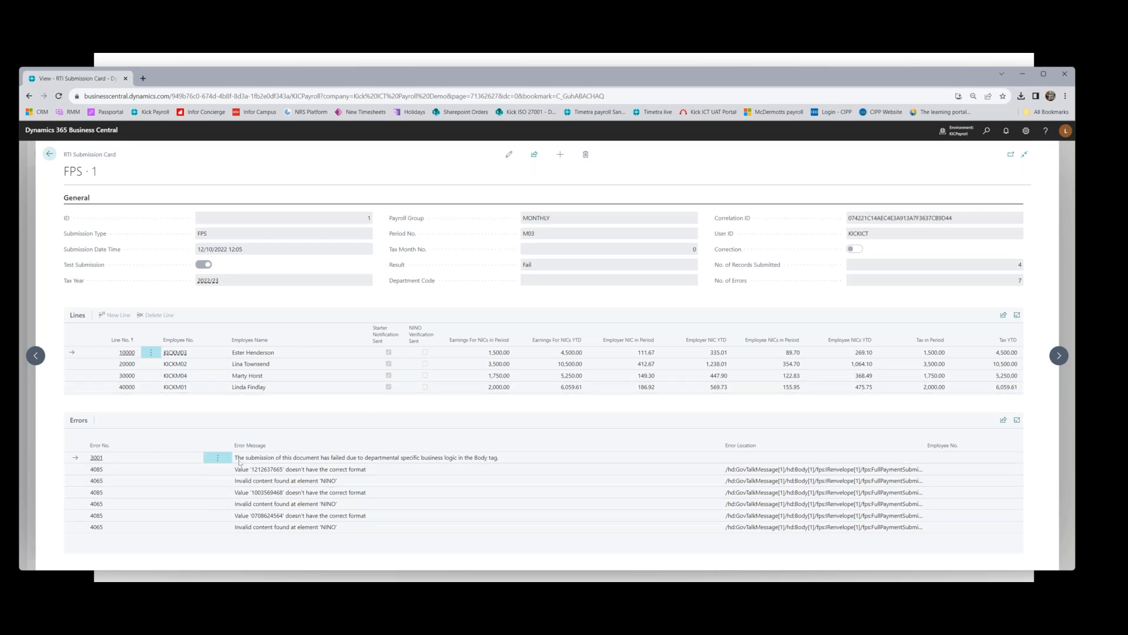
left_click(49, 154)
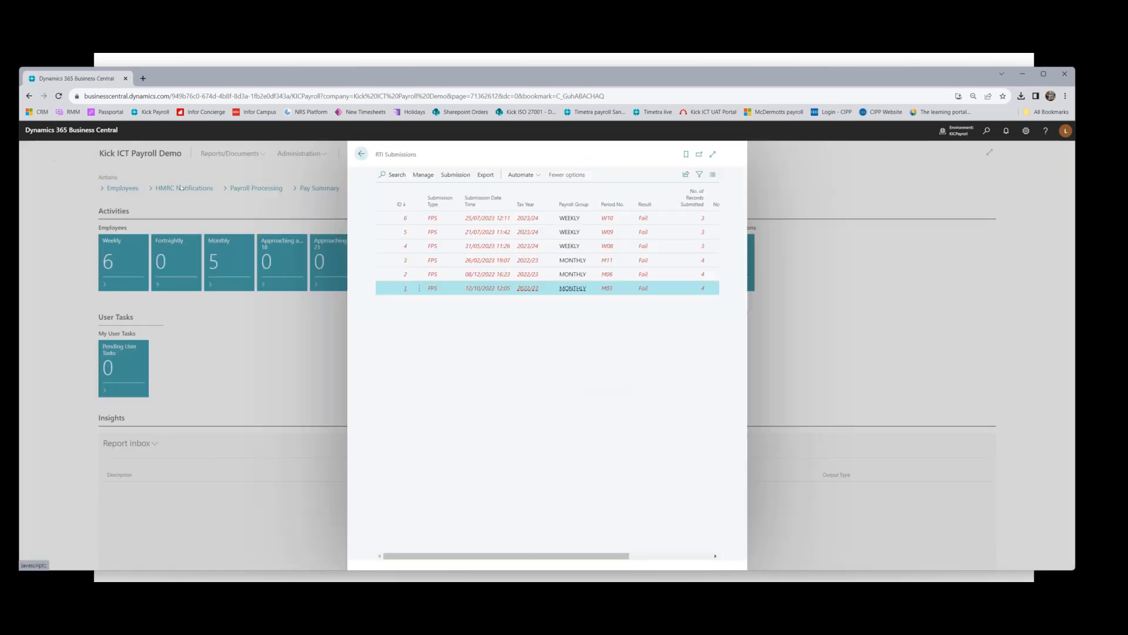
left_click(362, 154)
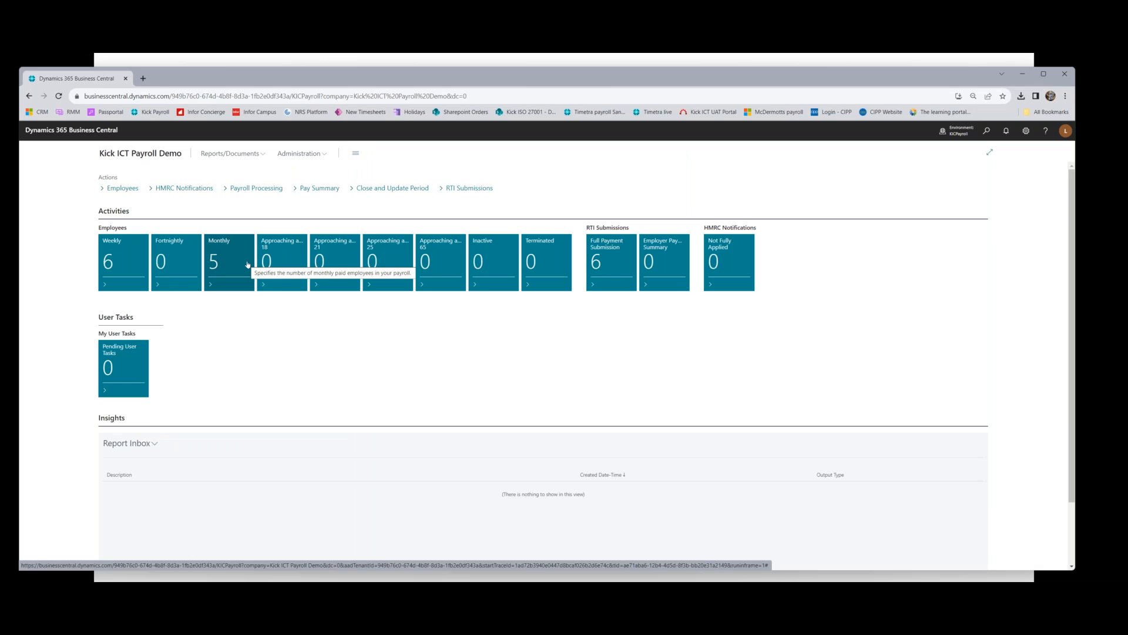
Switch to the PowerPoint slide show and move on to the Q & A slide.
key("super")
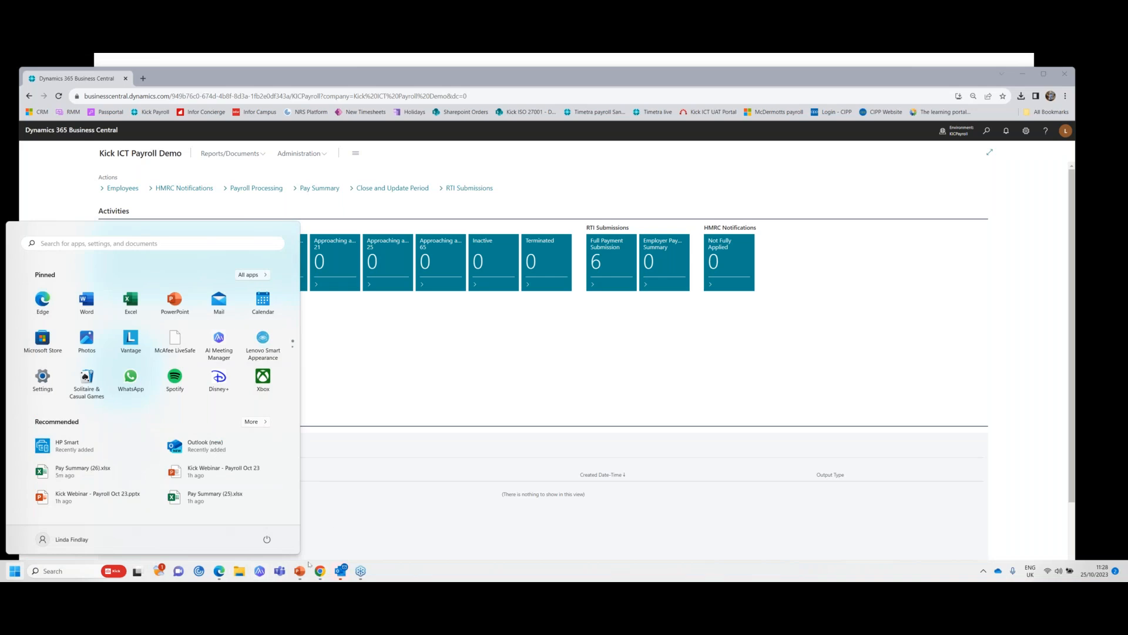
mouse_move(299, 568)
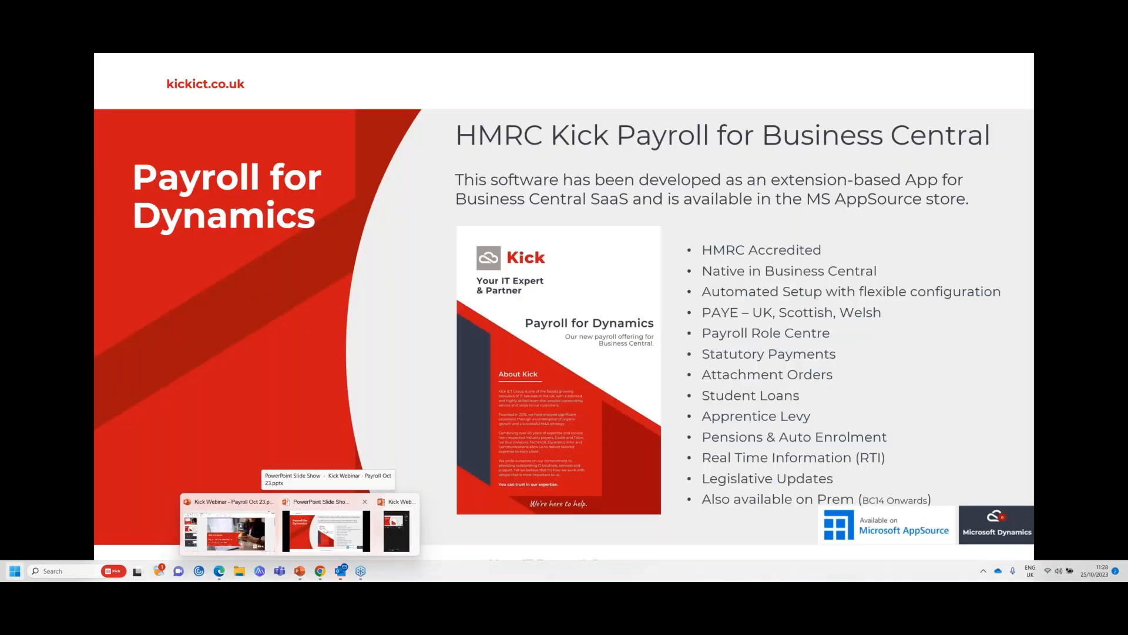
left_click(325, 530)
left_click(321, 571)
left_click(415, 457)
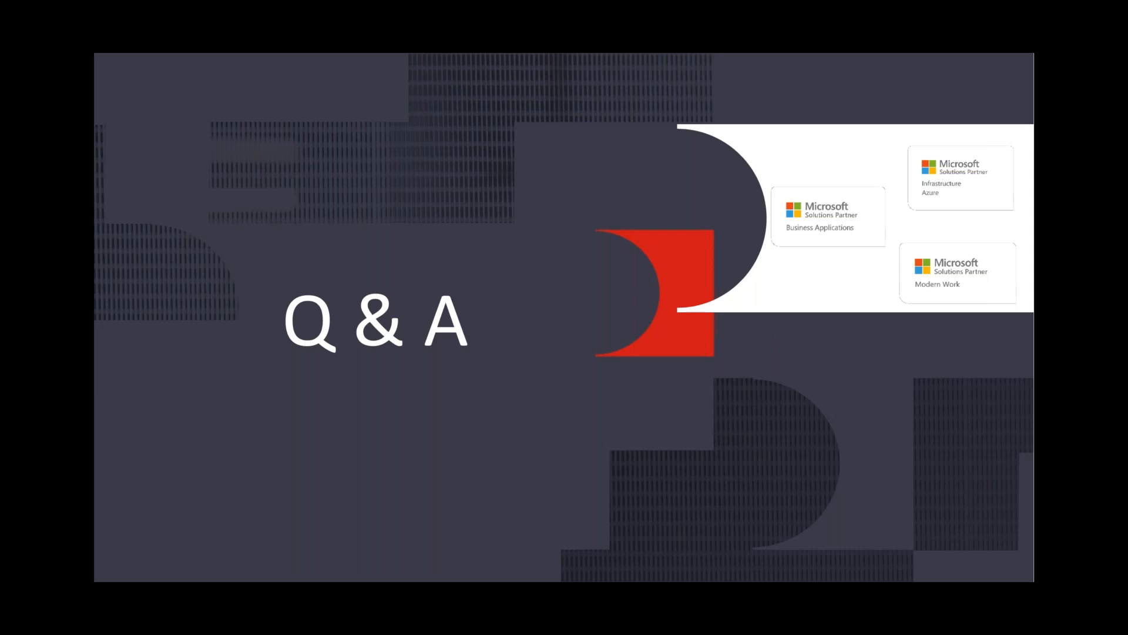
Bring the Business Central role centre back in front of the slide show in Chrome.
key("super")
mouse_move(320, 569)
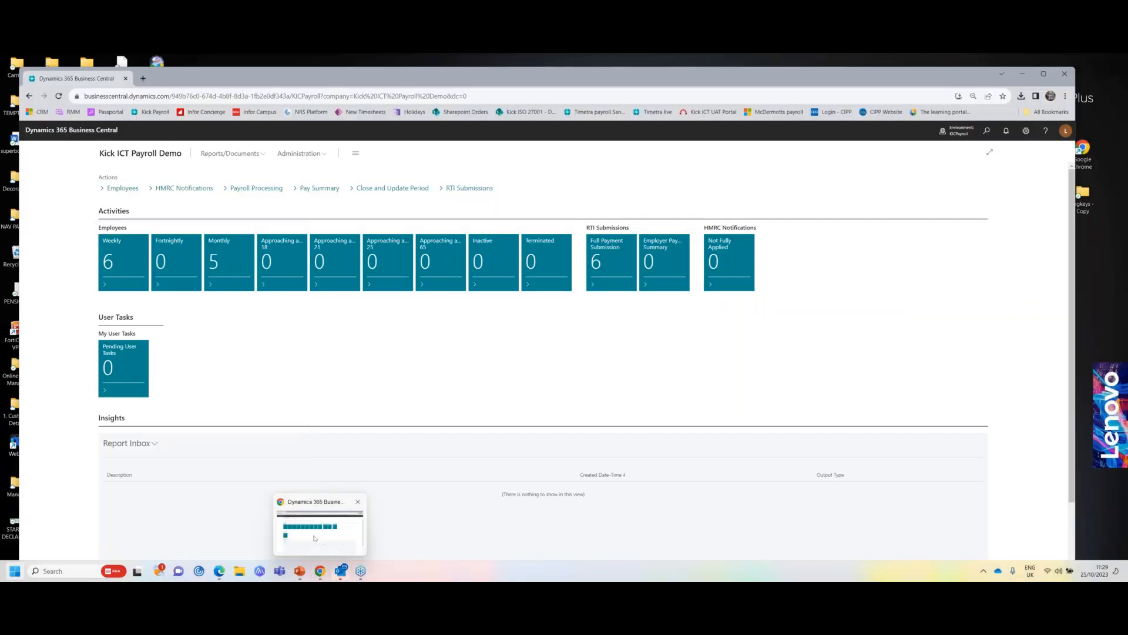
left_click(315, 538)
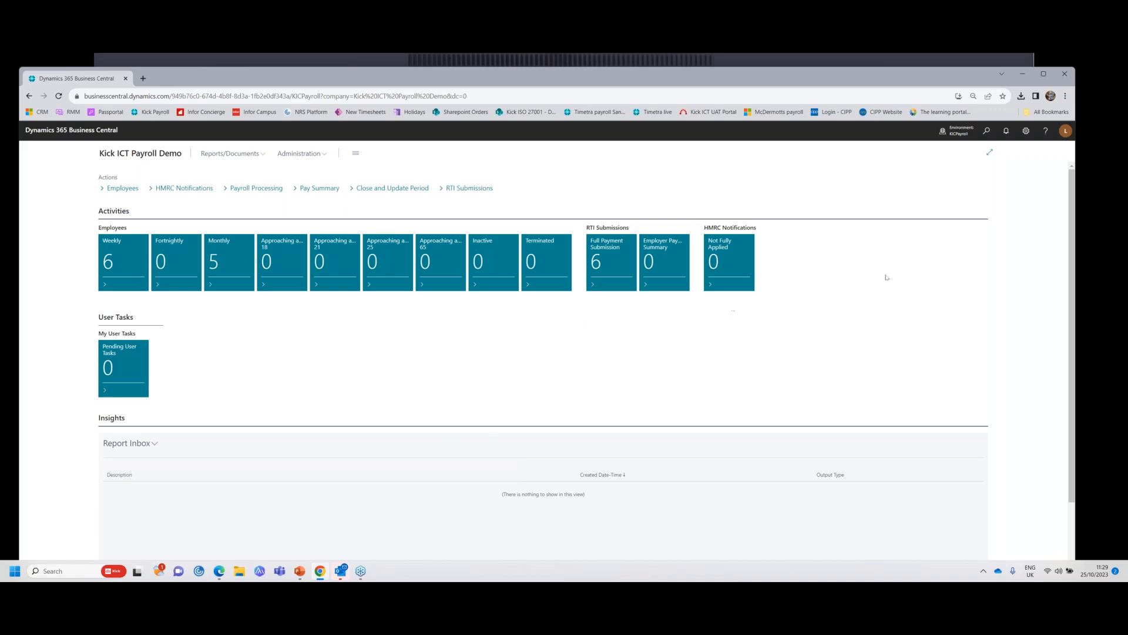
left_click(1121, 84)
left_click(994, 85)
Switch the role in My Settings to Human Resources, sign back in with the admin account, and go to the role centre's home page.
left_click(1026, 131)
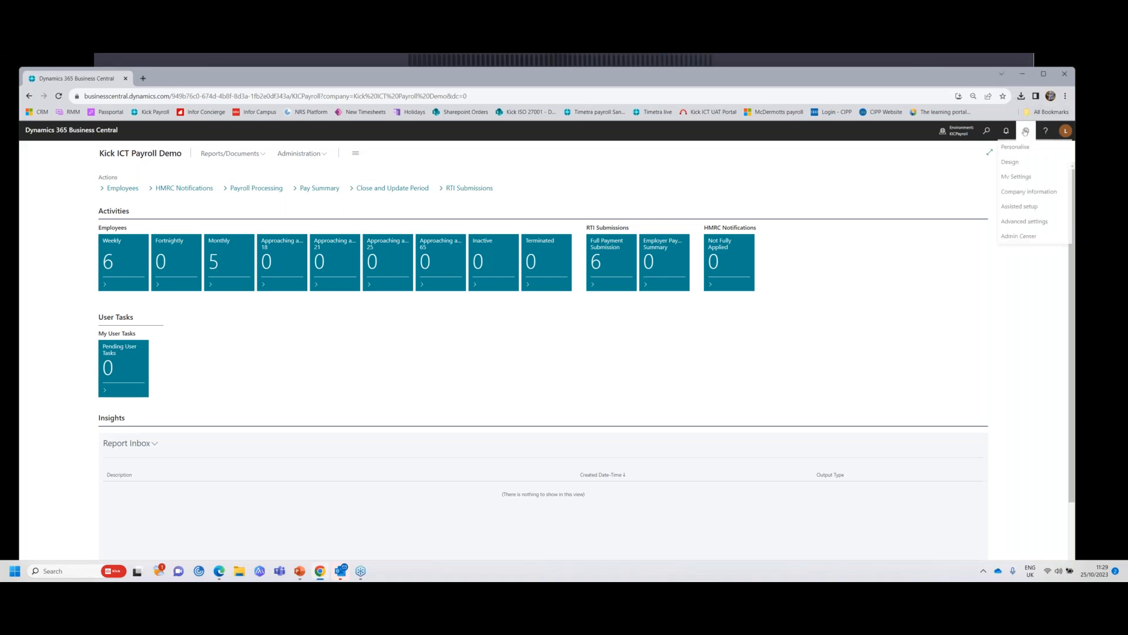
left_click(1017, 178)
left_click(779, 196)
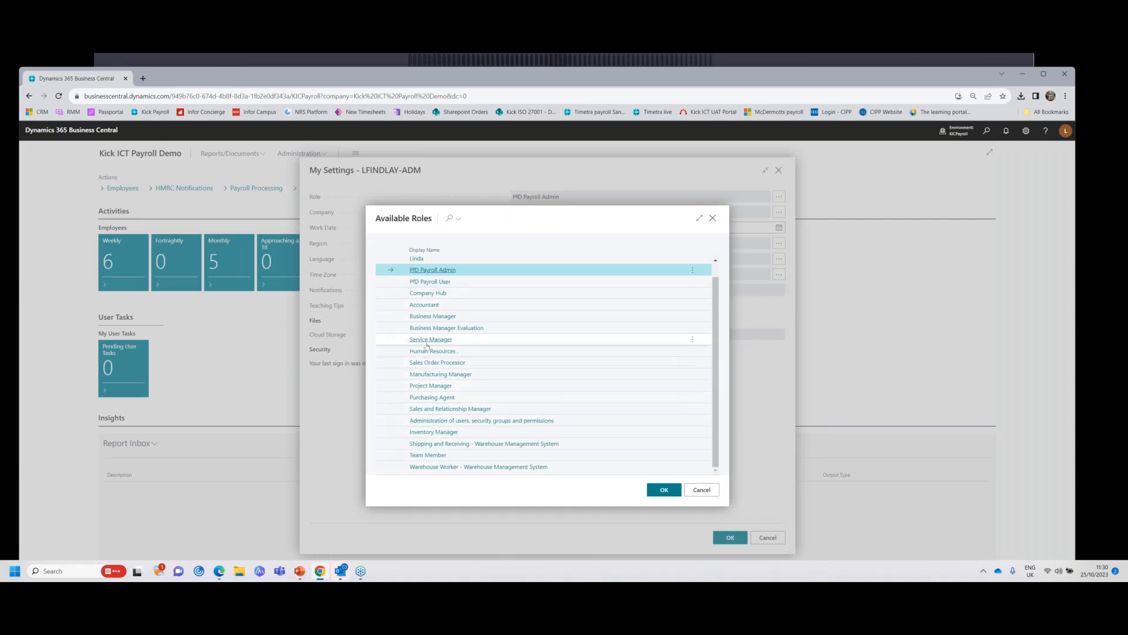
double_click(429, 351)
left_click(730, 537)
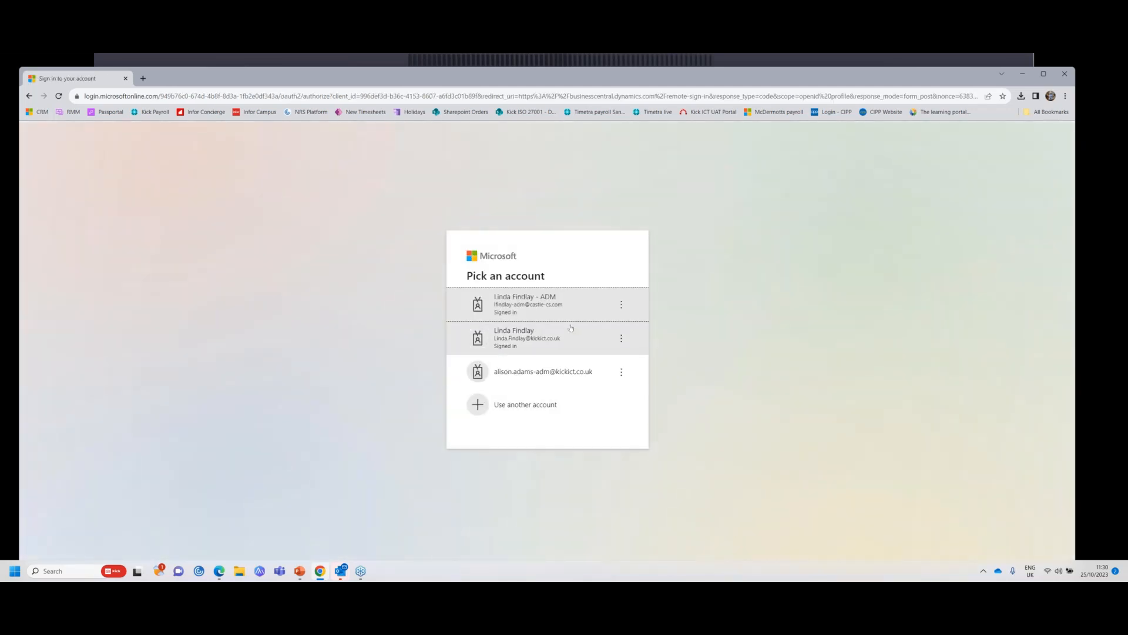
left_click(565, 308)
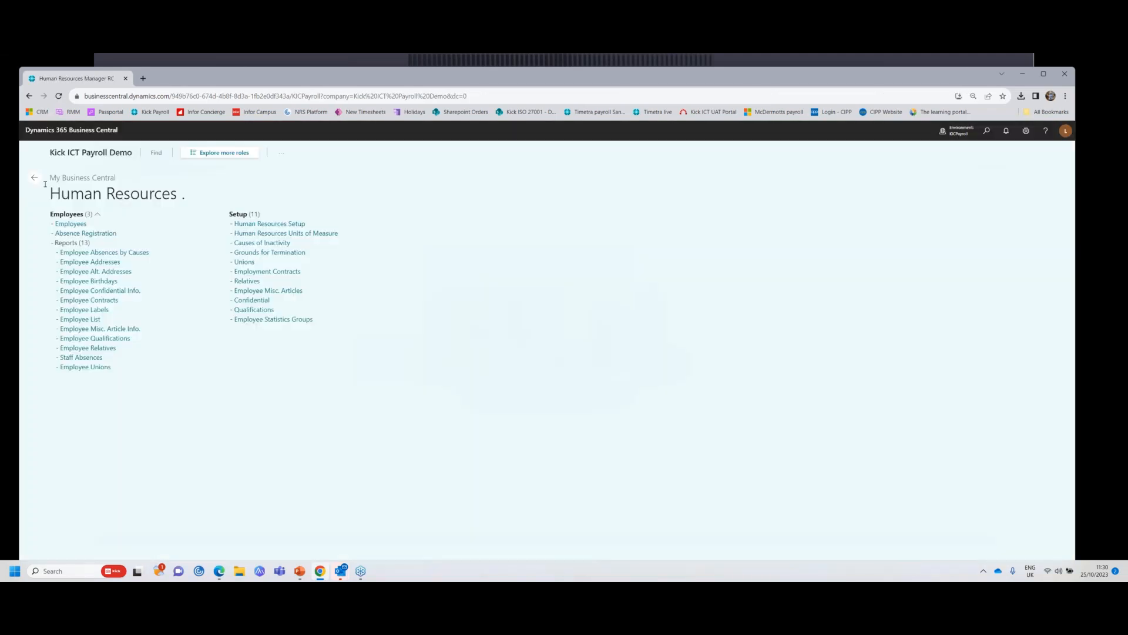
left_click(34, 184)
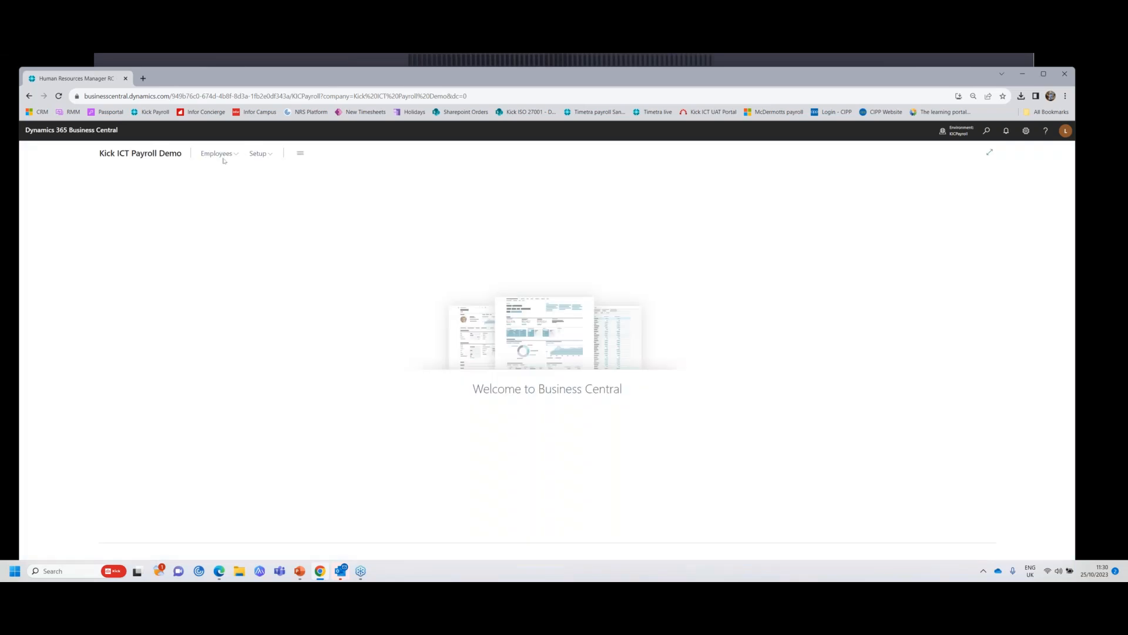
Open the employee list and the first employee's card, and review the Human Resources role's report and setup options.
left_click(222, 157)
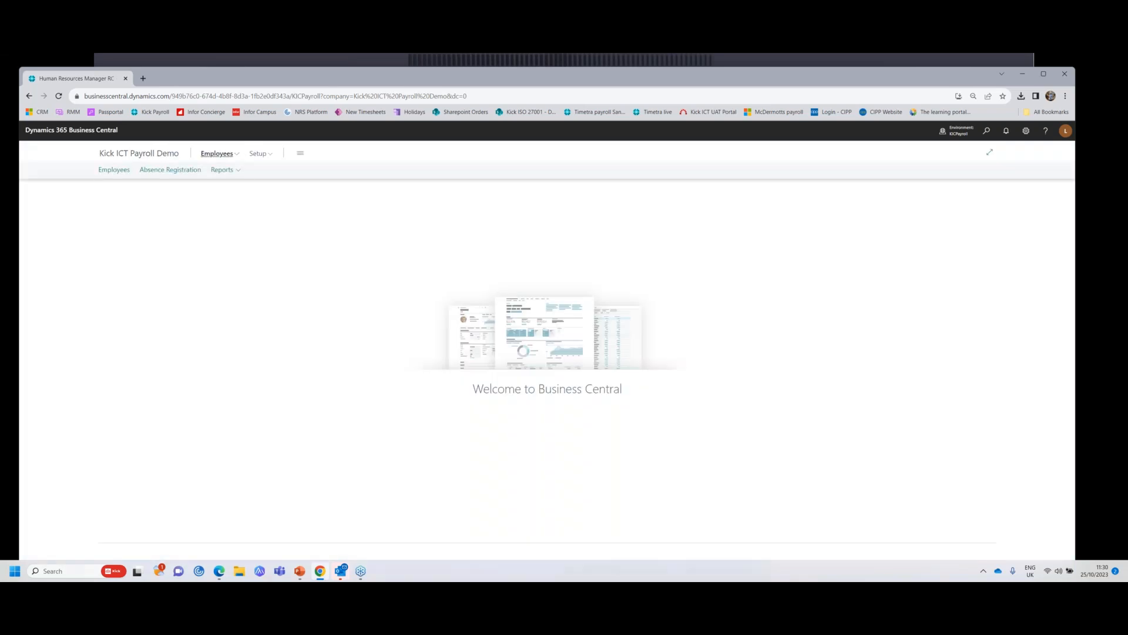
left_click(105, 170)
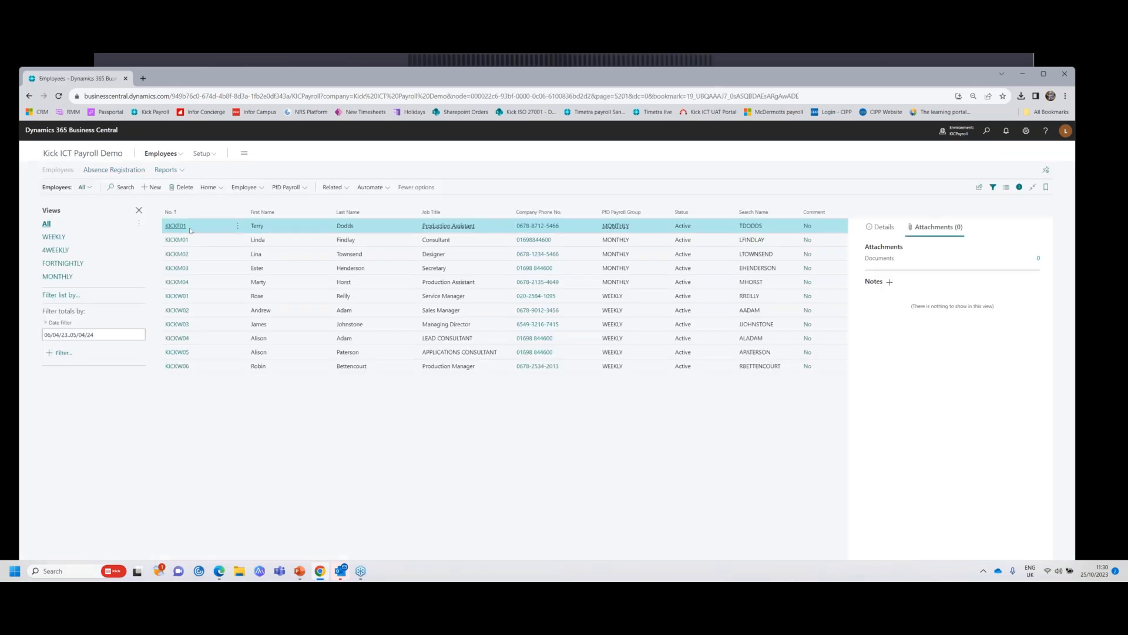
left_click(184, 228)
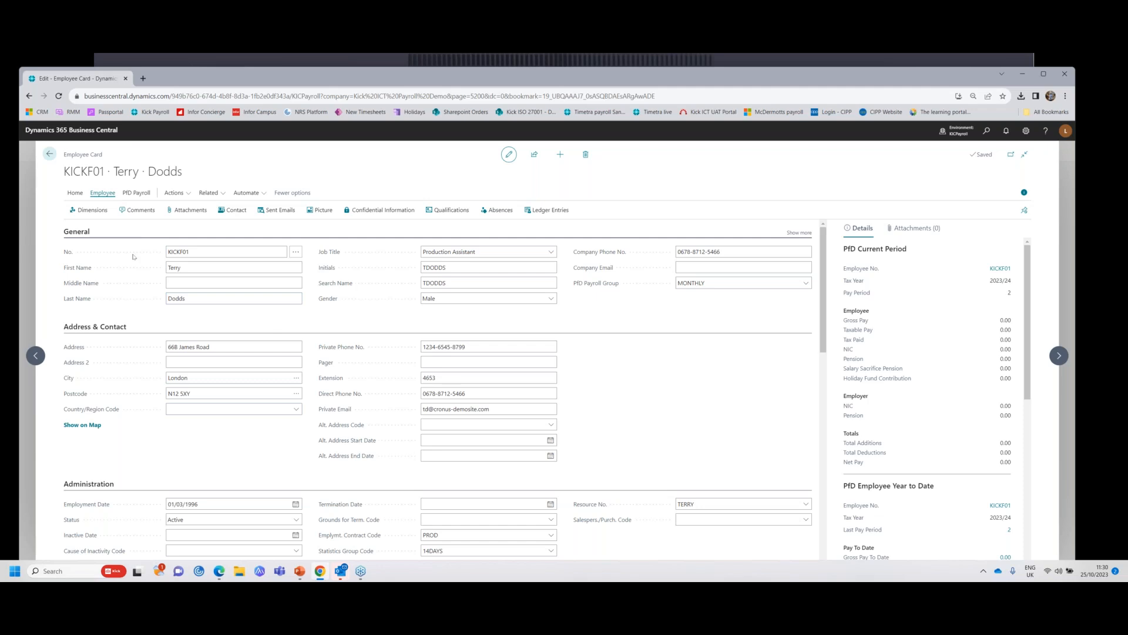
left_click(50, 155)
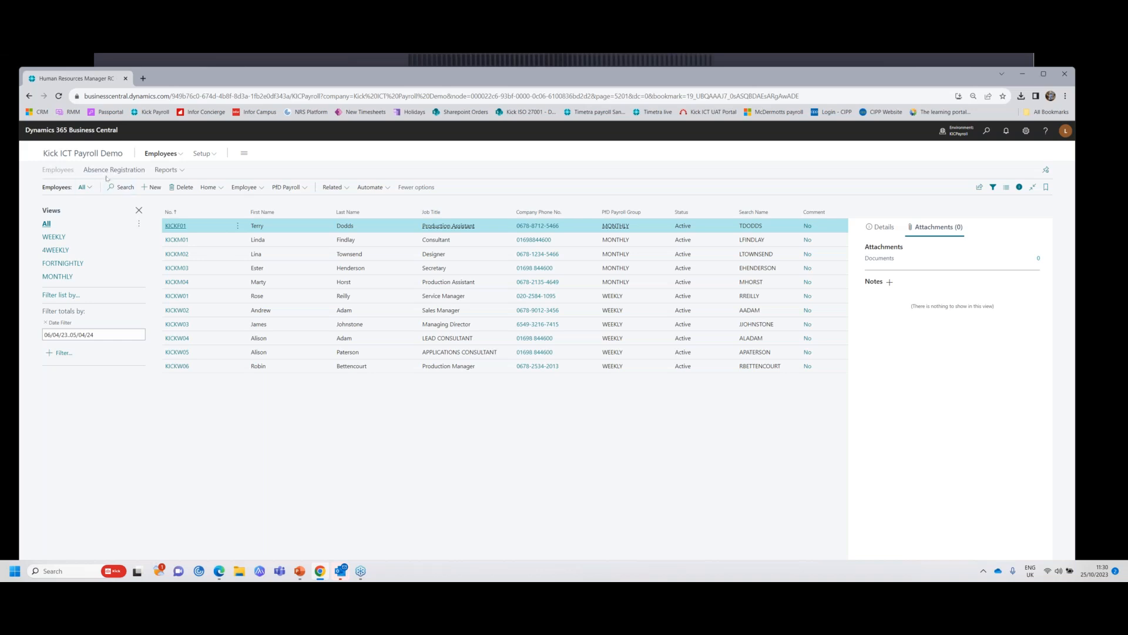
left_click(169, 171)
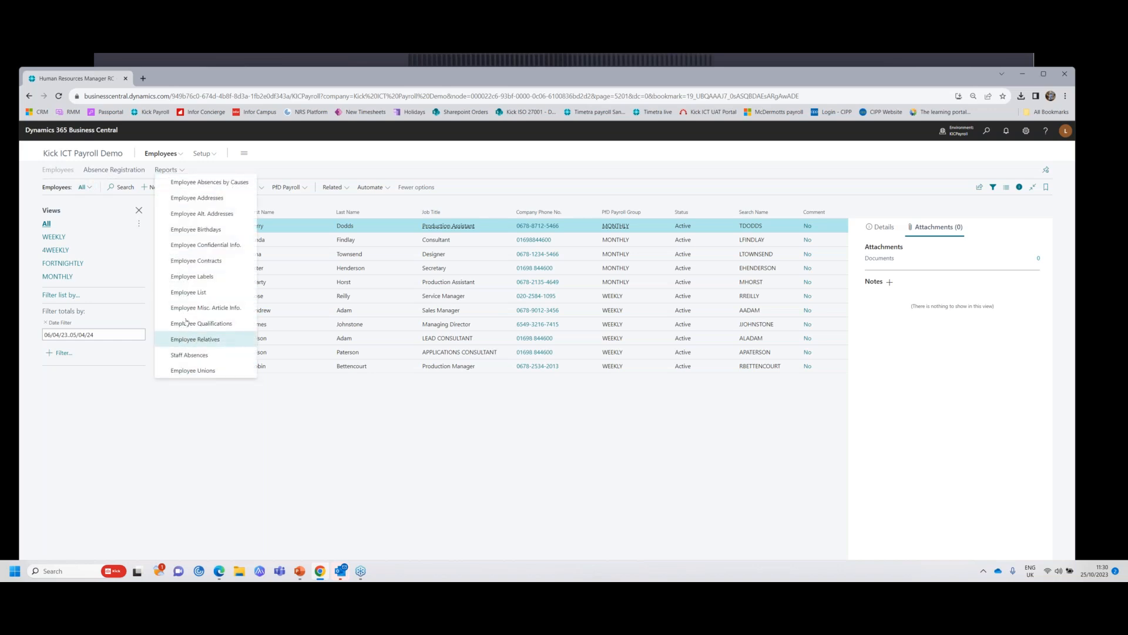
left_click(202, 153)
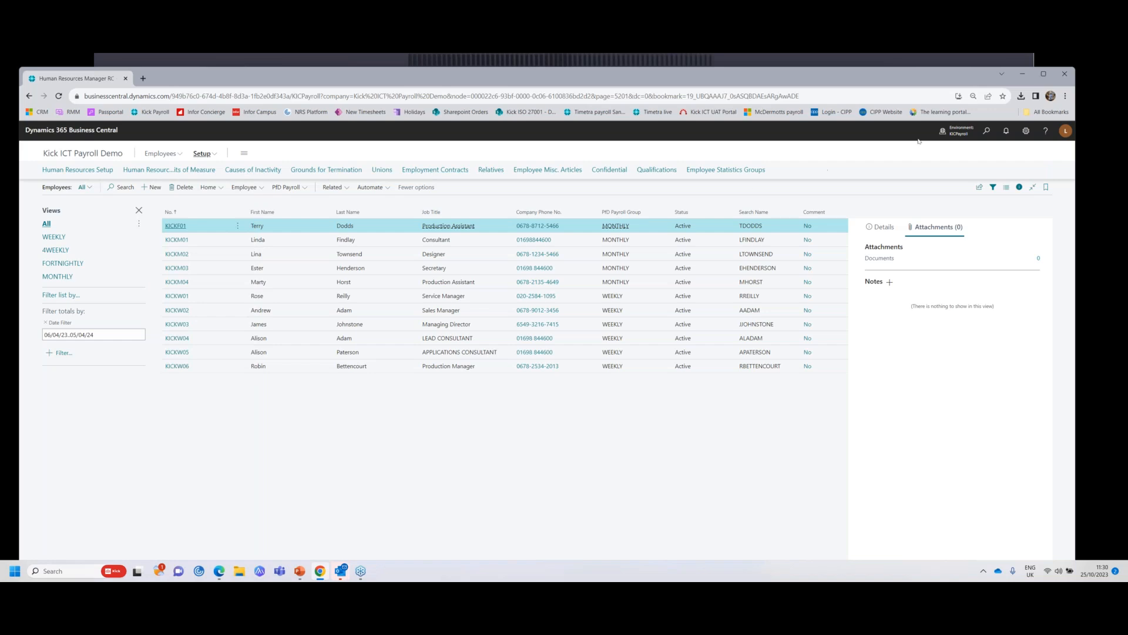
Set the role in My Settings back to PfD Payroll Admin and return to the payroll role centre.
left_click(1026, 131)
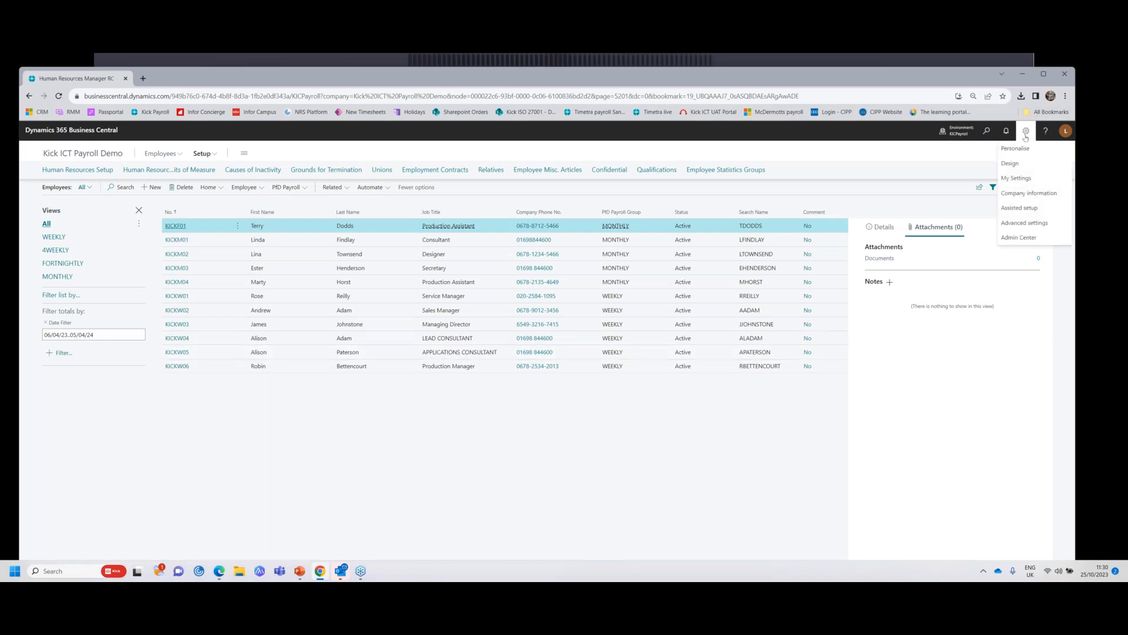
left_click(1021, 182)
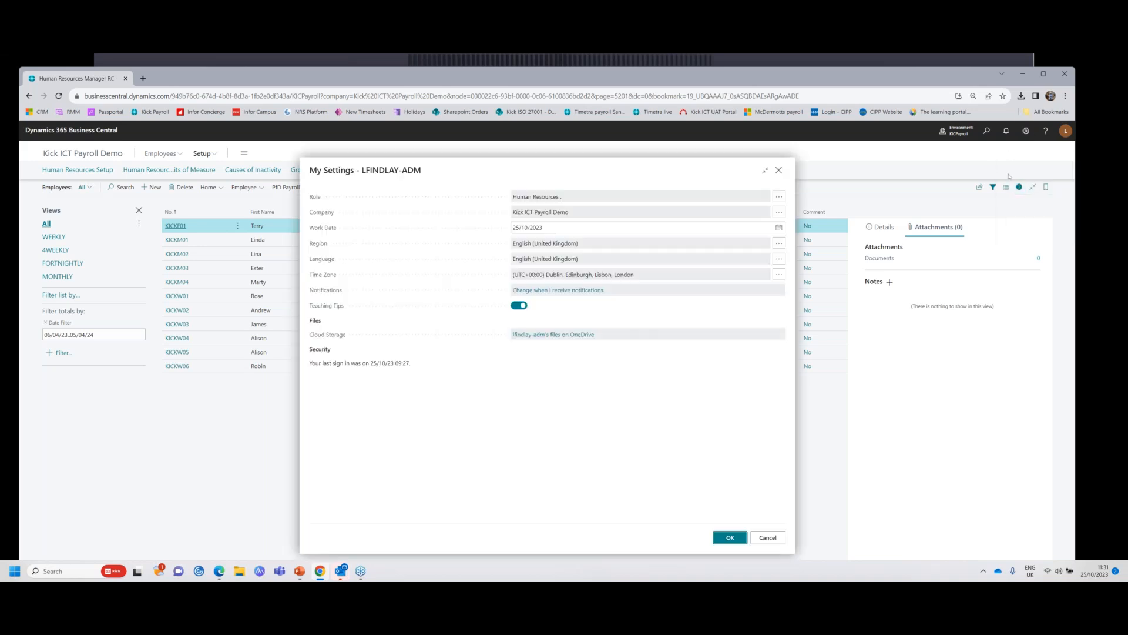
left_click(780, 197)
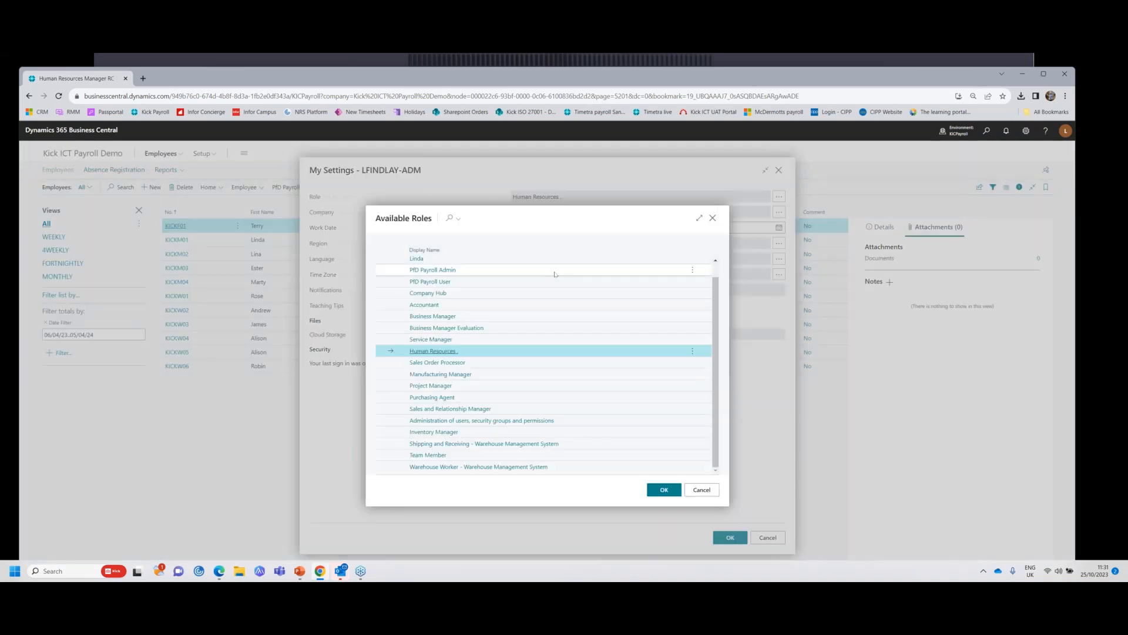
left_click(438, 270)
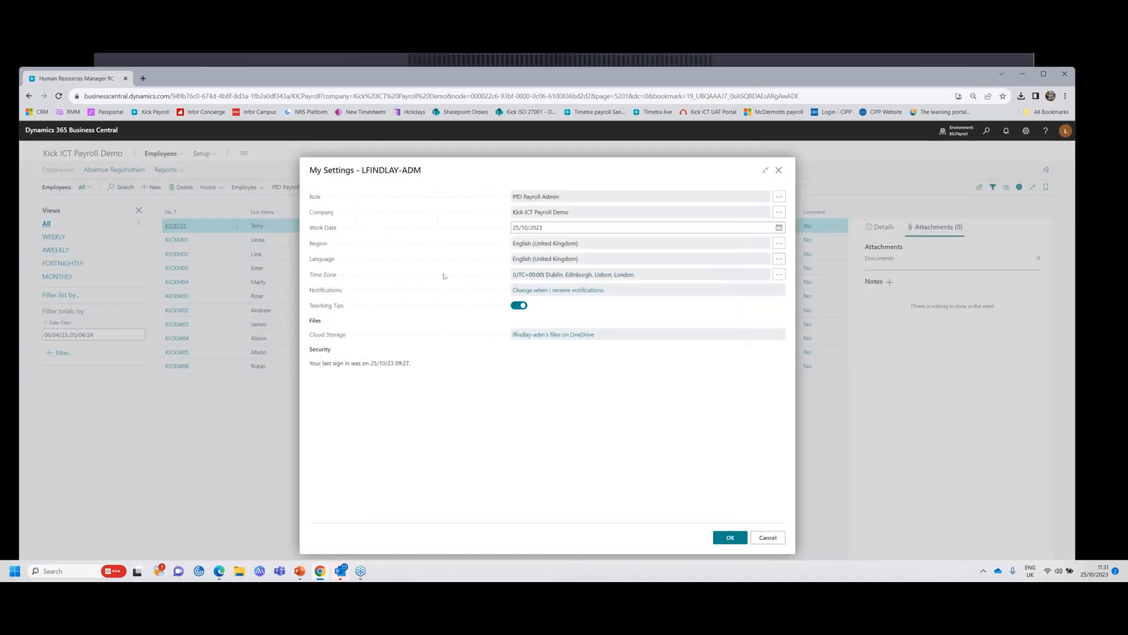
left_click(729, 539)
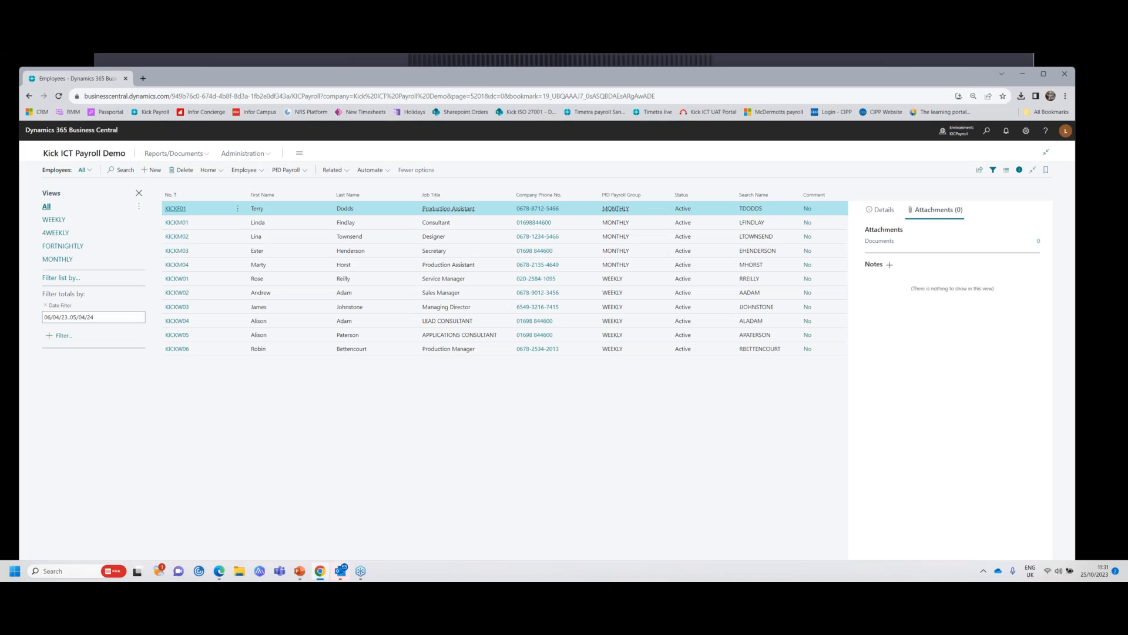
left_click(73, 154)
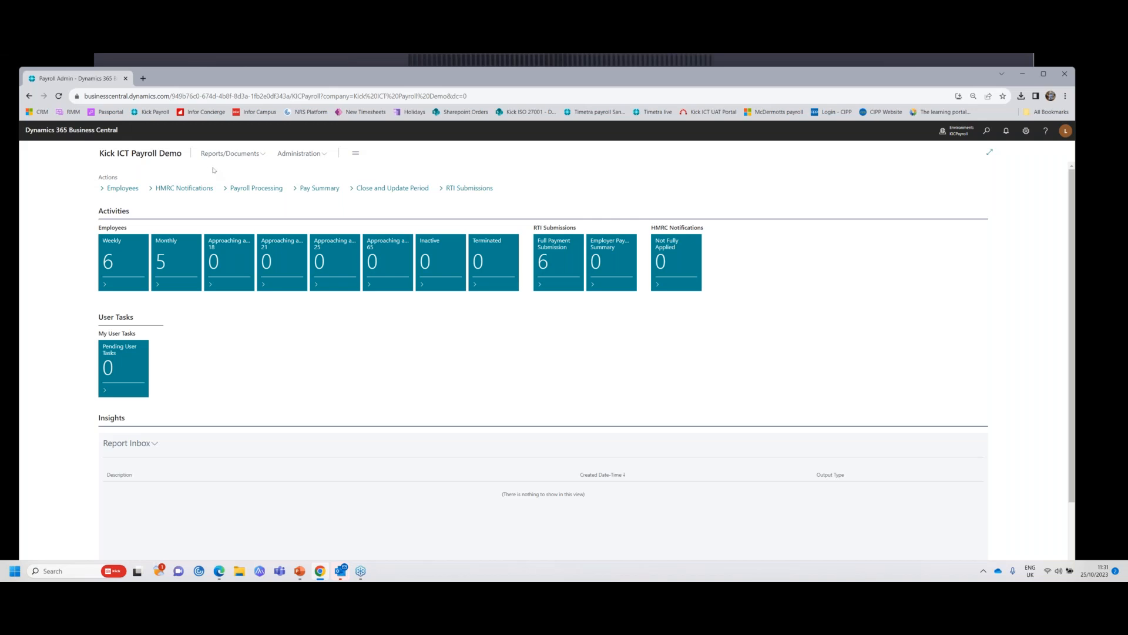
View the HMRC Notifications page, return to the role centre and look through the payroll administration options.
left_click(179, 189)
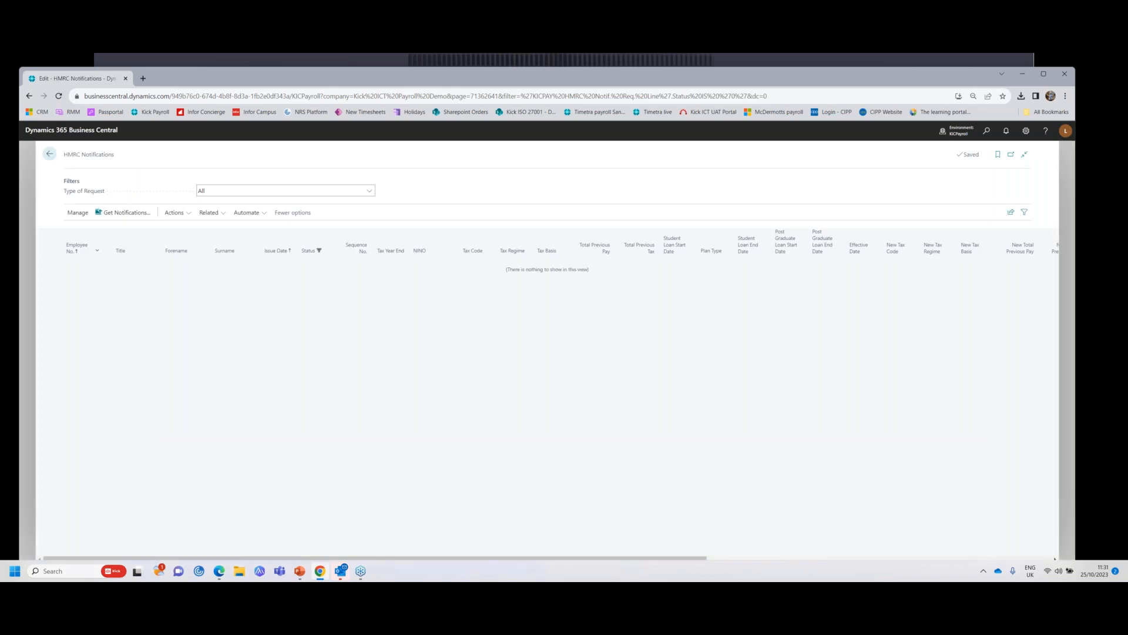
left_click(48, 153)
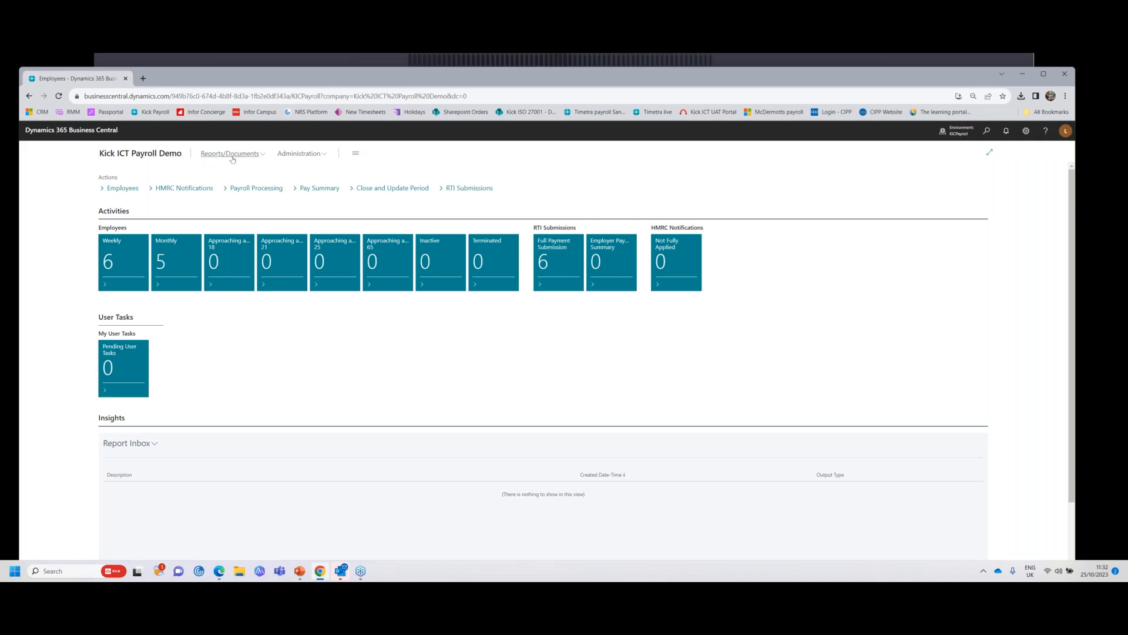
left_click(297, 154)
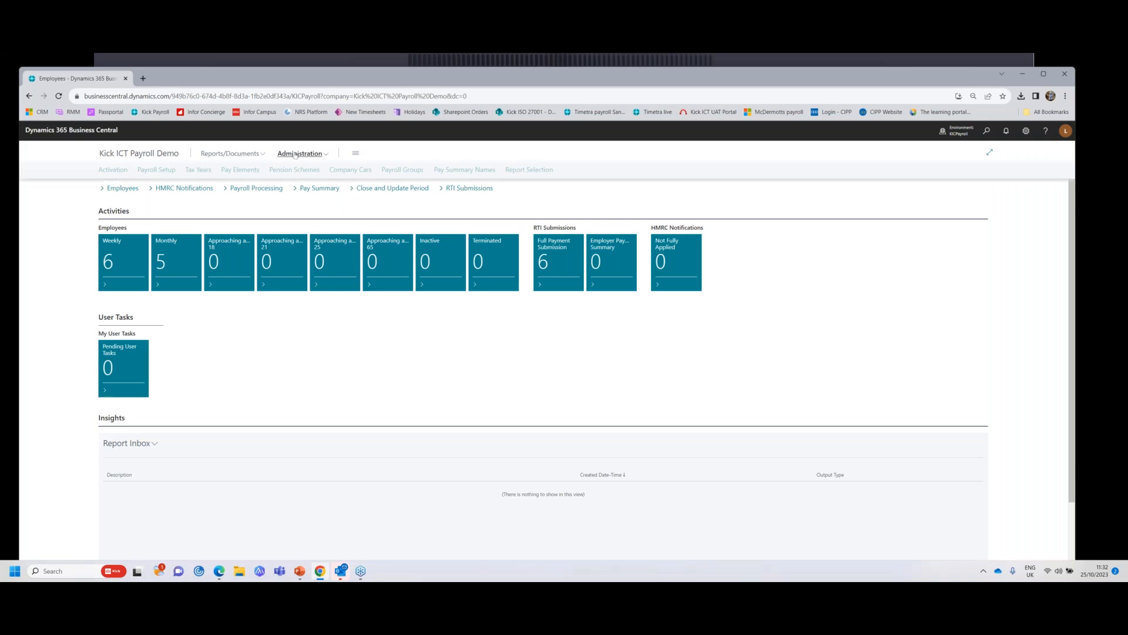
Preview the Average Pay report with the number of weeks set to 52, and close the preview.
left_click(227, 154)
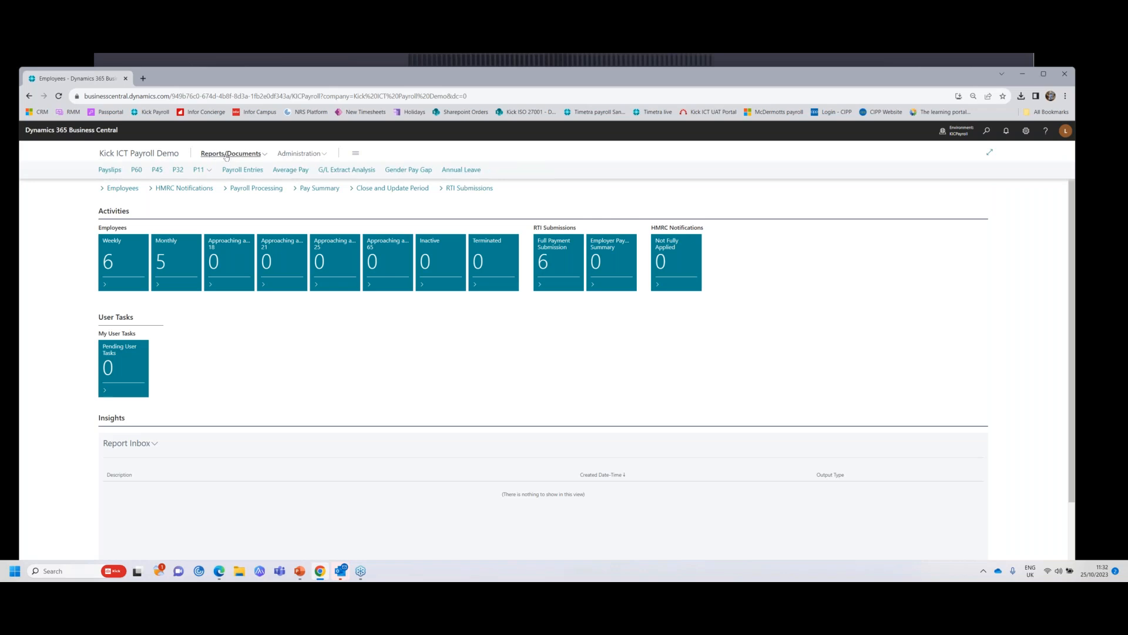
left_click(298, 170)
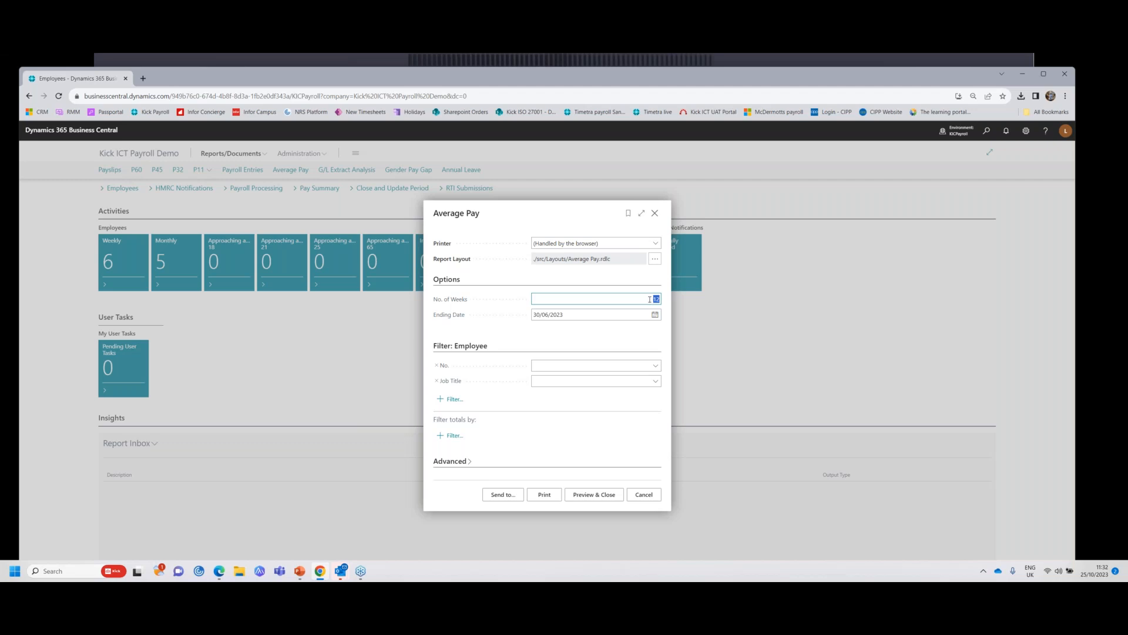
type("52")
key("Tab")
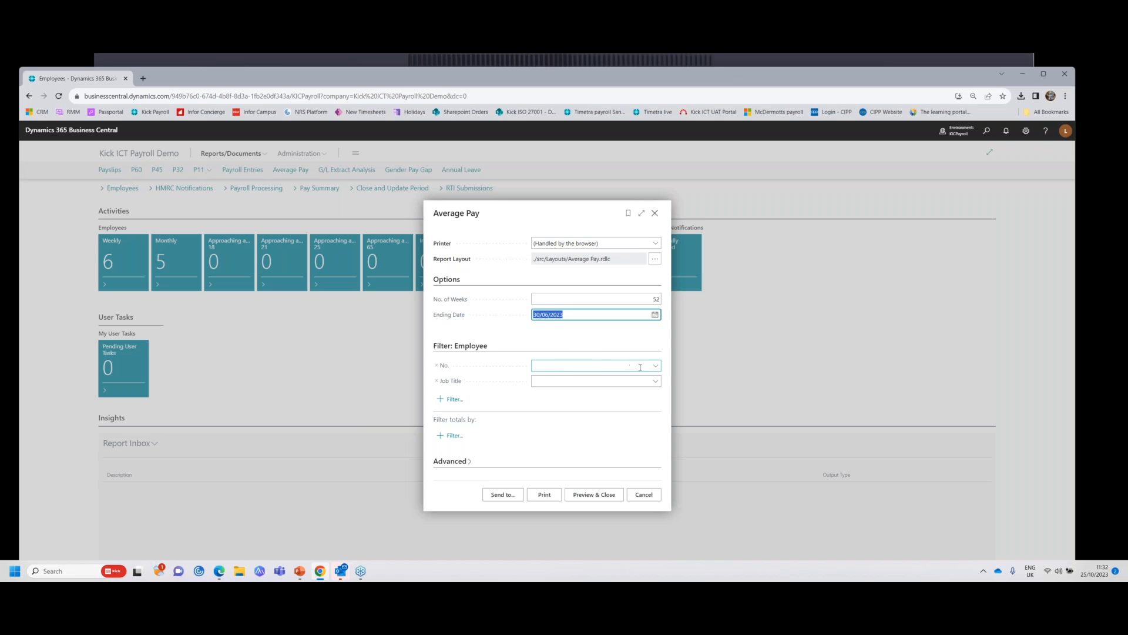
left_click(584, 495)
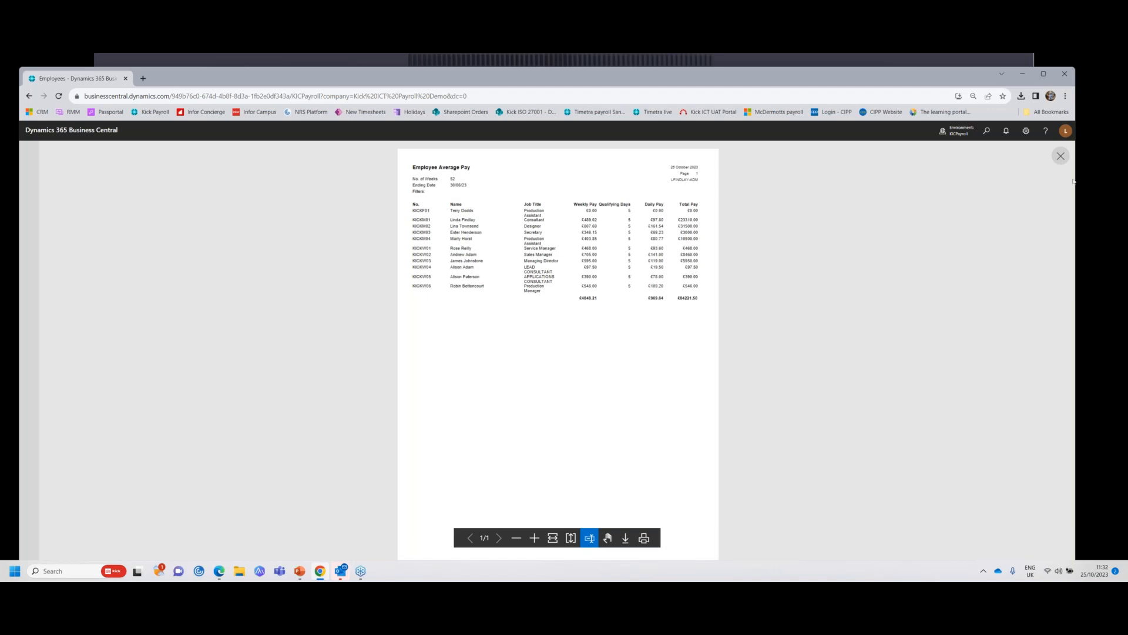
left_click(1061, 157)
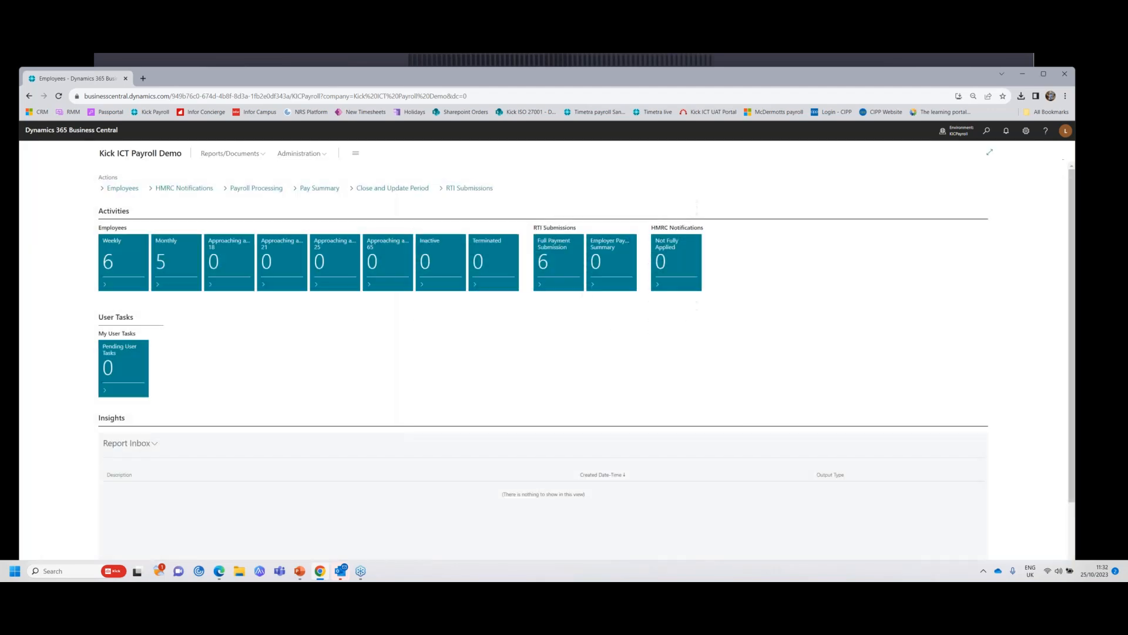